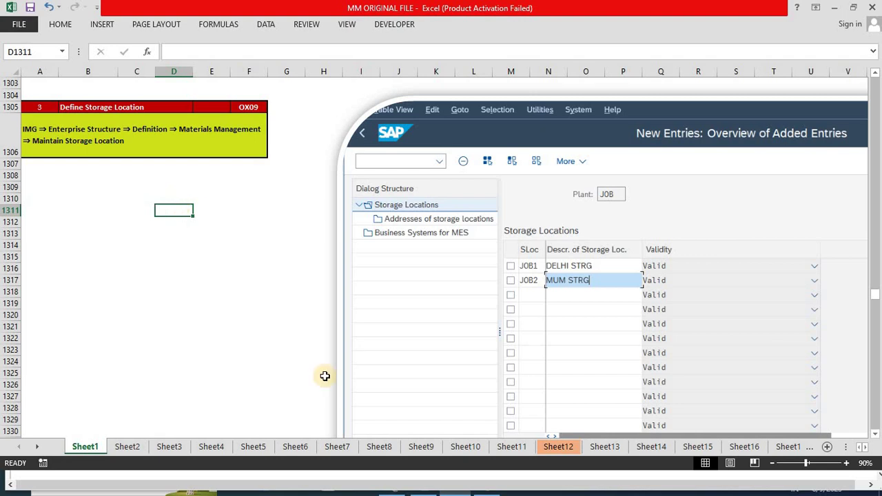
# - Enter DELHI in cell B1311, MUNIRKA in B1313 and SAKET in B1314 beneath the Define Storage Location notes
pyautogui.press('Left')
pyautogui.press('Left')
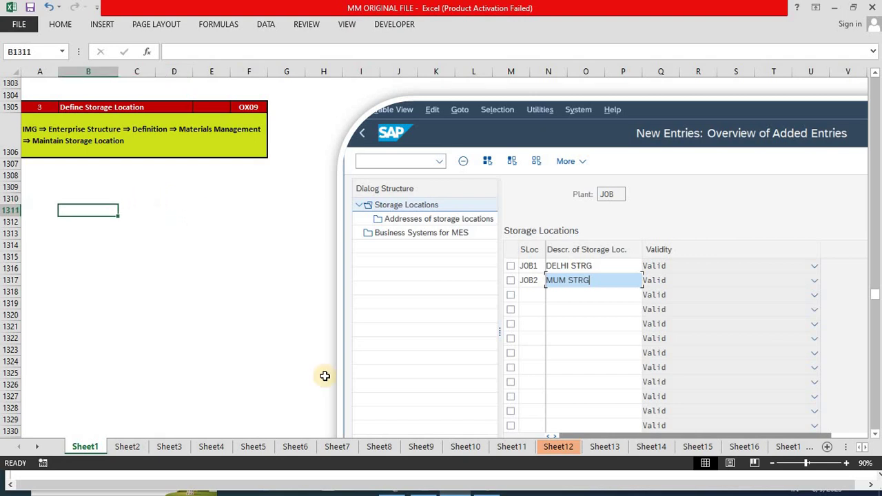
pyautogui.press('F2')
pyautogui.write('DELHI')
pyautogui.press('Return')
pyautogui.press('Return')
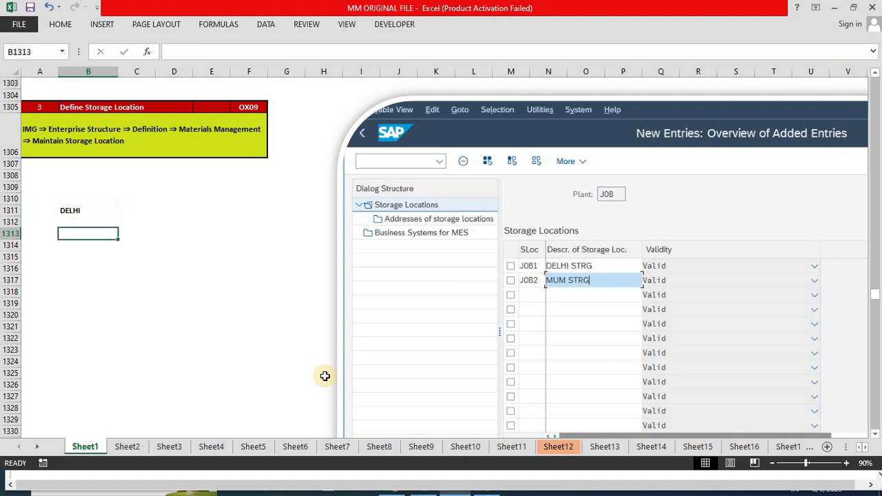
pyautogui.write('MU')
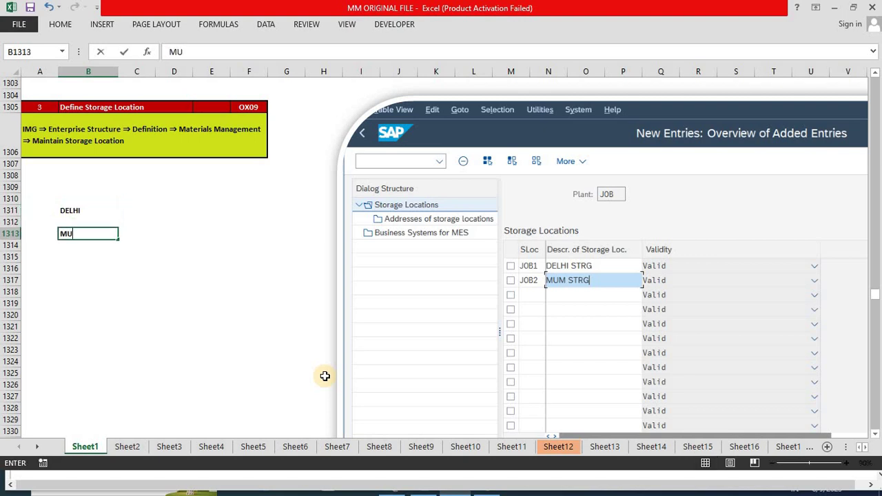
pyautogui.write('NIRKA')
pyautogui.press('Return')
pyautogui.write('SA')
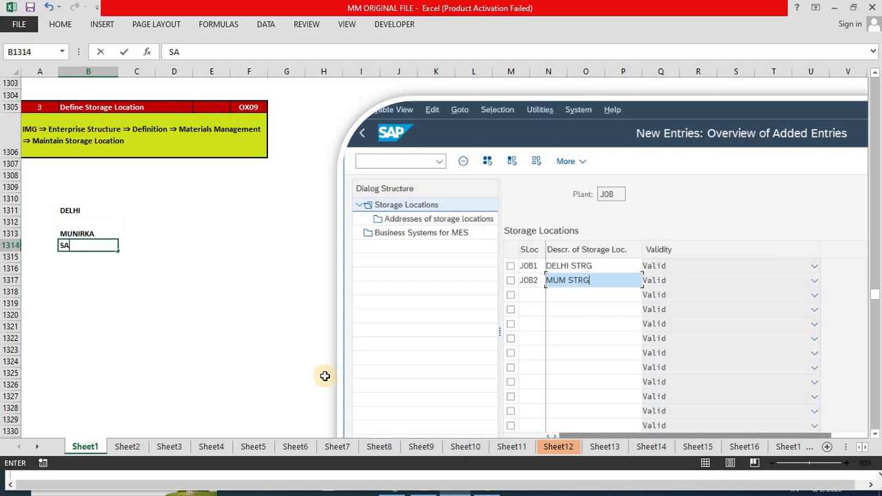
pyautogui.write('KET')
pyautogui.press('Return')
# - Clear the DELHI, MUNIRKA and SAKET entries from cells B1311 to B1314
pyautogui.press('Up')
pyautogui.press('Up')
pyautogui.press('Up')
pyautogui.press('Up')
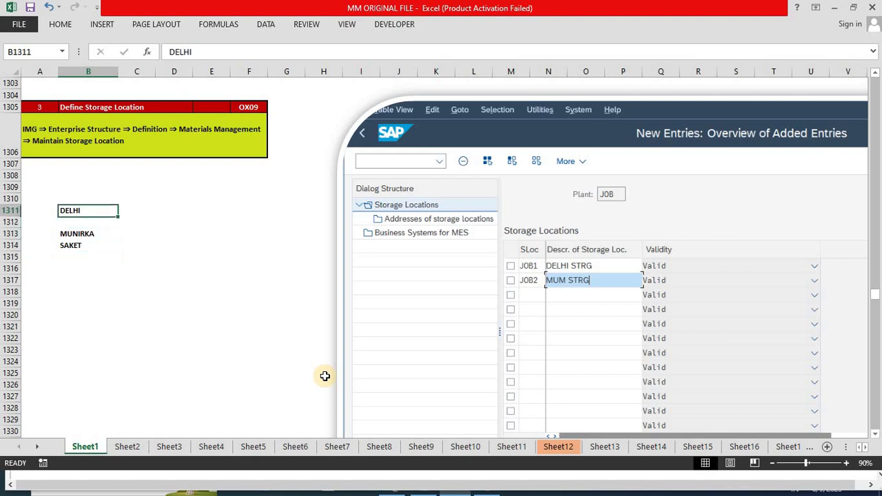
pyautogui.hotkey('shift', 'Down')
pyautogui.hotkey('shift', 'Down')
pyautogui.hotkey('shift', 'Down')
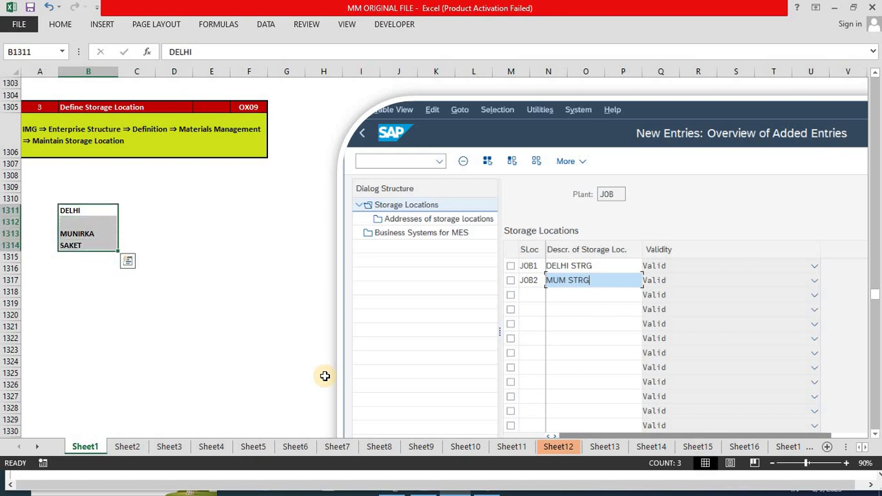
pyautogui.press('Delete')
# - Go back up the sheet to the Define Plant heading in row 1265 to review the preceding configuration section
pyautogui.press('Up')
pyautogui.press('Up')
pyautogui.press('Up')
pyautogui.press('Up')
pyautogui.press('Up')
pyautogui.press('Up')
pyautogui.press('Up')
pyautogui.press('Up')
pyautogui.press('Up')
pyautogui.press('Up')
pyautogui.press('Up')
pyautogui.press('Up')
pyautogui.press('Up')
pyautogui.press('Up')
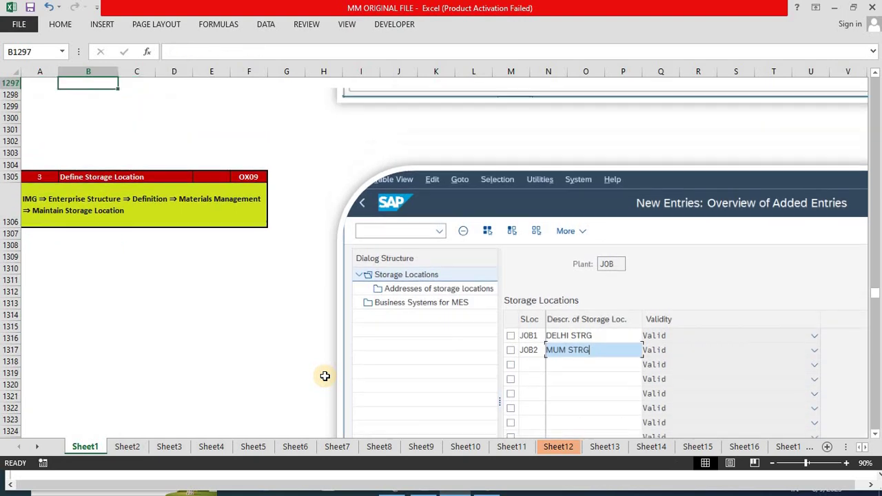
pyautogui.press('Up')
pyautogui.press('Up')
pyautogui.press('Up')
pyautogui.press('Up')
pyautogui.press('Up')
pyautogui.press('Up')
pyautogui.press('Up')
pyautogui.press('Up')
pyautogui.press('Up')
pyautogui.press('Up')
pyautogui.press('Up')
pyautogui.press('Up')
pyautogui.press('Up')
pyautogui.press('Up')
pyautogui.press('Up')
pyautogui.press('Up')
pyautogui.press('Up')
pyautogui.press('Up')
pyautogui.press('Up')
pyautogui.press('Up')
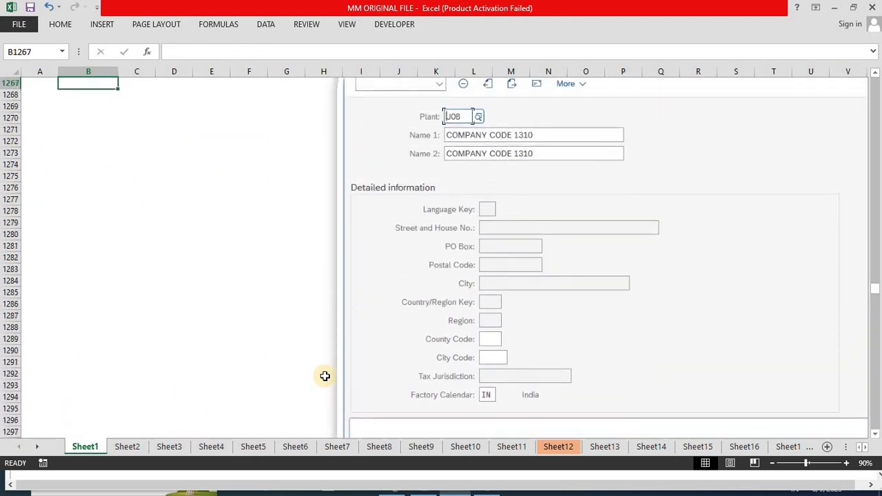
pyautogui.press('Up')
pyautogui.press('Up')
pyautogui.press('Up')
pyautogui.press('Up')
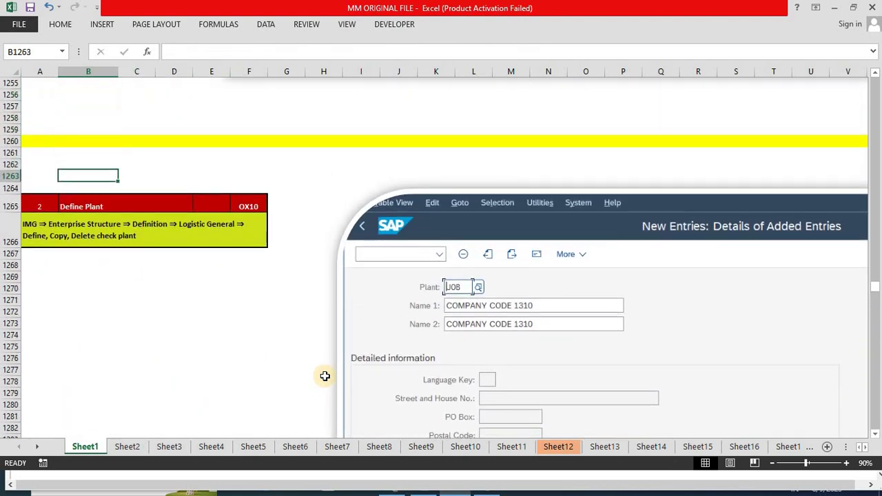
pyautogui.press('Down')
pyautogui.press('Down')
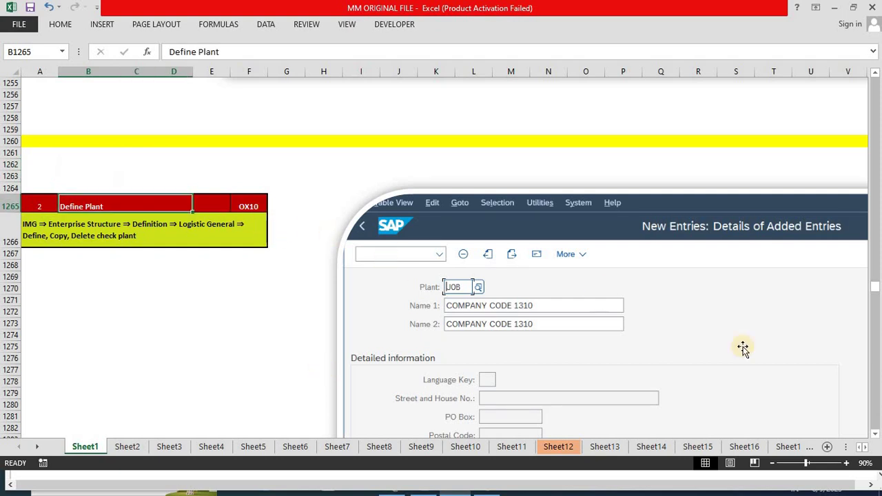
# - Enlarge the sheet to 130% and examine the Define Plant transaction code and its IMG path
pyautogui.click(847, 463)
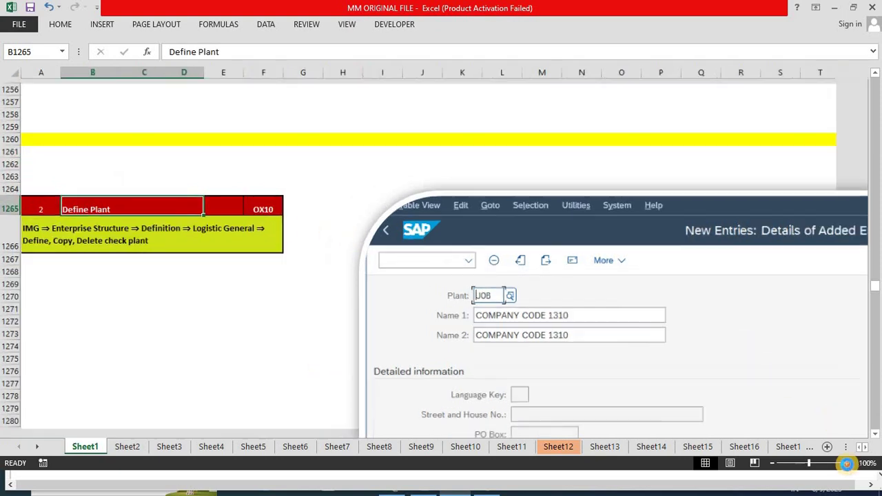
pyautogui.click(847, 464)
pyautogui.click(847, 463)
pyautogui.click(847, 463)
pyautogui.click(304, 343)
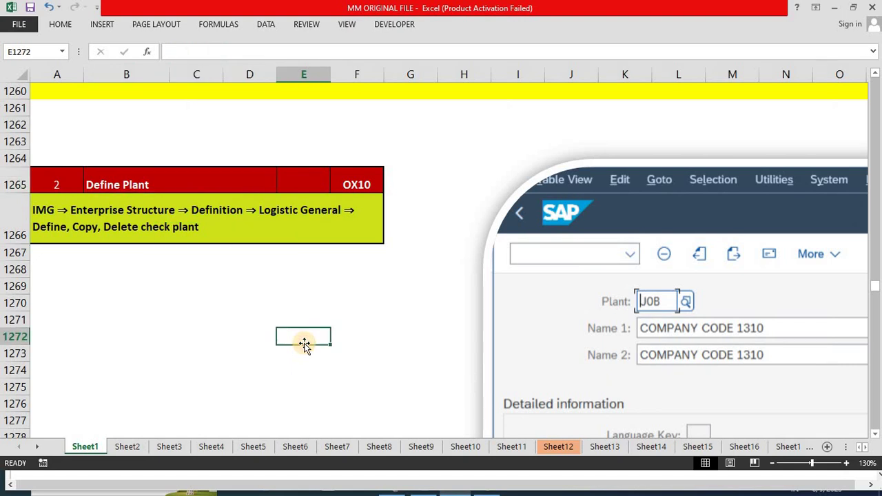
pyautogui.press('Up')
pyautogui.press('Up')
pyautogui.press('Up')
pyautogui.press('Up')
pyautogui.press('Up')
pyautogui.press('Up')
pyautogui.press('Up')
pyautogui.press('Right')
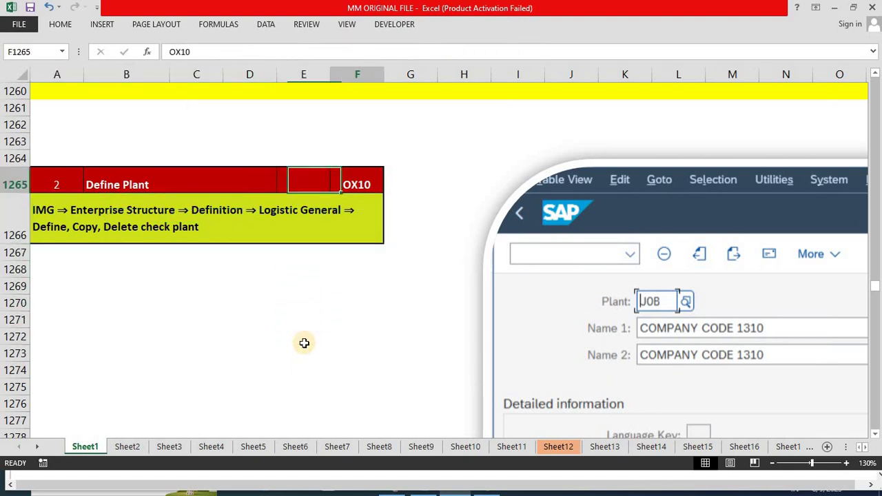
pyautogui.press('Left')
pyautogui.press('Left')
pyautogui.press('Left')
pyautogui.press('Down')
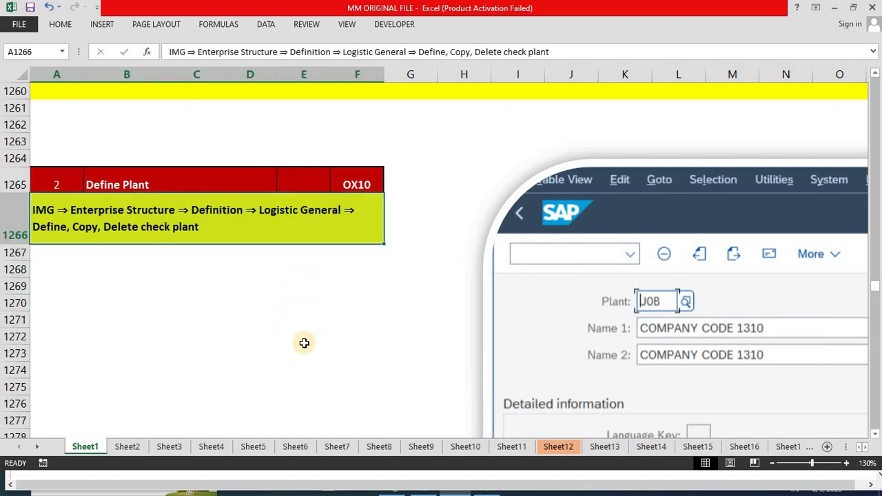
pyautogui.click(352, 188)
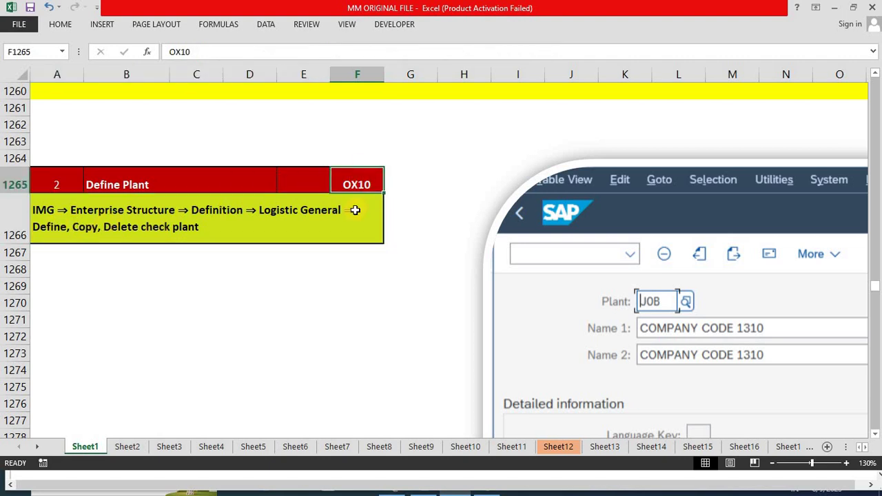
pyautogui.click(355, 210)
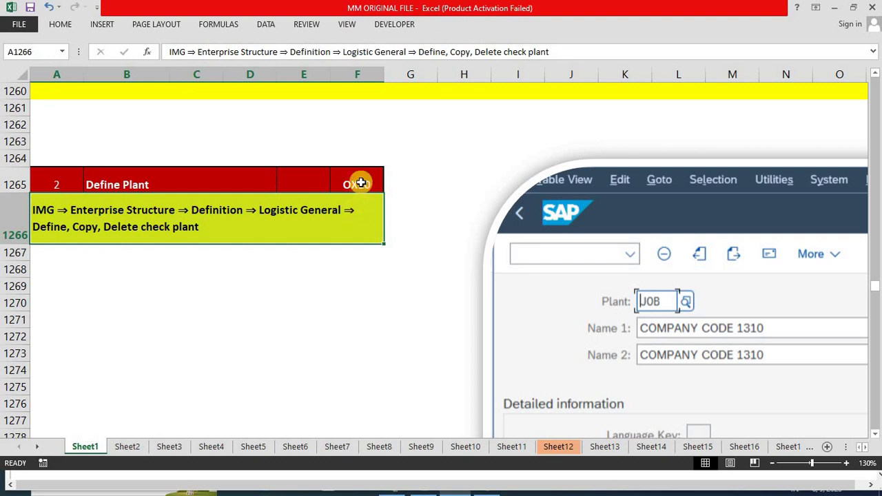
pyautogui.click(358, 182)
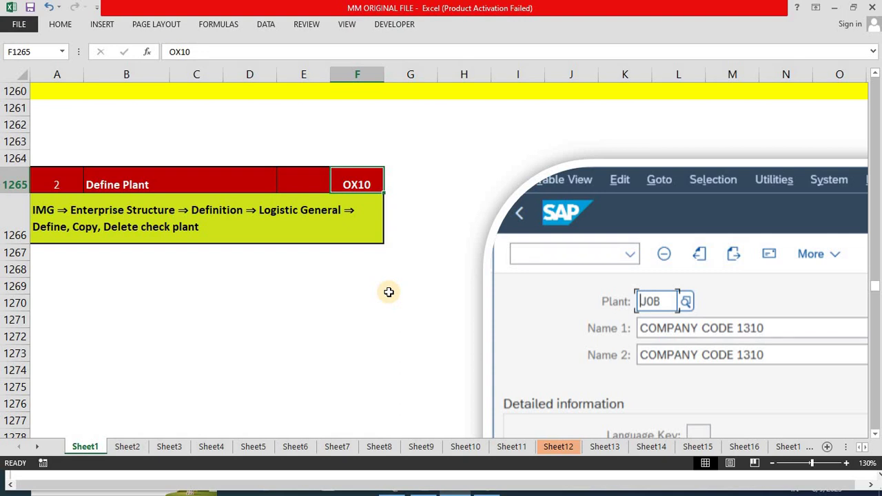
pyautogui.click(204, 221)
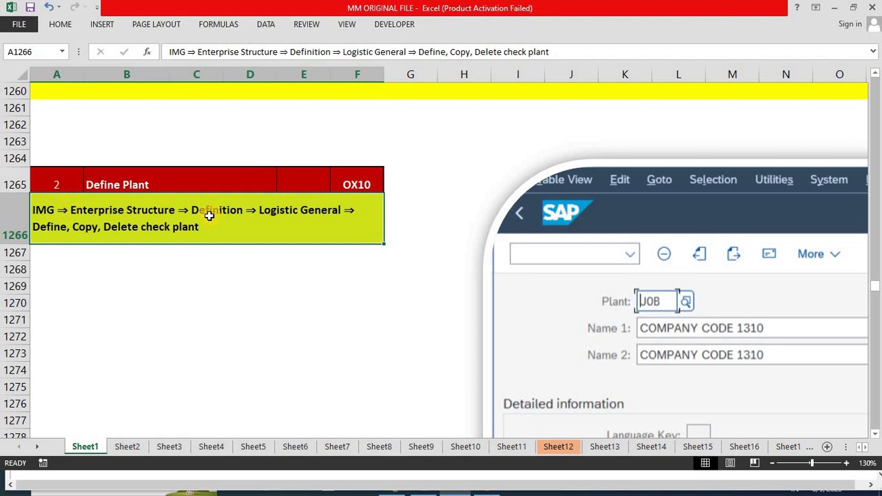
pyautogui.click(262, 302)
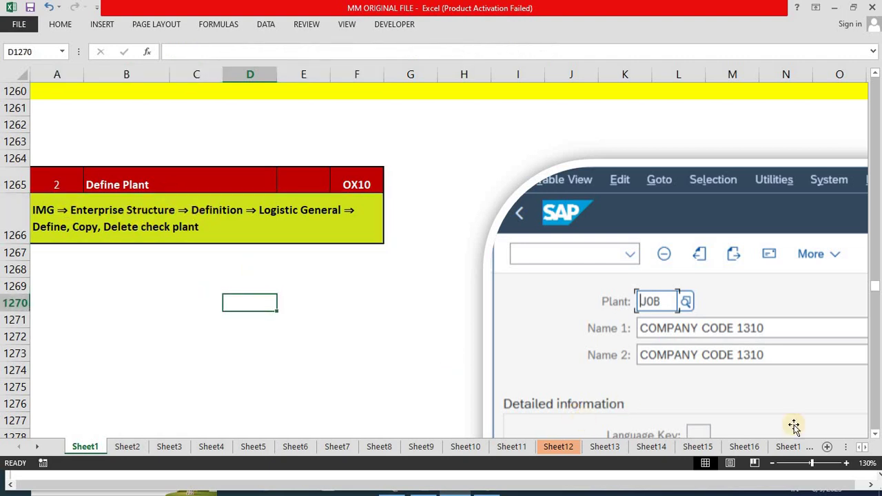
# - Reduce the zoom to 120% and review the Define Storage Location section starting at row 1305
pyautogui.click(773, 463)
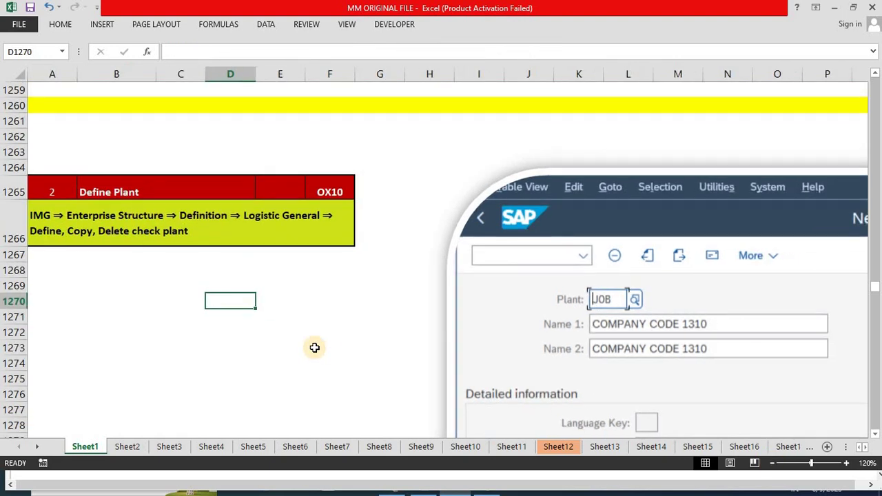
pyautogui.click(311, 348)
pyautogui.press('Down')
pyautogui.press('Down')
pyautogui.press('Down')
pyautogui.press('Down')
pyautogui.press('Down')
pyautogui.press('Down')
pyautogui.press('Down')
pyautogui.press('Down')
pyautogui.press('Down')
pyautogui.press('Down')
pyautogui.press('Down')
pyautogui.press('Down')
pyautogui.press('Down')
pyautogui.press('Down')
pyautogui.press('Down')
pyautogui.press('Down')
pyautogui.press('Down')
pyautogui.press('Down')
pyautogui.press('Down')
pyautogui.press('Down')
pyautogui.press('Down')
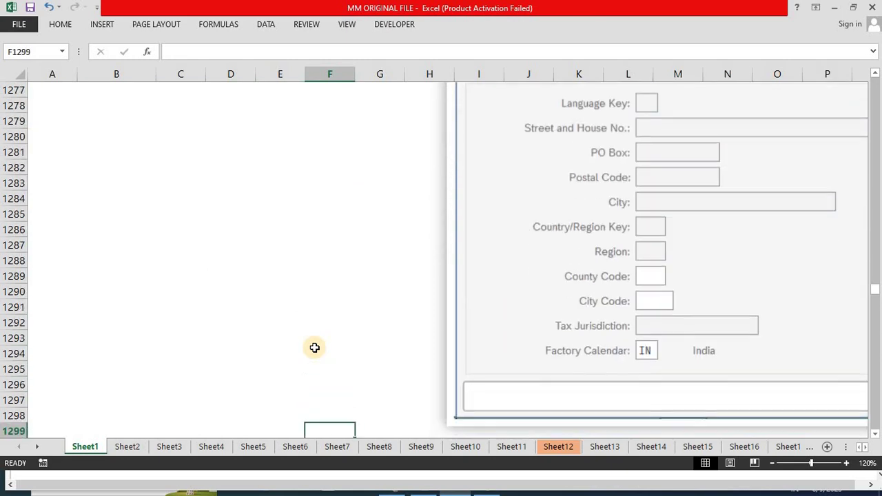
pyautogui.press('Down')
pyautogui.press('Down')
pyautogui.press('Down')
pyautogui.press('Down')
pyautogui.press('Down')
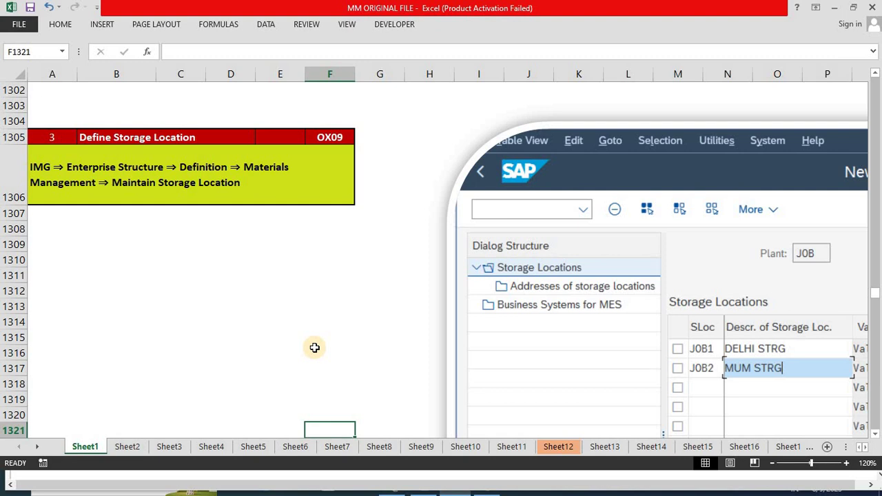
# - Switch to SAP Easy Access in the remote desktop session and run transaction OX09
pyautogui.hotkey('alt', 'Tab')
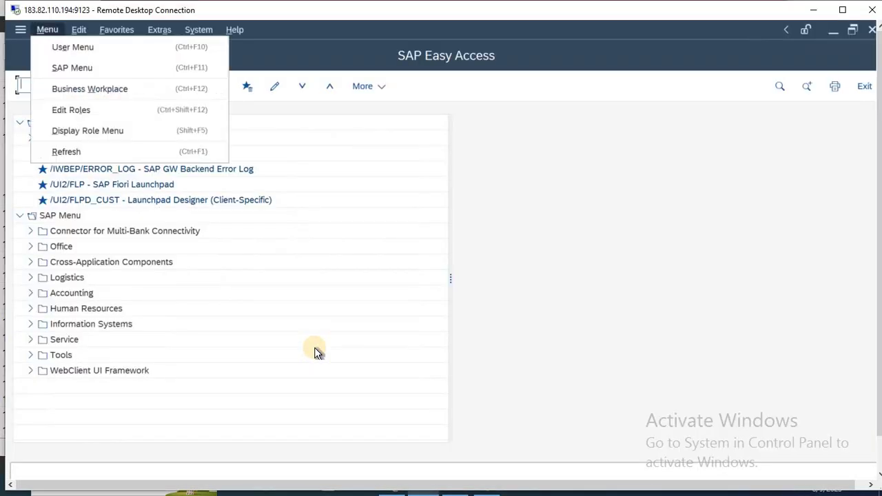
pyautogui.hotkey('alt', 'Tab')
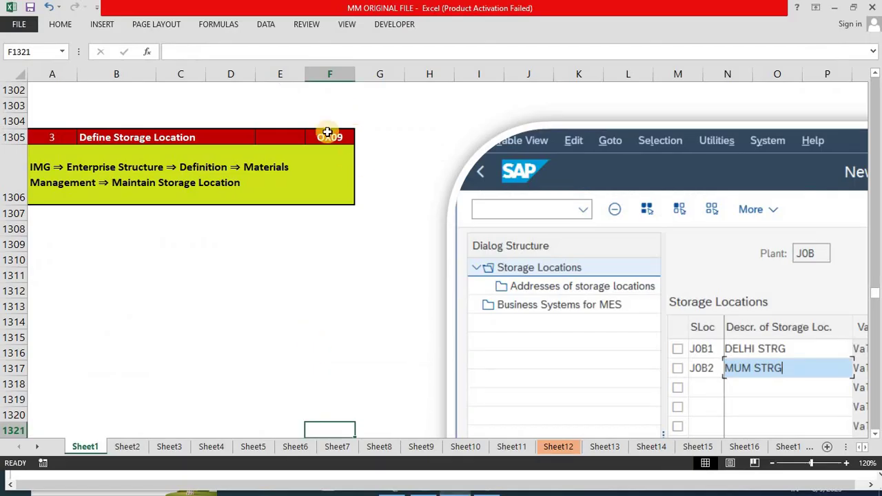
pyautogui.hotkey('alt', 'Tab')
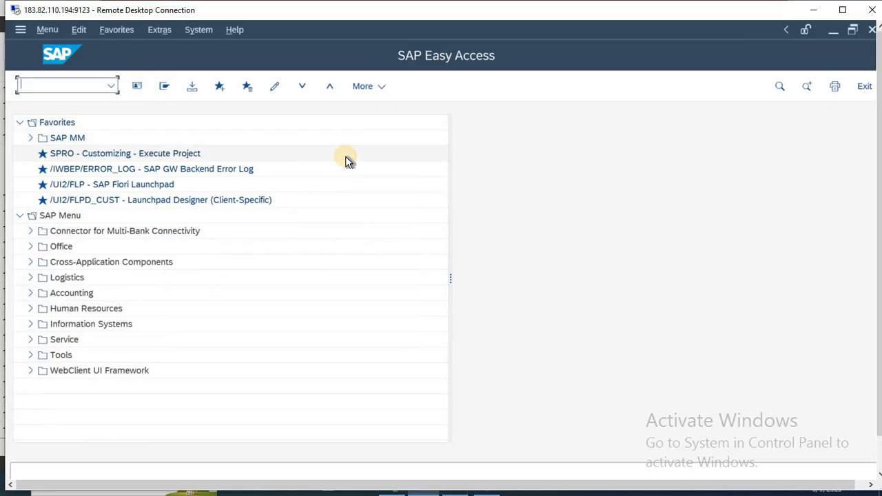
pyautogui.write('OX')
pyautogui.press('BackSpace')
pyautogui.press('BackSpace')
pyautogui.write('OX09')
pyautogui.press('Return')
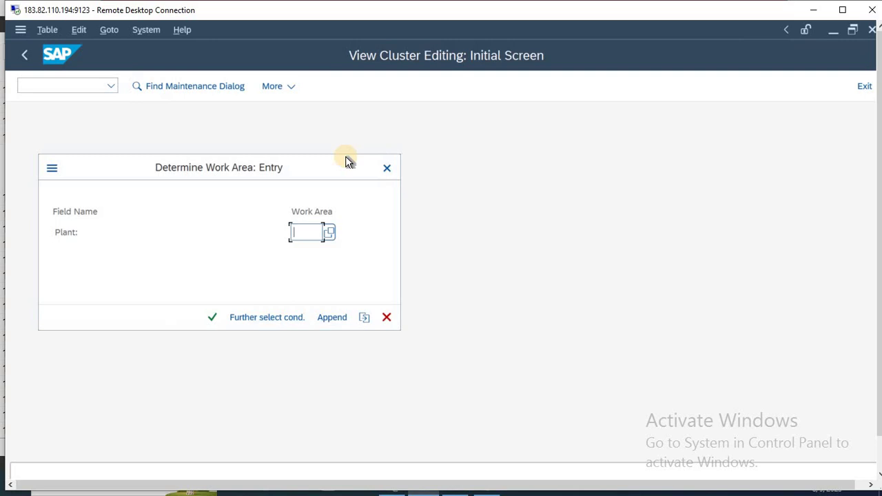
# - Search for the plant by its code, choose YUKO as the work area and open its storage locations overview
pyautogui.write('YUKA')
pyautogui.click(329, 232)
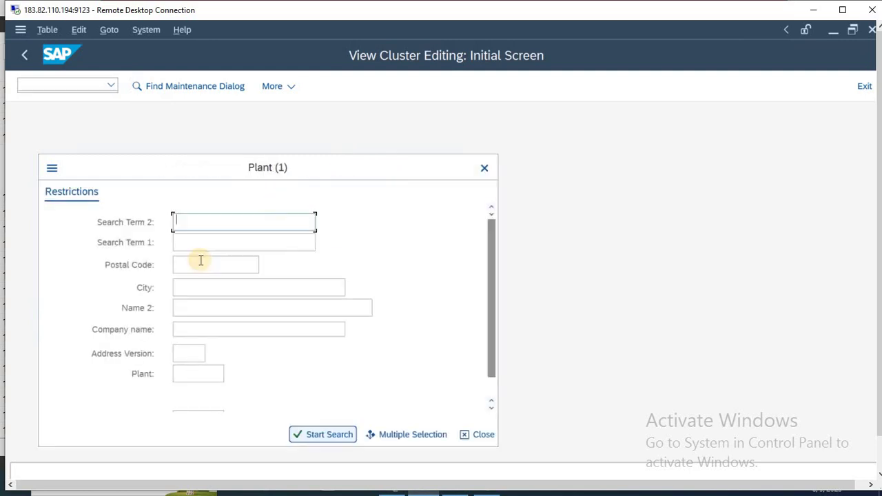
pyautogui.click(196, 374)
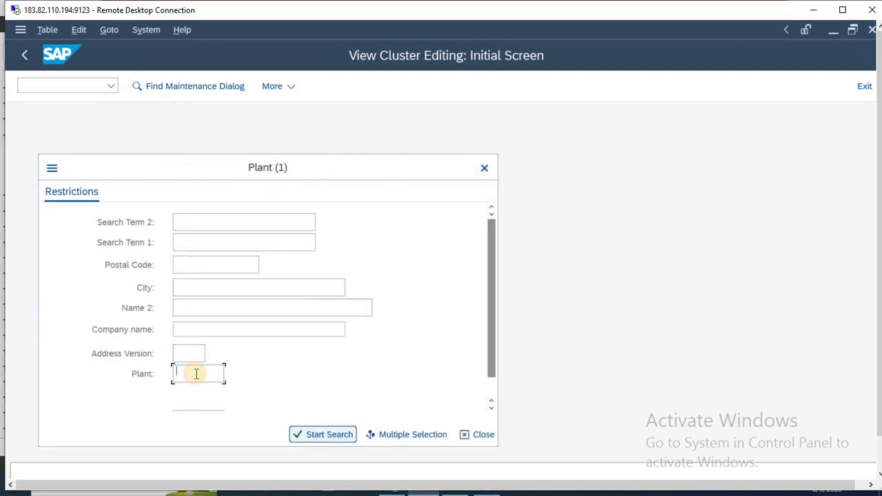
pyautogui.write('RUKS')
pyautogui.press('Return')
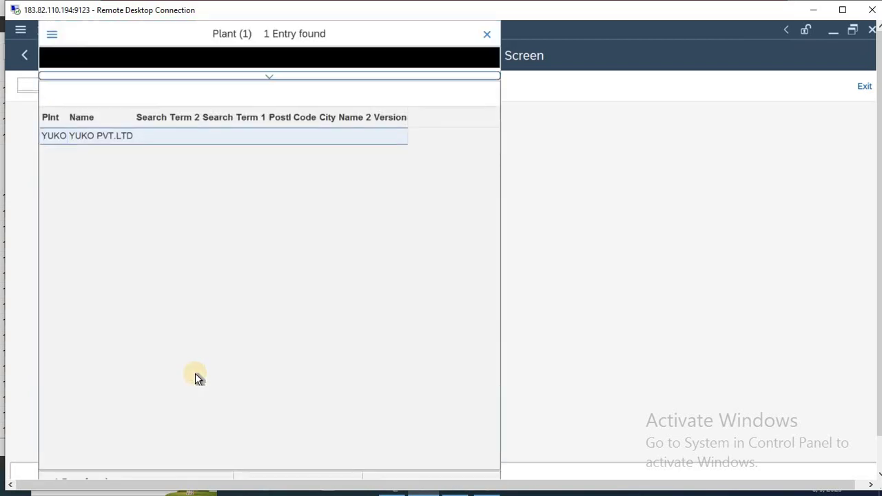
pyautogui.click(97, 141)
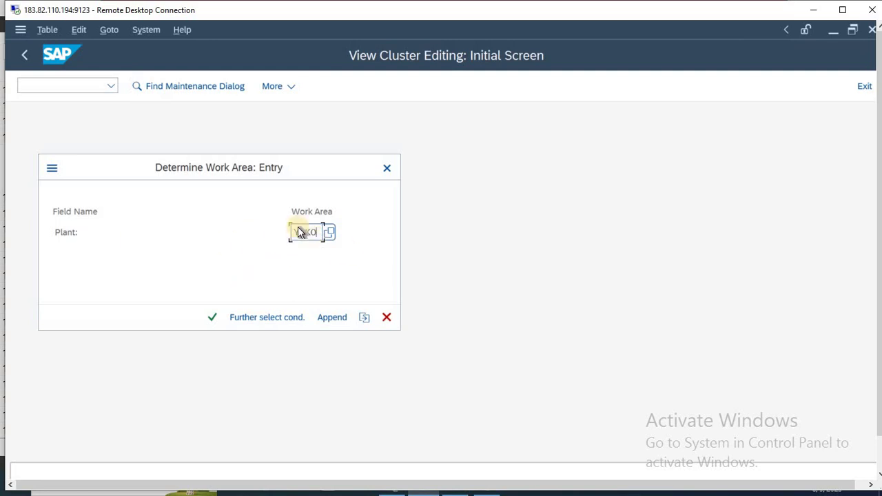
pyautogui.click(212, 318)
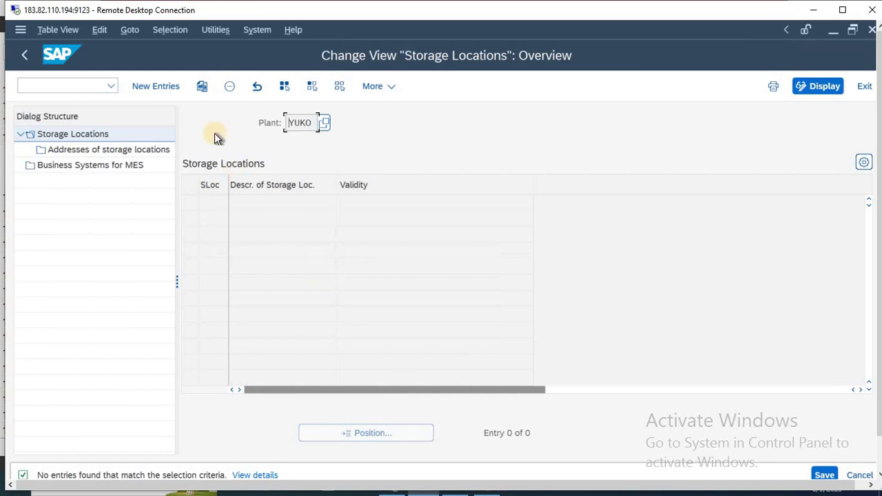
# - Start new storage location entries for plant YUKO and add YUK1 with the description MUNIRKA
pyautogui.click(154, 84)
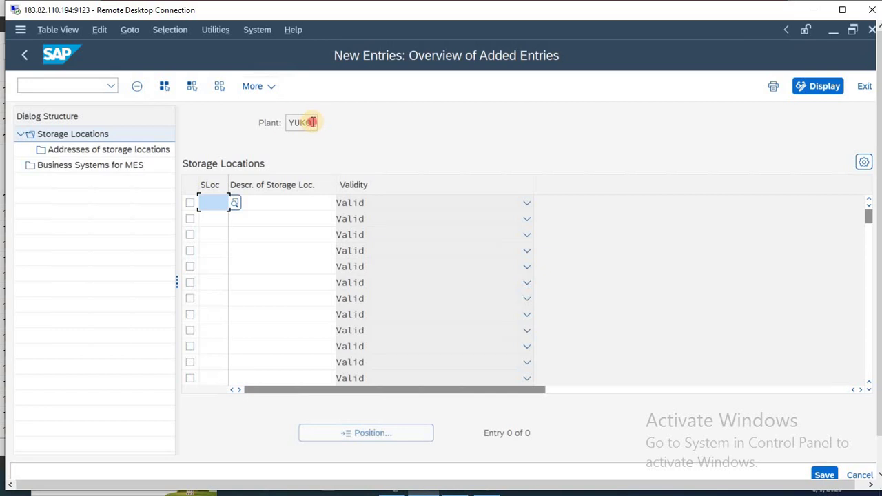
pyautogui.moveTo(312, 122); pyautogui.dragTo(279, 122)
pyautogui.click(213, 202)
pyautogui.write('DE')
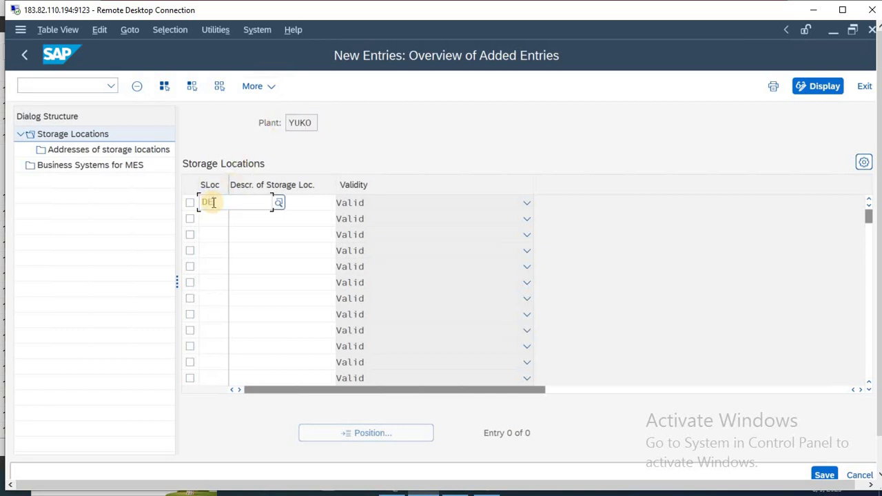
pyautogui.press('BackSpace')
pyautogui.press('BackSpace')
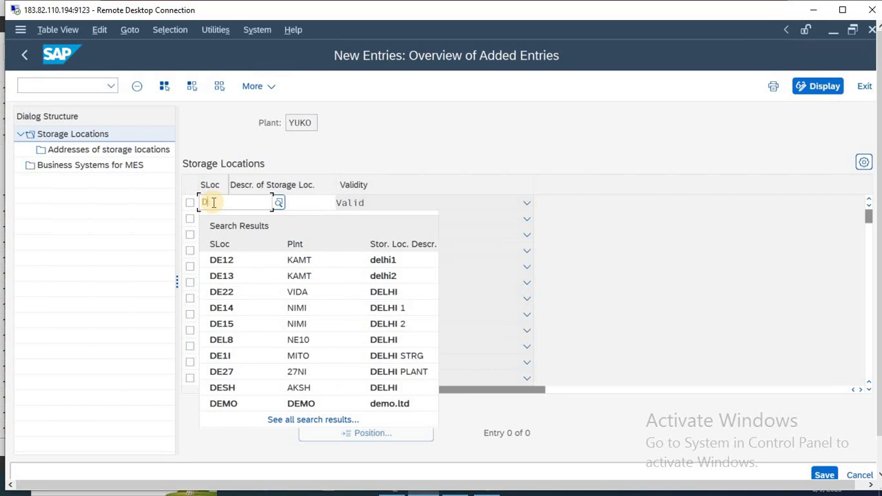
pyautogui.write('Y')
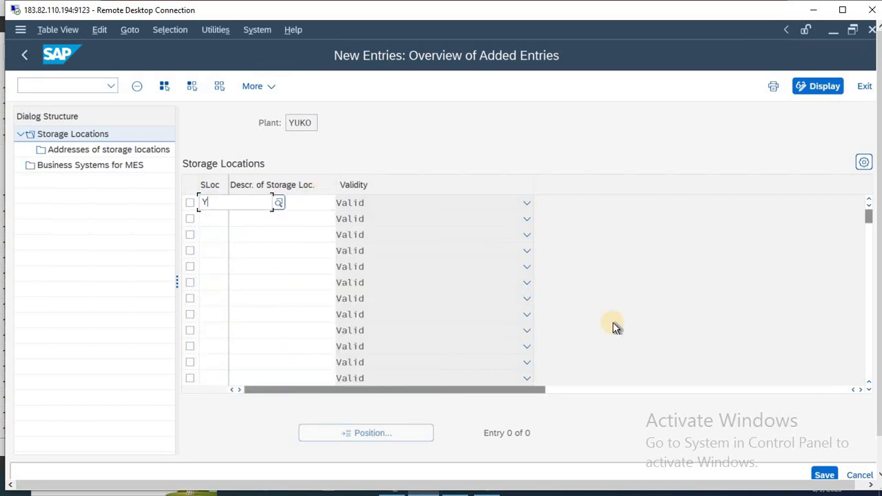
pyautogui.write('UK')
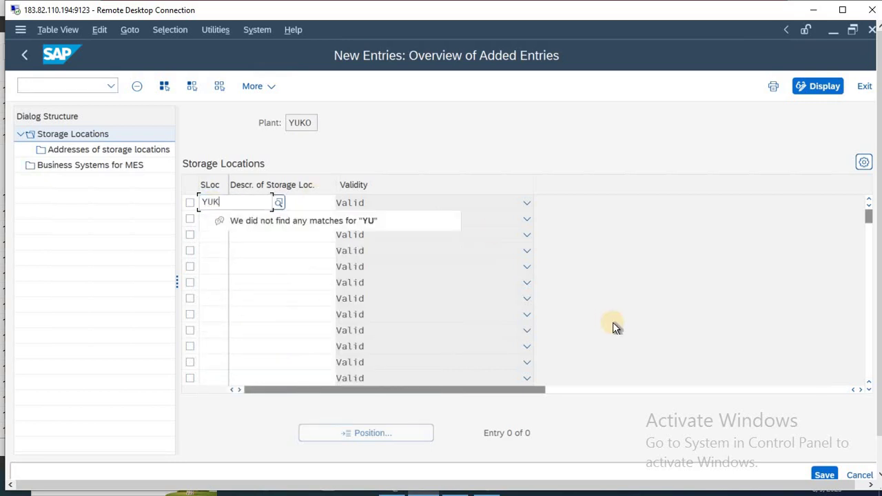
pyautogui.write('1')
pyautogui.press('Tab')
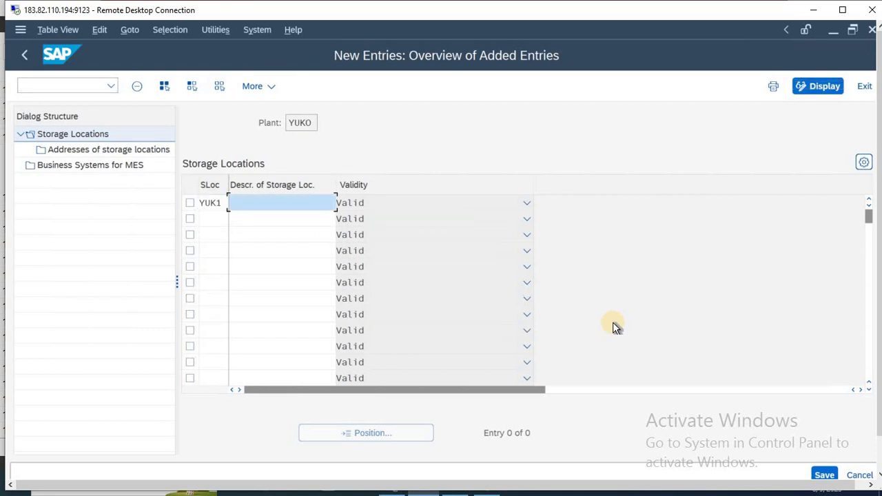
pyautogui.write('MUNIRKA')
# - Add a second storage location YUK2 with the description SAKET and save the entries
pyautogui.click(206, 219)
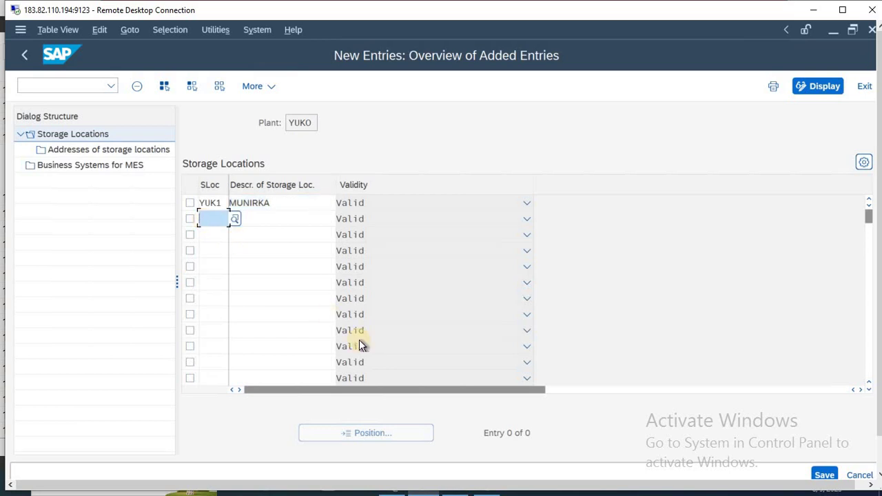
pyautogui.write('YUK')
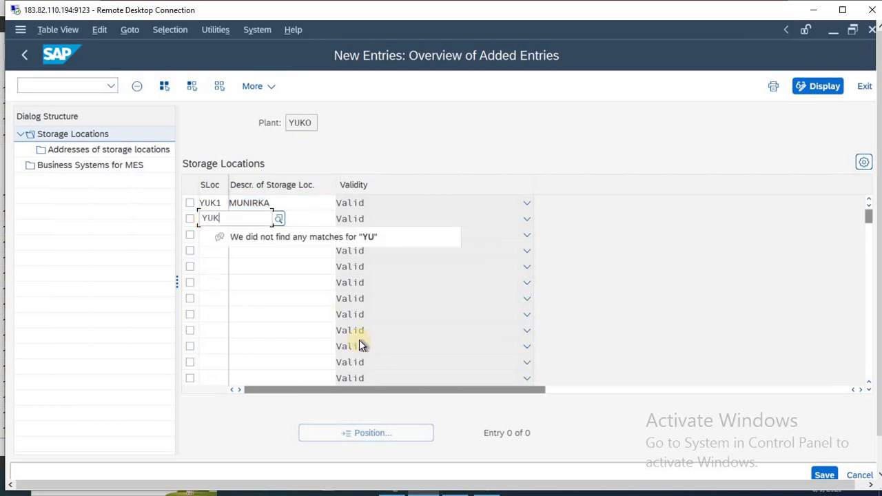
pyautogui.write('2')
pyautogui.press('Tab')
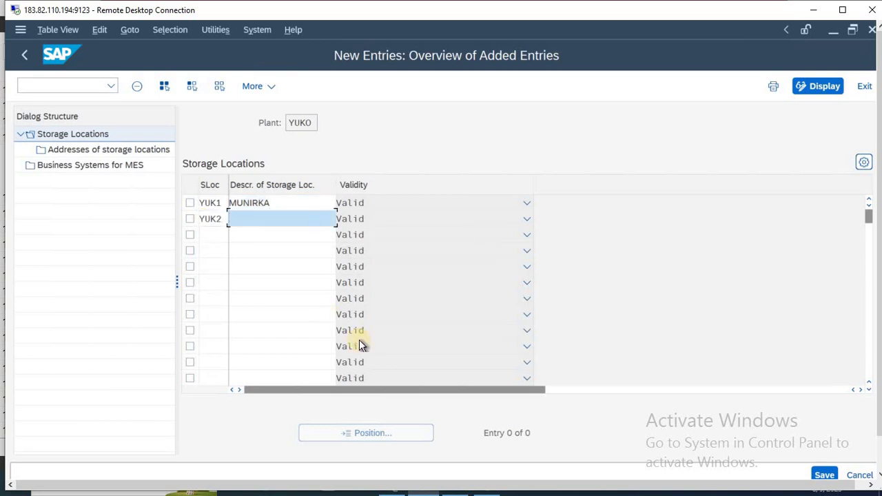
pyautogui.write('SAKET')
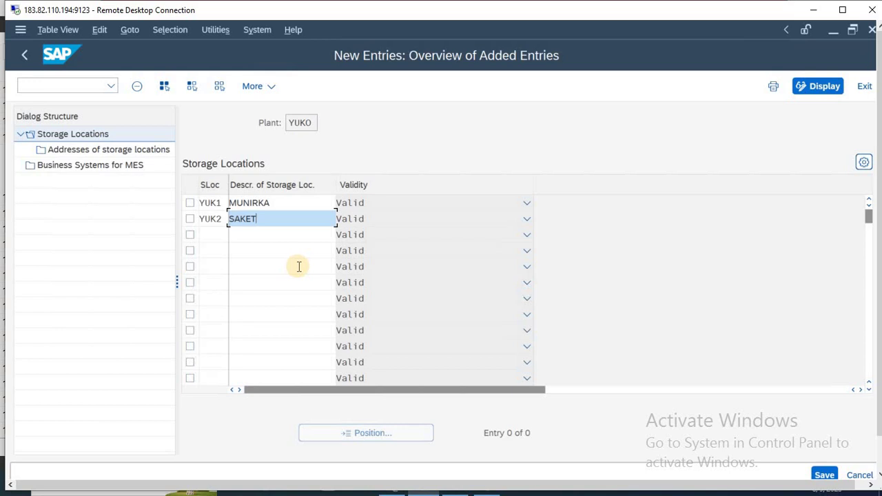
pyautogui.click(826, 475)
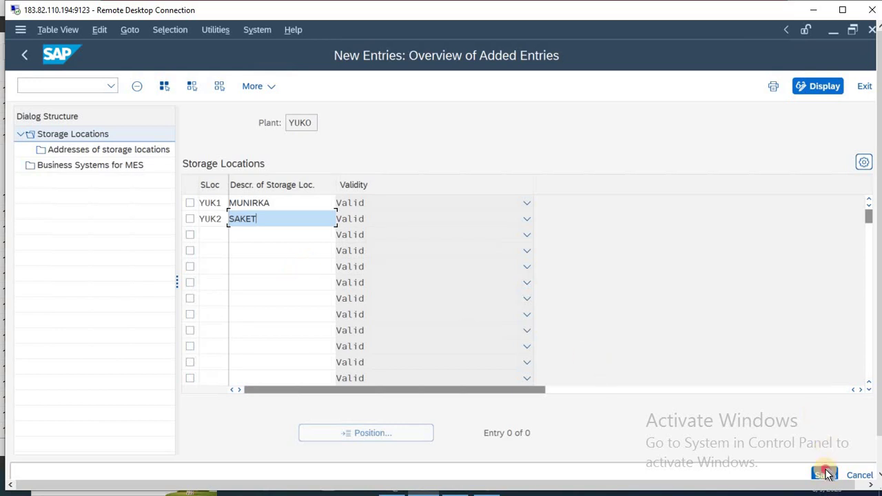
pyautogui.click(344, 317)
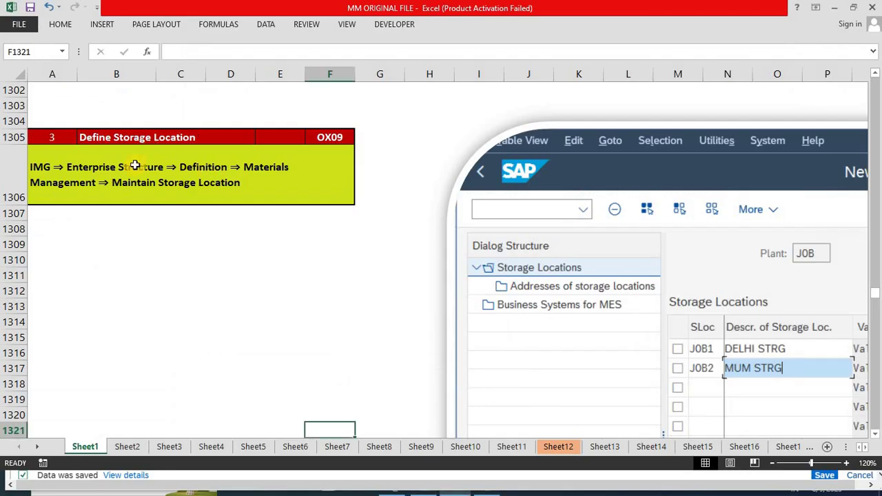
# - Switch to the Excel notes and review the IMG path for Define Storage Location in row 1306
pyautogui.click(135, 167)
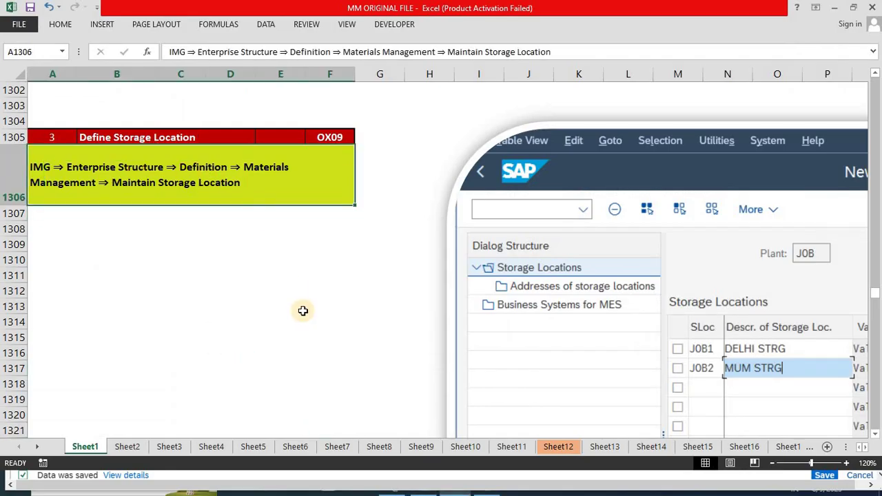
pyautogui.press('Up')
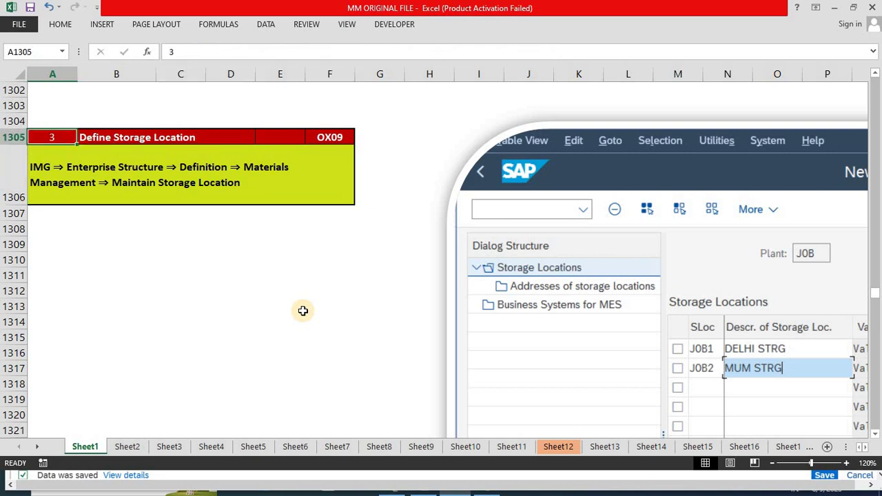
pyautogui.press('Down')
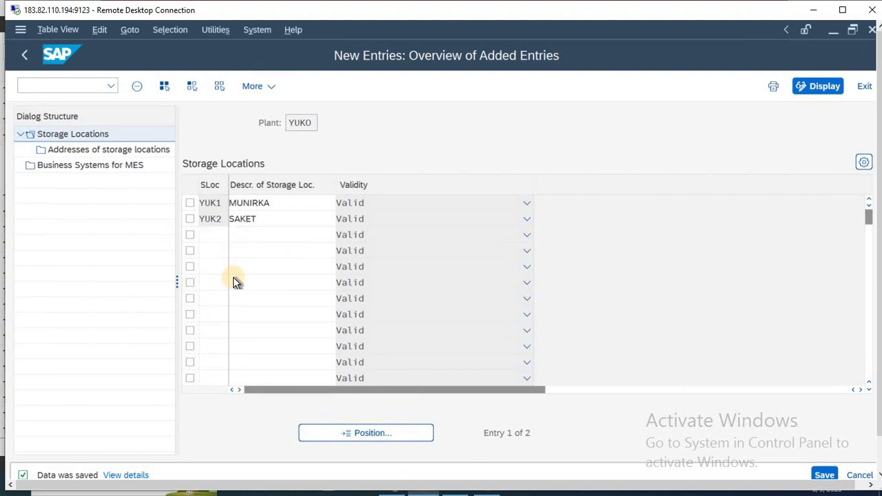
# - Return to SAP Easy Access and open the SAP Reference IMG through Tools, Customizing, IMG and SPRO - Execute Project
pyautogui.press('F3')
pyautogui.press('F3')
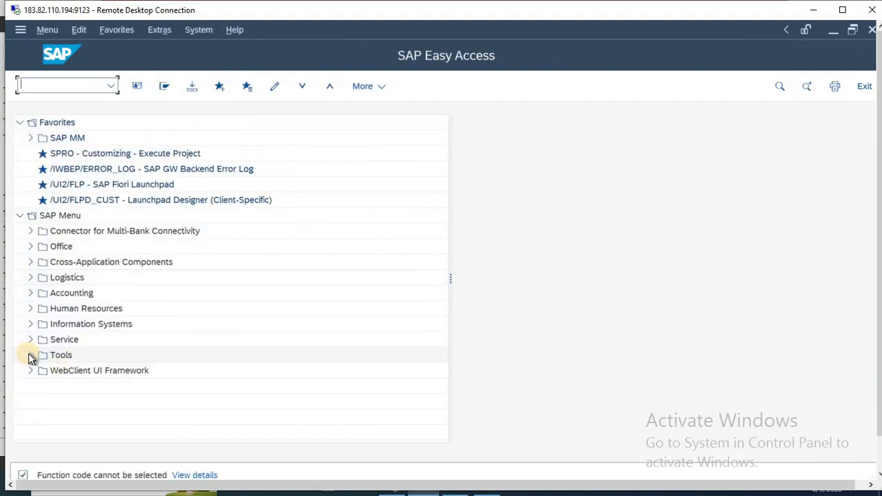
pyautogui.click(29, 354)
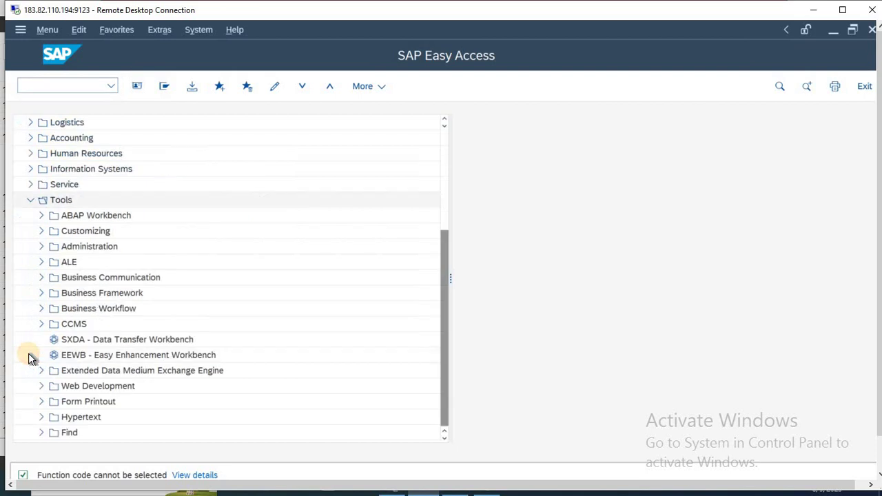
pyautogui.click(41, 231)
pyautogui.click(53, 247)
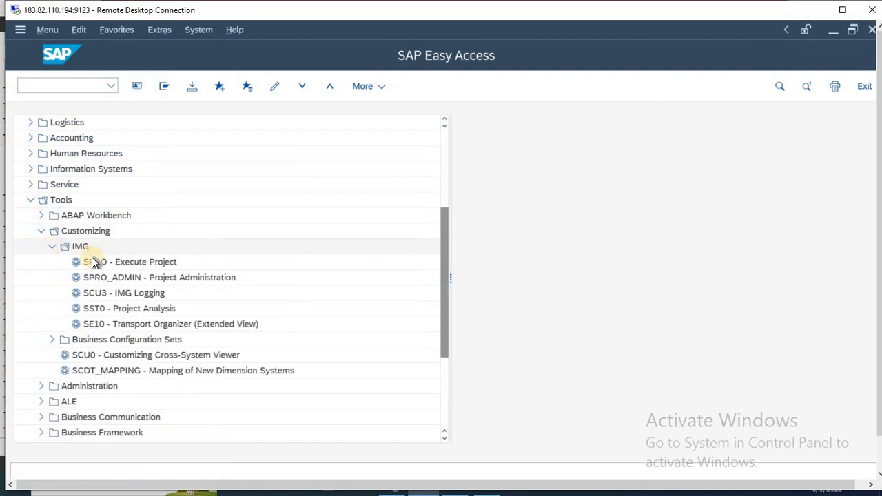
pyautogui.doubleClick(116, 262)
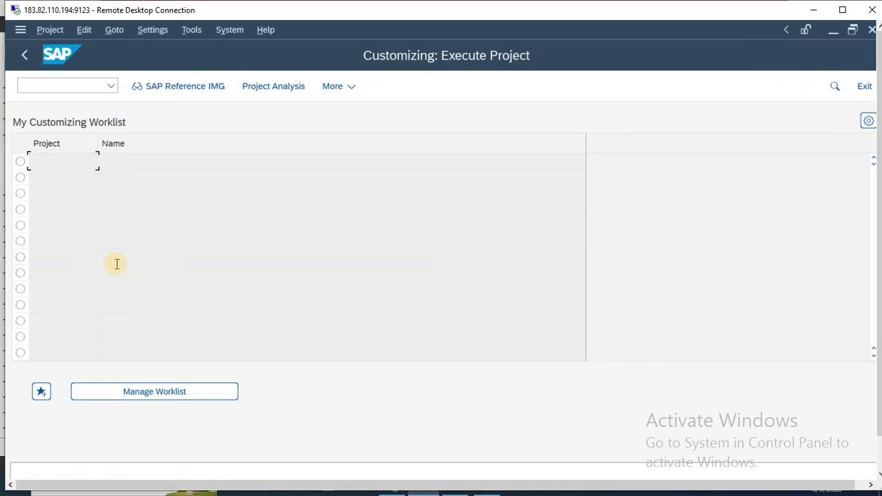
pyautogui.click(164, 86)
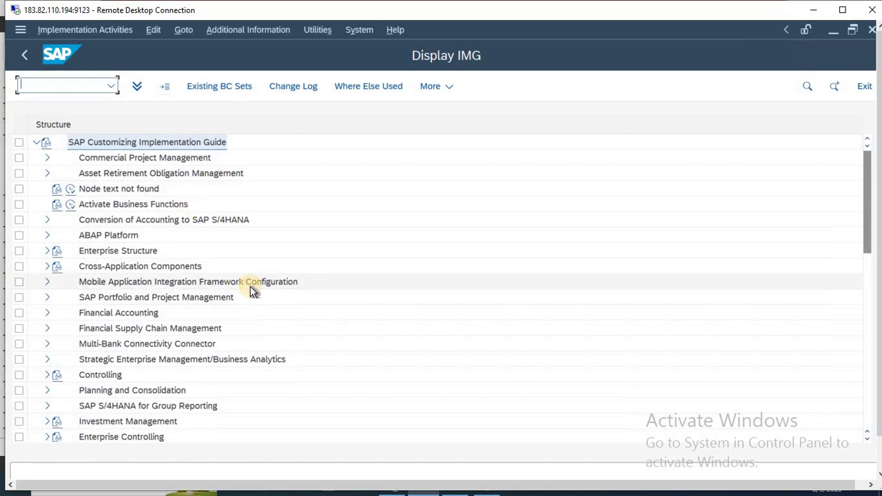
# - Following the path in the Excel notes, expand Enterprise Structure and its Definition node in the SAP IMG
pyautogui.hotkey('alt', 'Tab')
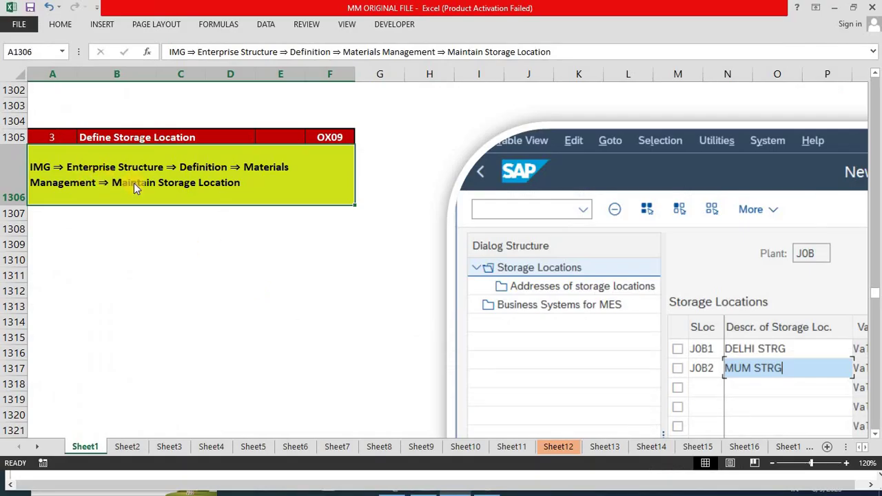
pyautogui.hotkey('alt', 'Tab')
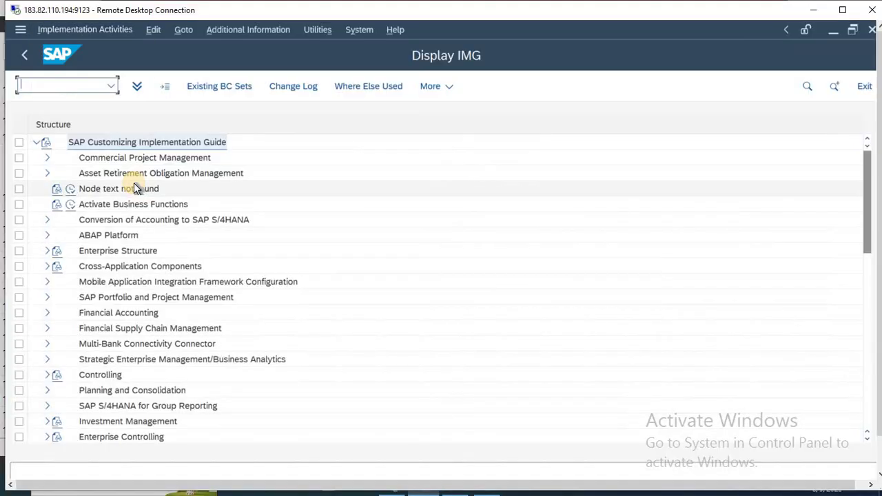
pyautogui.click(47, 251)
pyautogui.hotkey('alt', 'Tab')
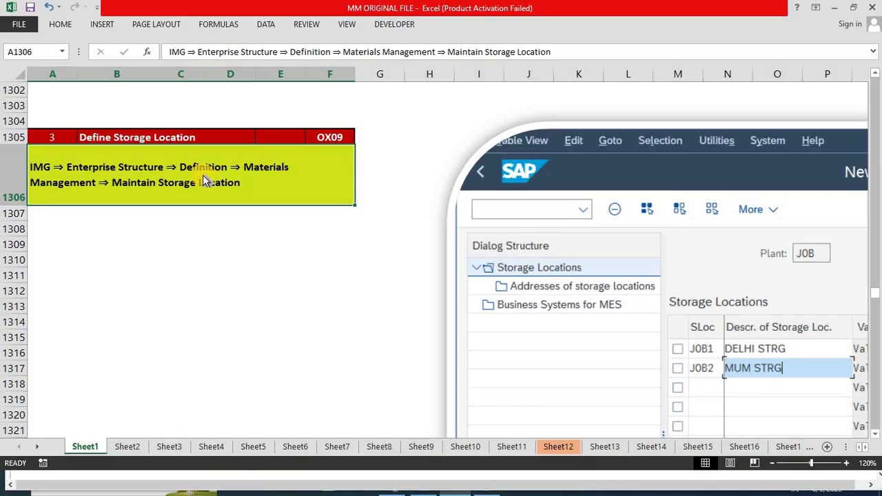
pyautogui.hotkey('alt', 'Tab')
pyautogui.click(58, 267)
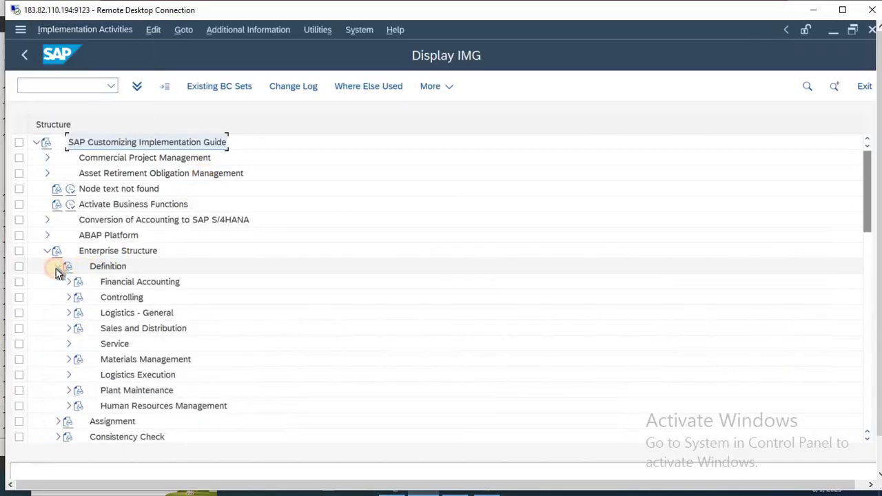
# - Check the path in the Excel notes, expand Materials Management under Definition in SAP and select the Maintain storage location activity
pyautogui.hotkey('alt', 'Tab')
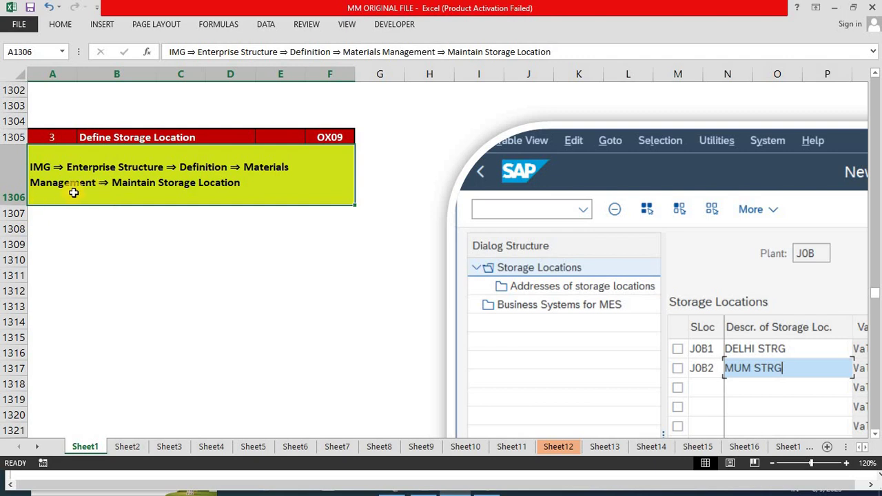
pyautogui.hotkey('alt', 'Tab')
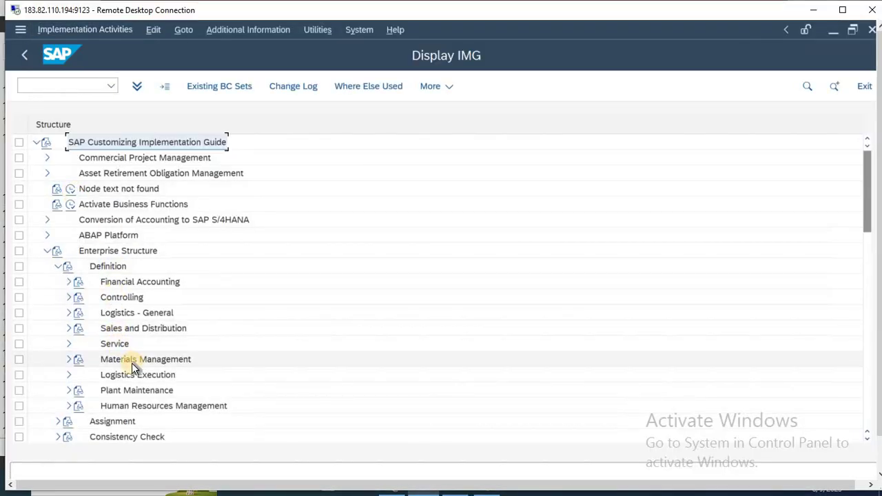
pyautogui.click(132, 363)
pyautogui.click(68, 360)
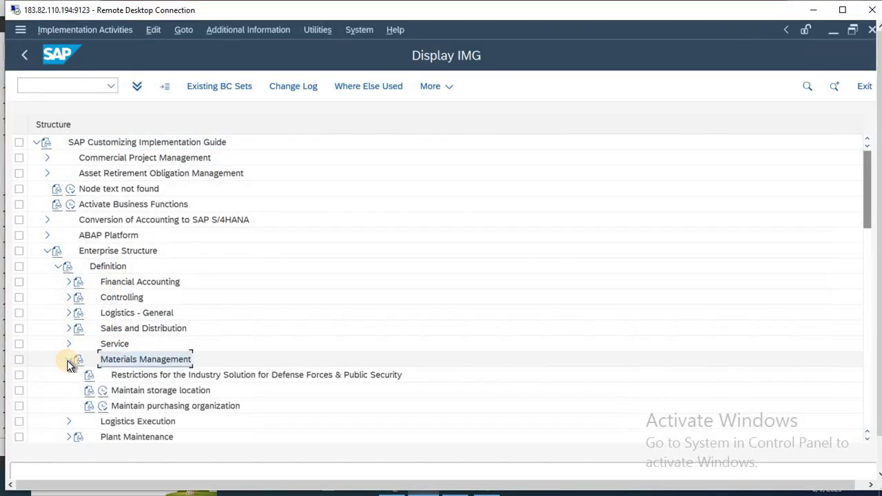
pyautogui.hotkey('alt', 'Tab')
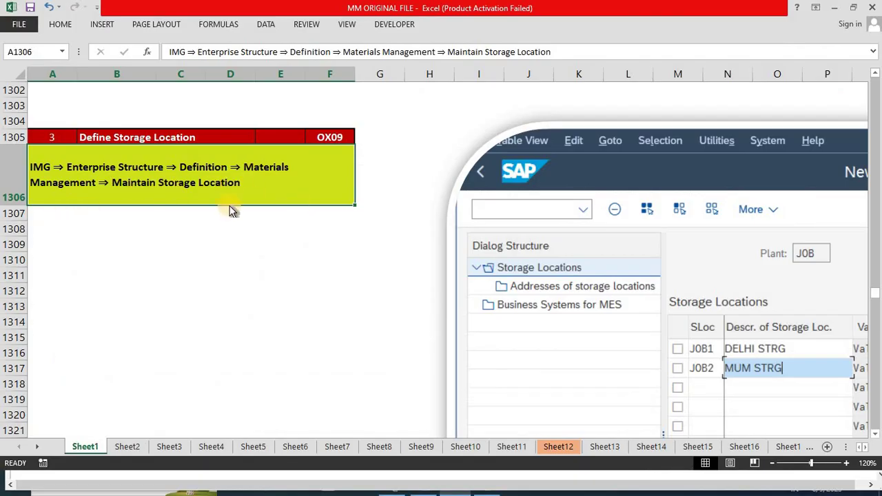
pyautogui.hotkey('alt', 'Tab')
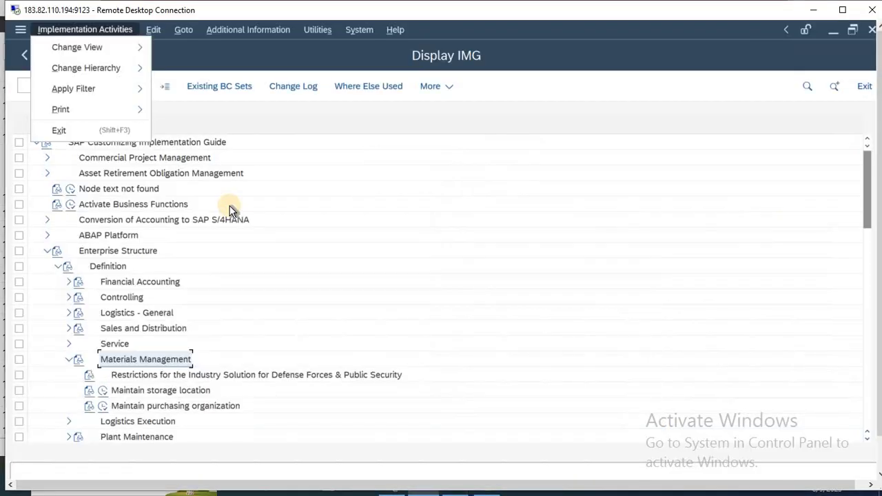
pyautogui.click(156, 395)
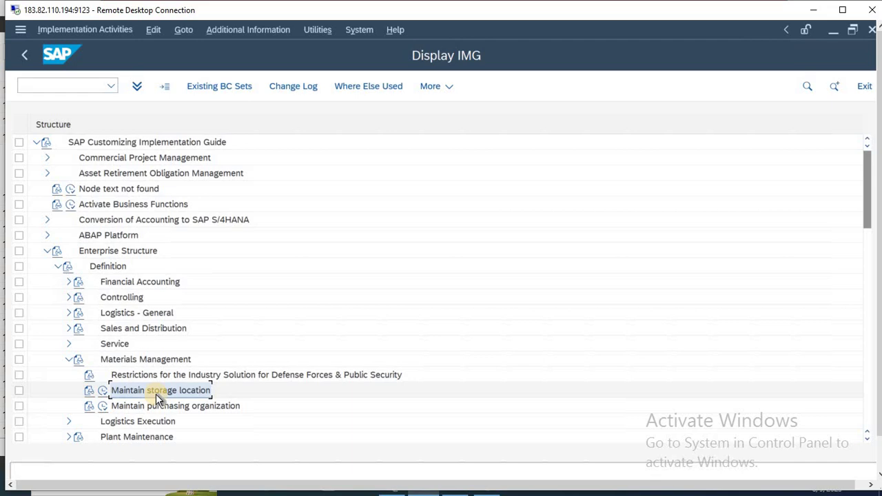
# - Switch to the Excel notes and review the OX09 transaction code and the IMG path for Define Storage Location
pyautogui.hotkey('alt', 'Tab')
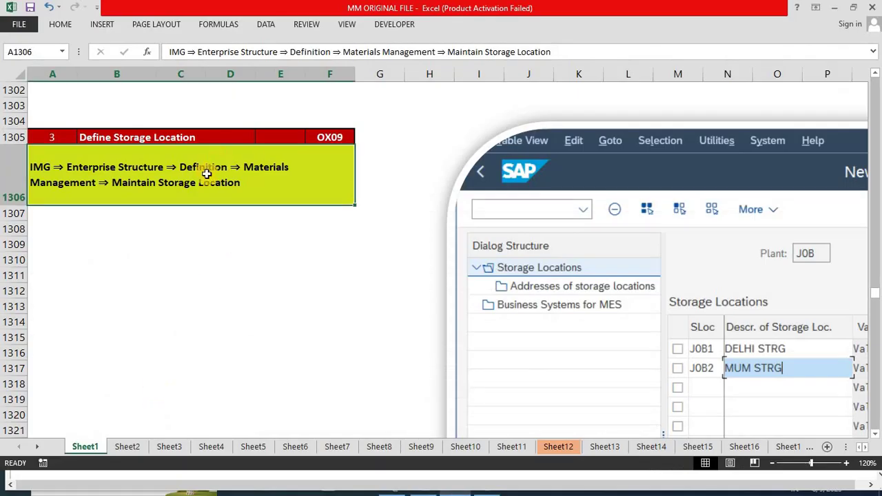
pyautogui.click(217, 245)
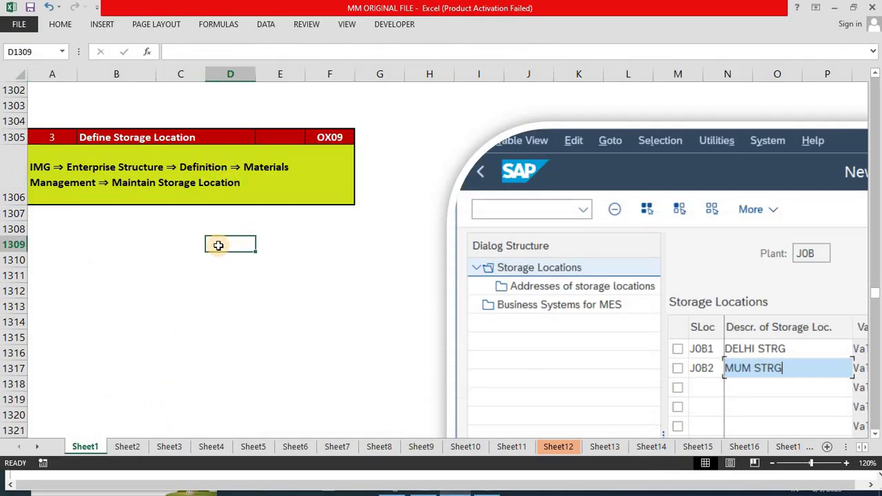
pyautogui.click(337, 135)
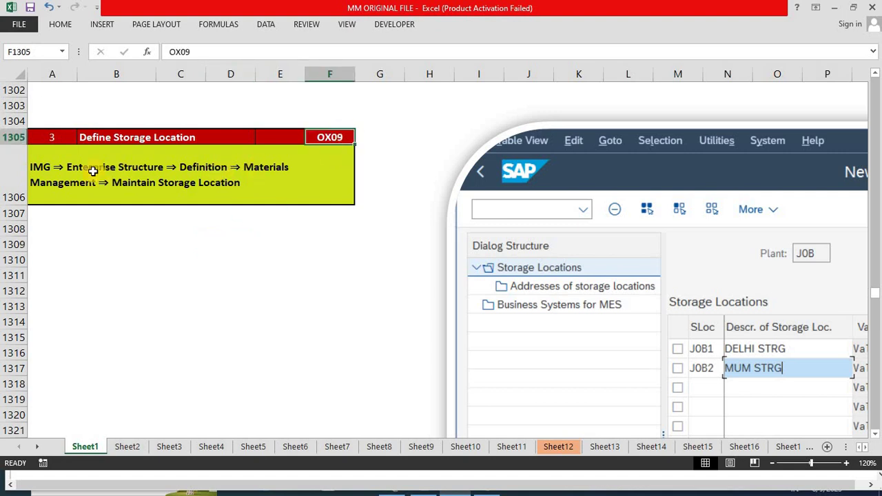
pyautogui.click(60, 169)
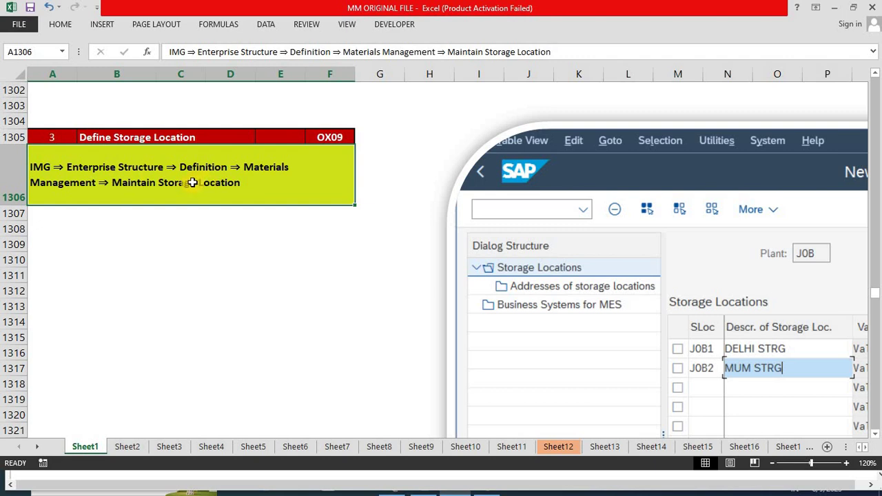
pyautogui.click(199, 254)
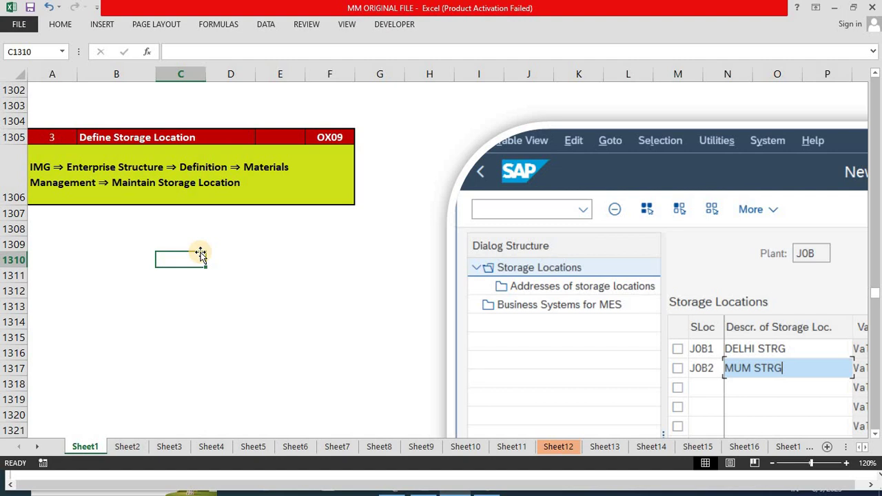
# - Move down the Excel notes to the Define Purchase Organisation section and review its IMG path and OX08 transaction code
pyautogui.press('Down')
pyautogui.press('Down')
pyautogui.press('Down')
pyautogui.press('Down')
pyautogui.press('Down')
pyautogui.press('Down')
pyautogui.press('Down')
pyautogui.press('Down')
pyautogui.press('Down')
pyautogui.press('Down')
pyautogui.press('Down')
pyautogui.press('Down')
pyautogui.press('Down')
pyautogui.press('Down')
pyautogui.press('Down')
pyautogui.press('Down')
pyautogui.press('Down')
pyautogui.press('Down')
pyautogui.press('Down')
pyautogui.press('Down')
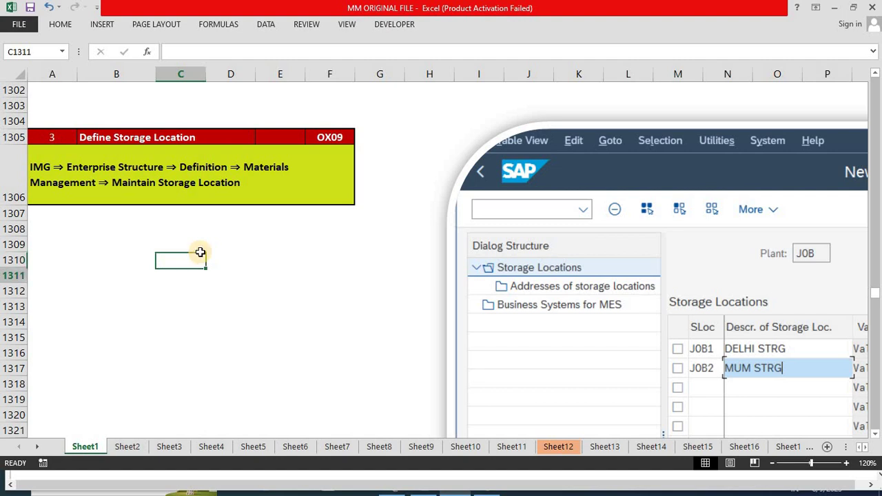
pyautogui.press('Down')
pyautogui.press('Down')
pyautogui.press('Down')
pyautogui.press('Down')
pyautogui.press('Down')
pyautogui.press('Down')
pyautogui.press('Down')
pyautogui.press('Down')
pyautogui.press('Down')
pyautogui.press('Down')
pyautogui.press('Down')
pyautogui.press('Down')
pyautogui.press('Down')
pyautogui.press('Down')
pyautogui.press('Down')
pyautogui.press('Down')
pyautogui.press('Down')
pyautogui.press('Down')
pyautogui.press('Down')
pyautogui.press('Down')
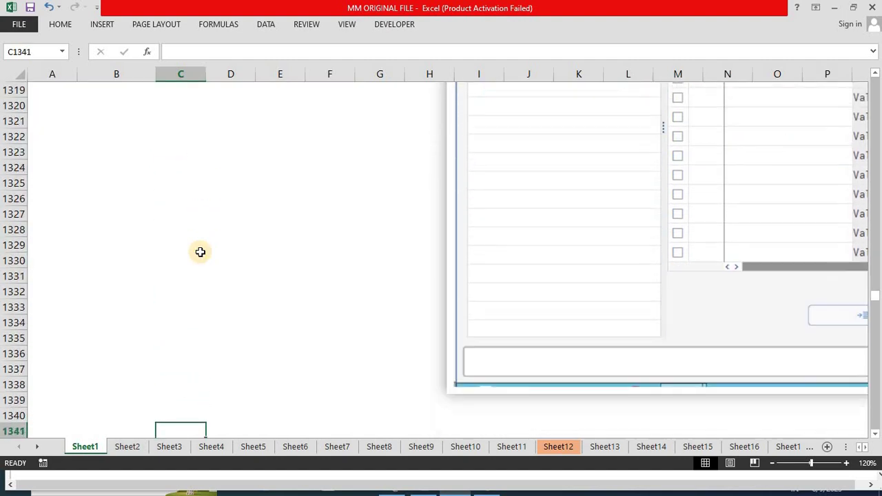
pyautogui.press('Down')
pyautogui.press('Down')
pyautogui.press('Down')
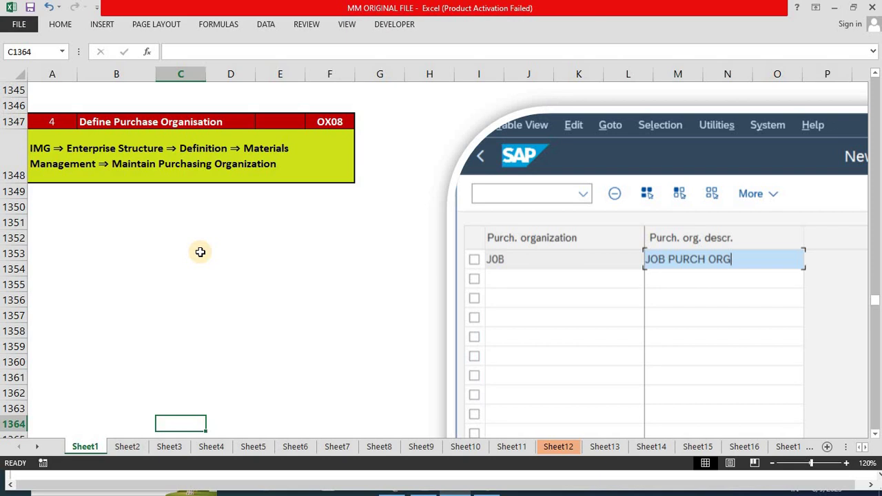
pyautogui.click(188, 169)
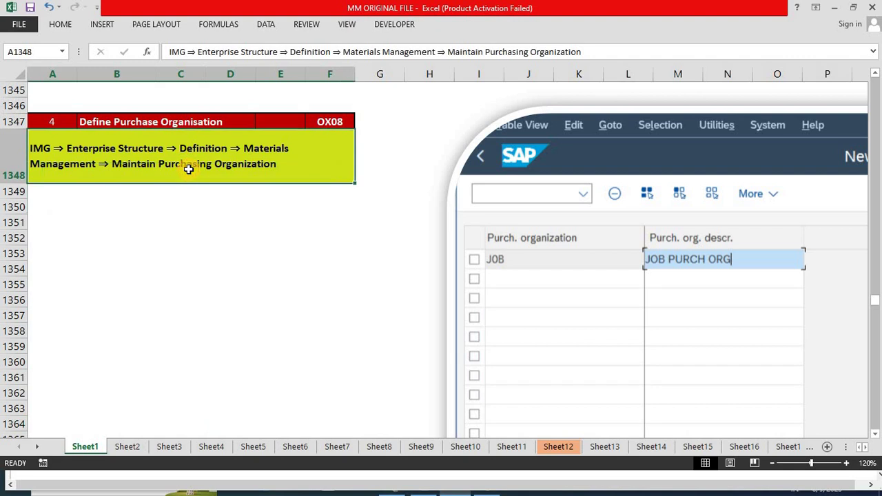
pyautogui.click(331, 121)
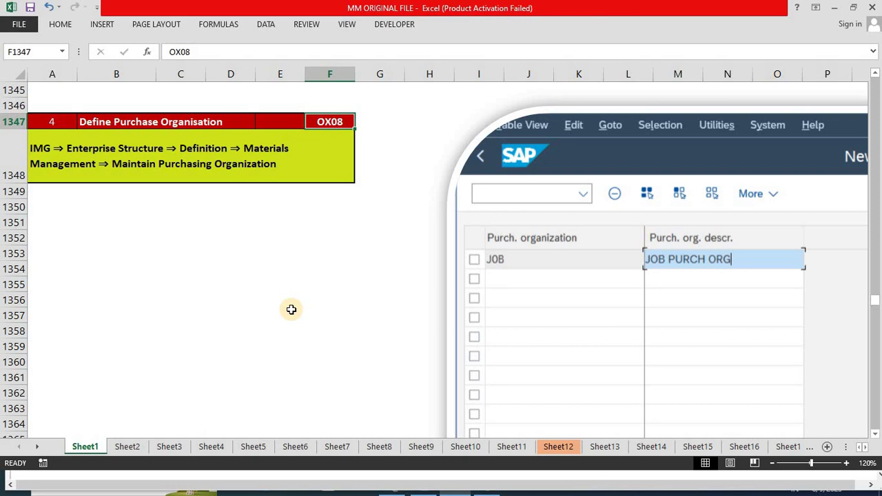
# - Switch to SAP, go back from the IMG to SAP Easy Access and collapse the IMG, Customizing and Tools nodes
pyautogui.hotkey('alt', 'Tab')
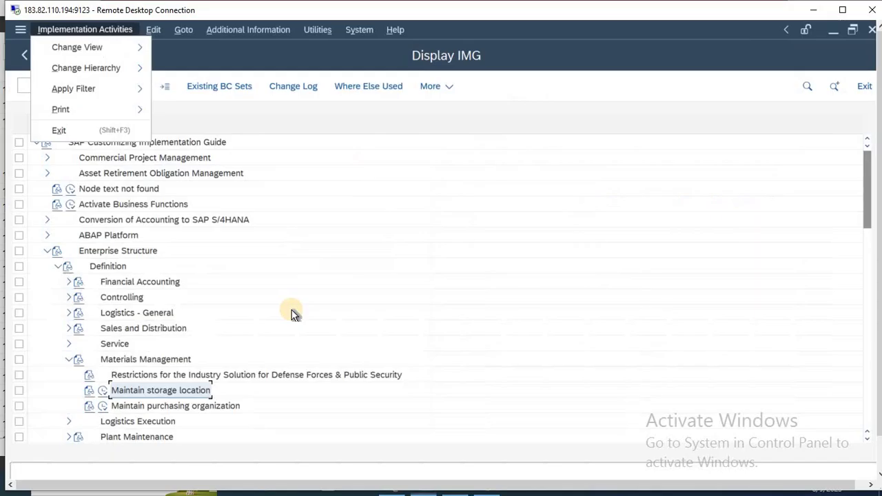
pyautogui.press('F3')
pyautogui.press('F3')
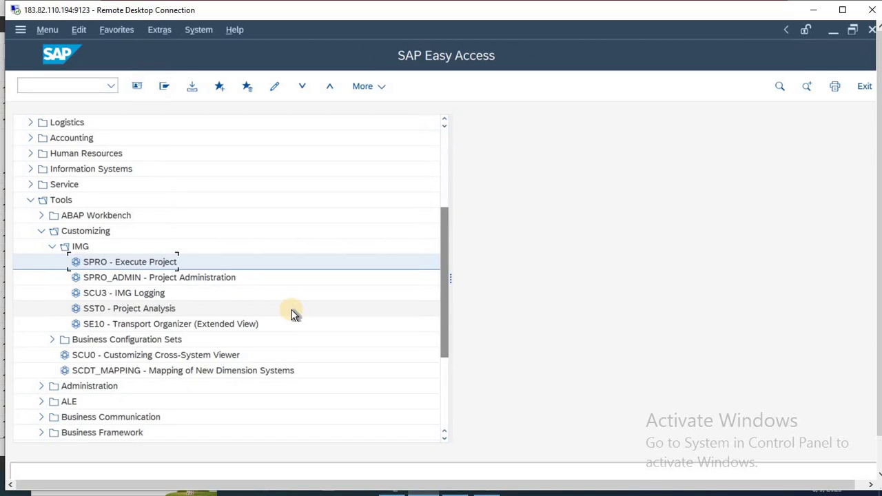
pyautogui.click(52, 246)
pyautogui.click(40, 231)
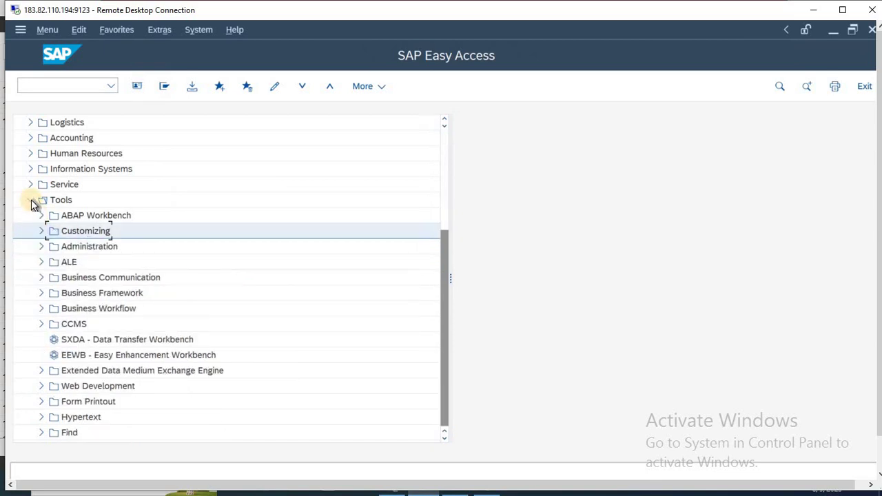
pyautogui.click(30, 200)
# - Run transaction OX08 to open the Purchasing Organizations overview
pyautogui.click(43, 85)
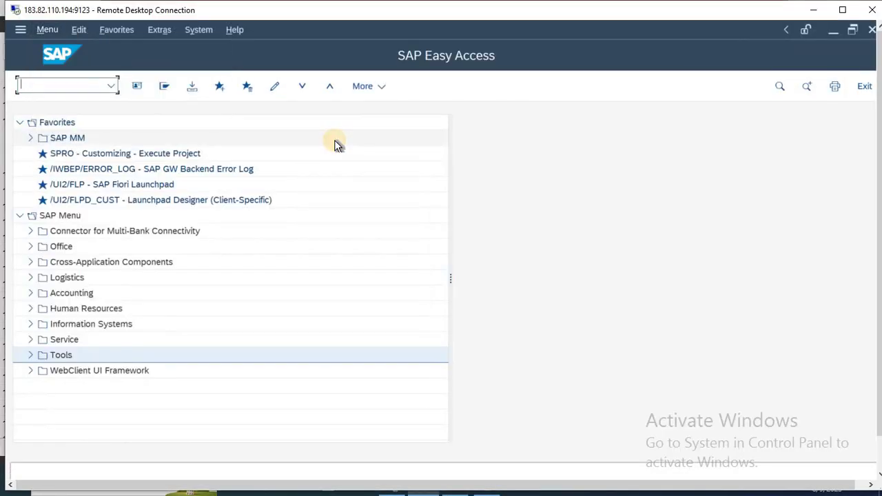
pyautogui.write('OX08')
pyautogui.press('Return')
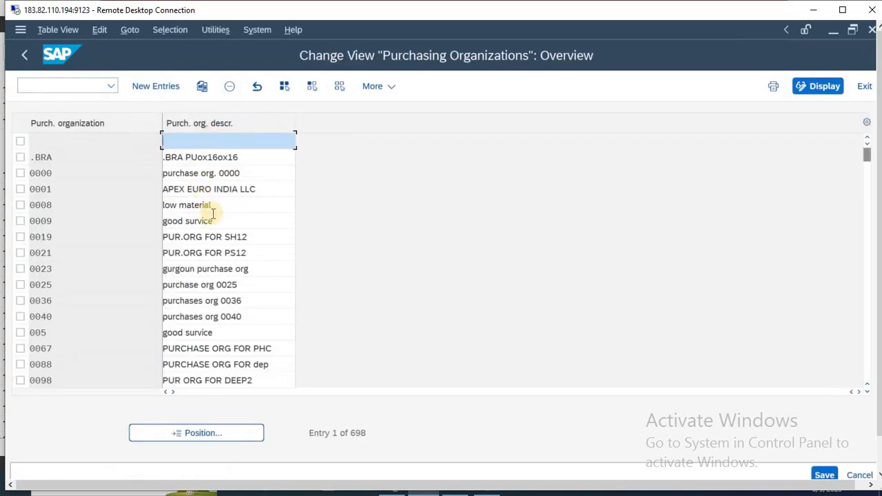
# - Examine the descriptions of the existing purchasing organizations in the overview list
pyautogui.hotkey('alt', 'Tab')
pyautogui.moveTo(216, 204); pyautogui.dragTo(125, 199)
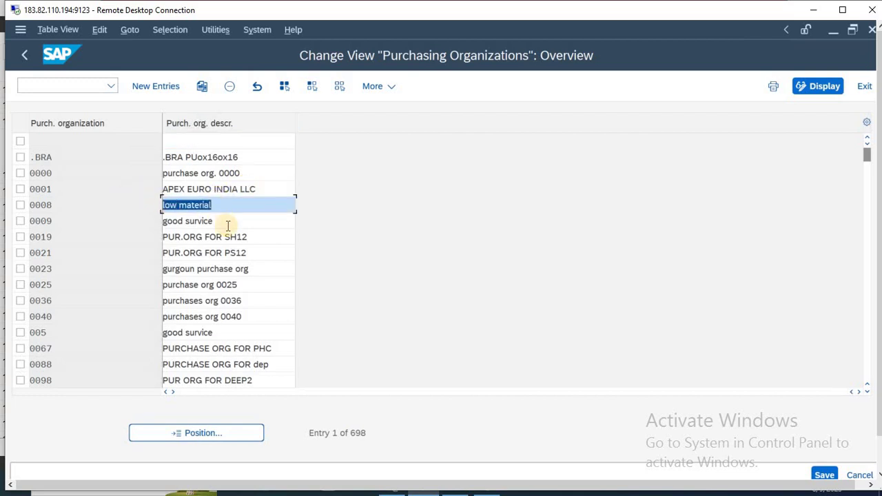
pyautogui.moveTo(228, 222); pyautogui.dragTo(136, 221)
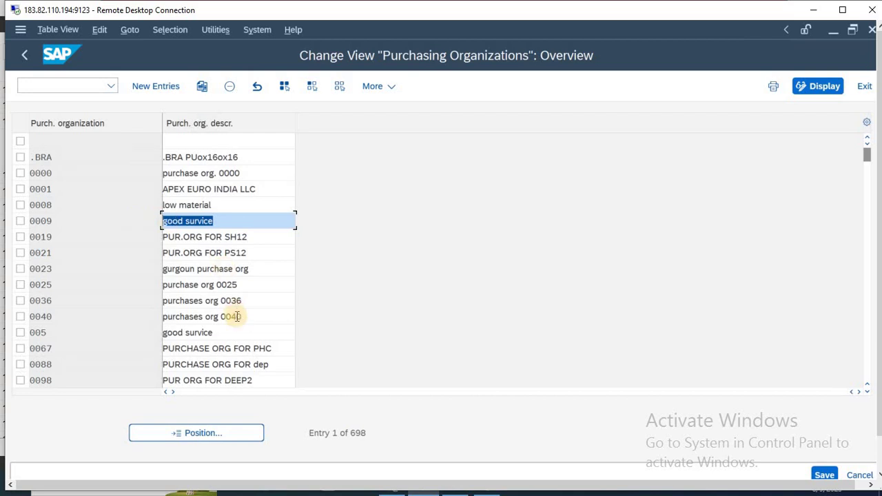
pyautogui.scroll(-5, 237, 316)
pyautogui.scroll(-5, 237, 316)
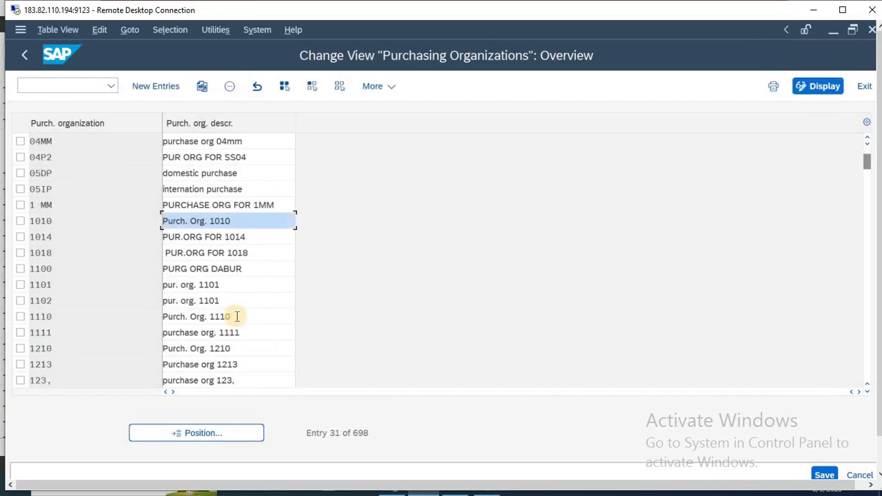
pyautogui.scroll(-5, 236, 316)
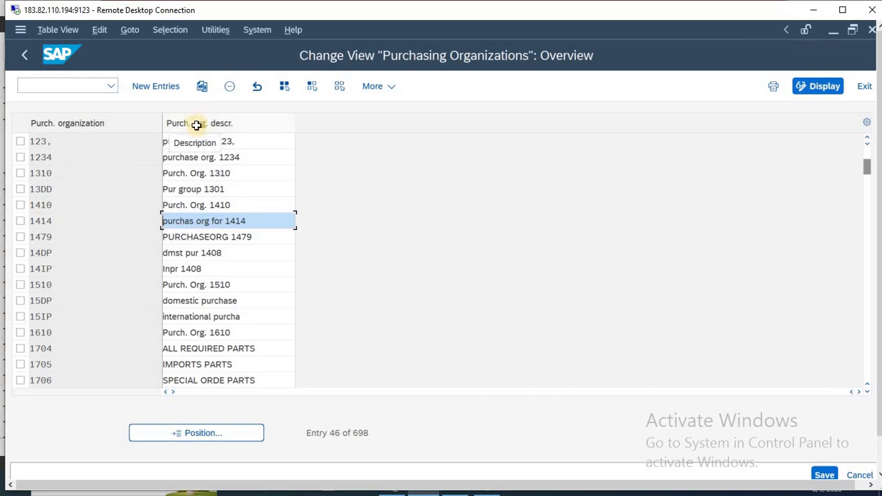
# - Look at the blank new-entries table, return to the overview and browse the existing purchasing organization codes
pyautogui.click(164, 86)
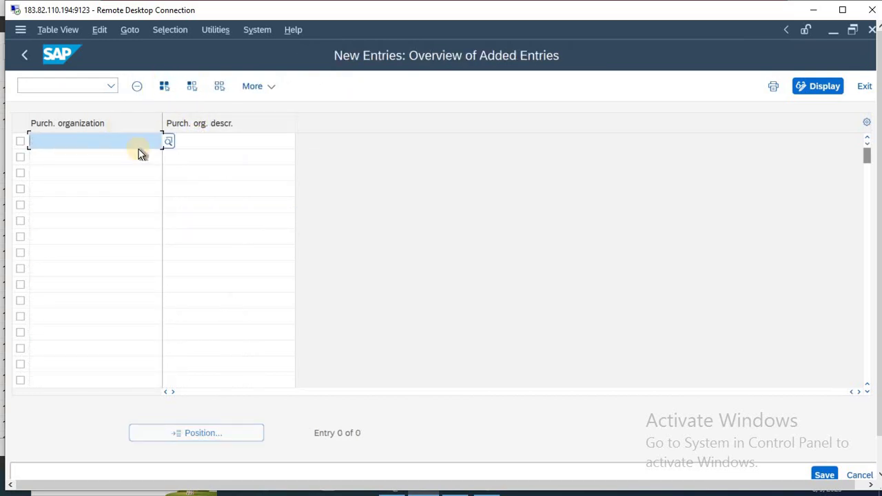
pyautogui.press('F3')
pyautogui.scroll(-5, 224, 278)
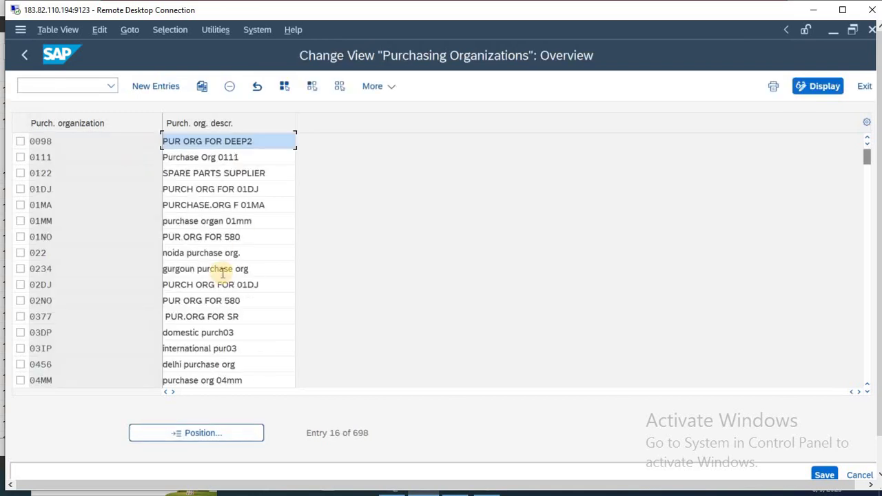
pyautogui.scroll(-5, 222, 273)
pyautogui.scroll(-5, 222, 272)
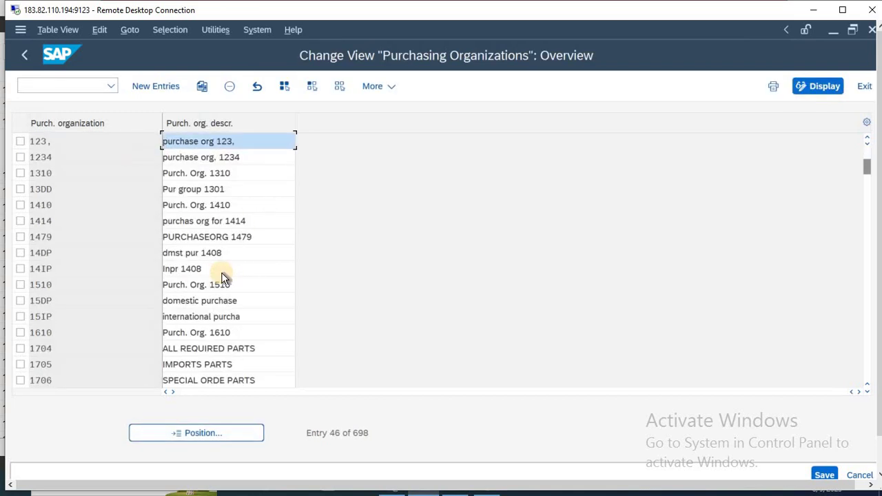
pyautogui.scroll(-5, 223, 272)
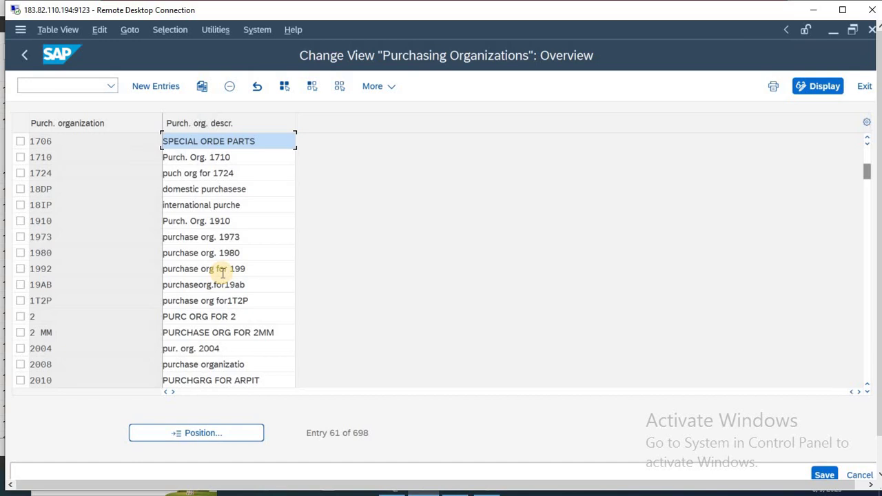
pyautogui.click(158, 87)
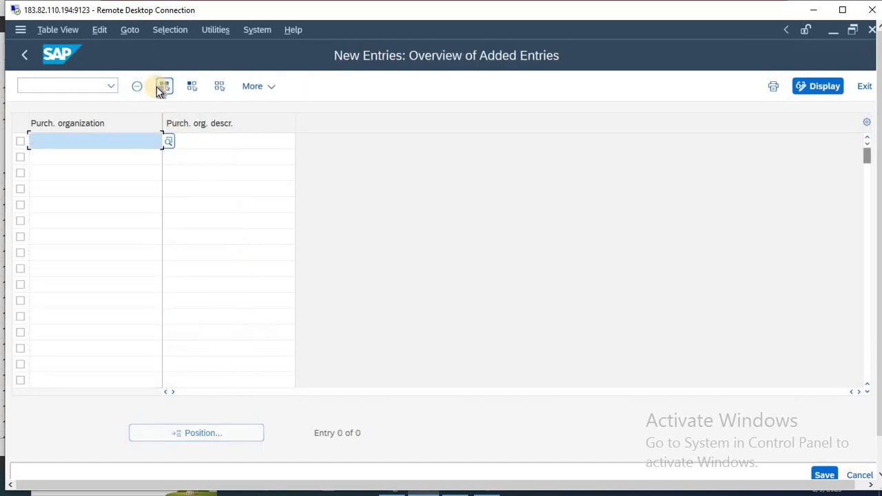
pyautogui.click(161, 87)
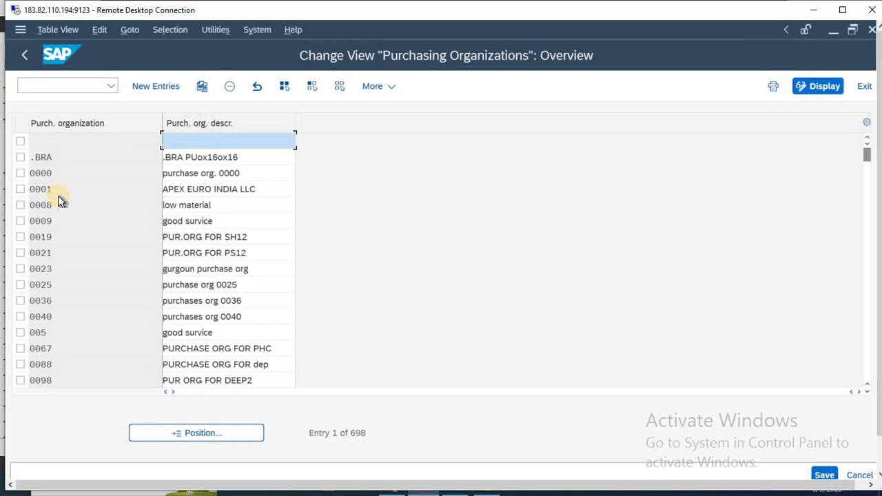
pyautogui.scroll(-20, 59, 200)
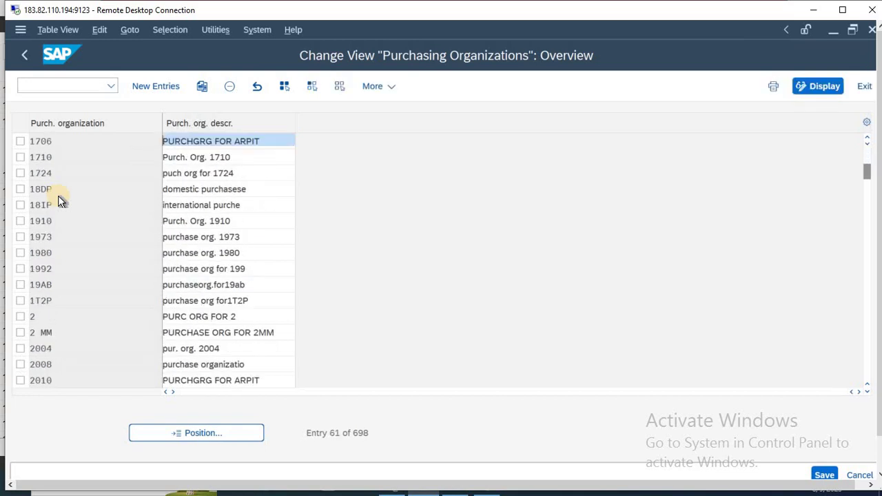
pyautogui.scroll(-20, 59, 200)
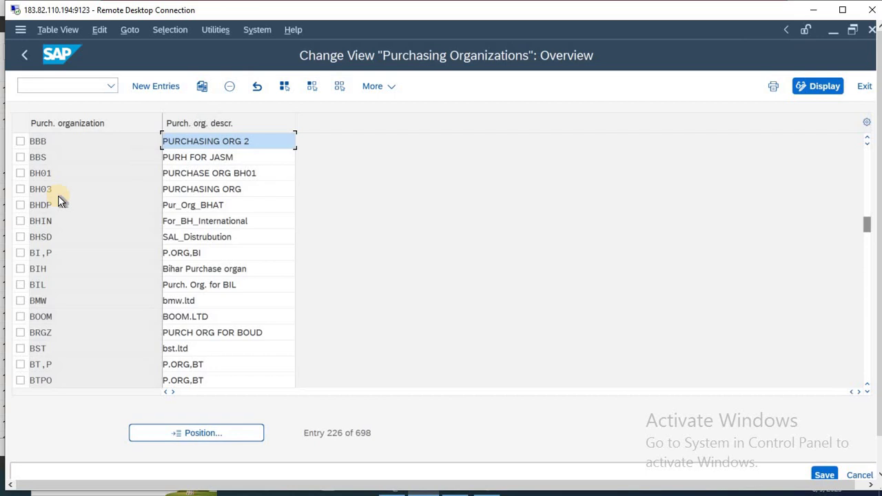
# - Create a new purchasing organization entry YUKO with the description PURCH ORG FOR MATERL
pyautogui.click(154, 86)
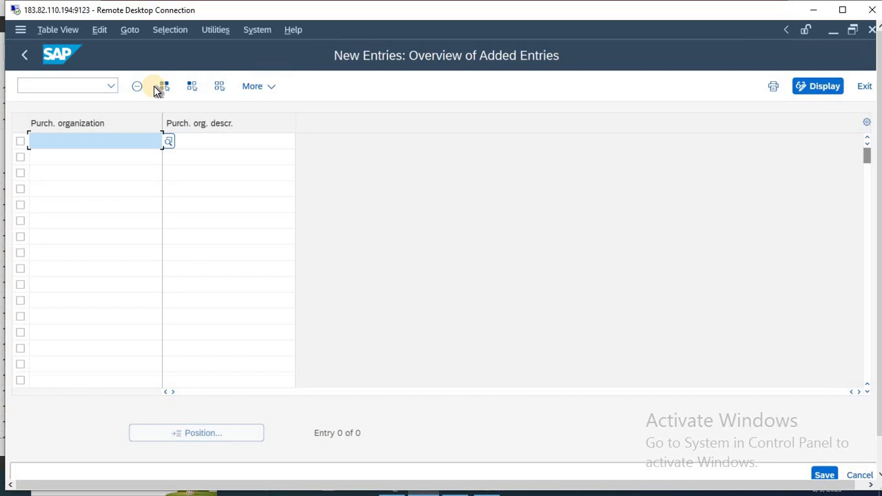
pyautogui.write('Y')
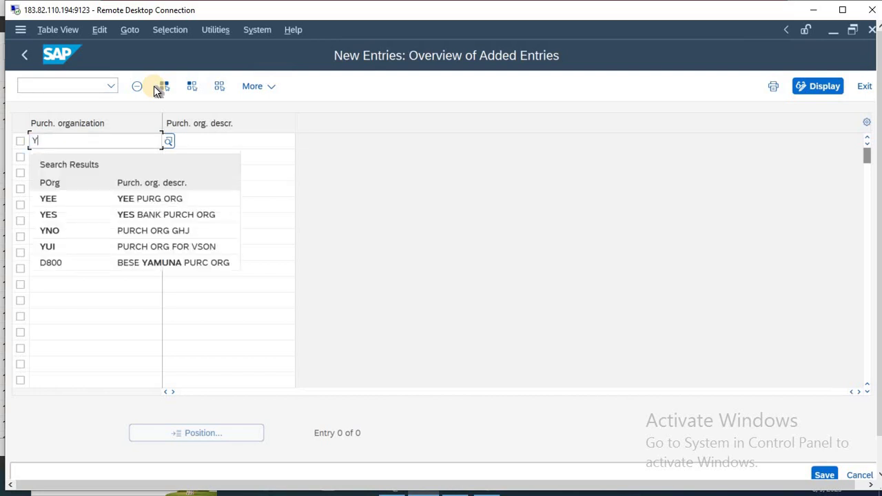
pyautogui.write('UKO')
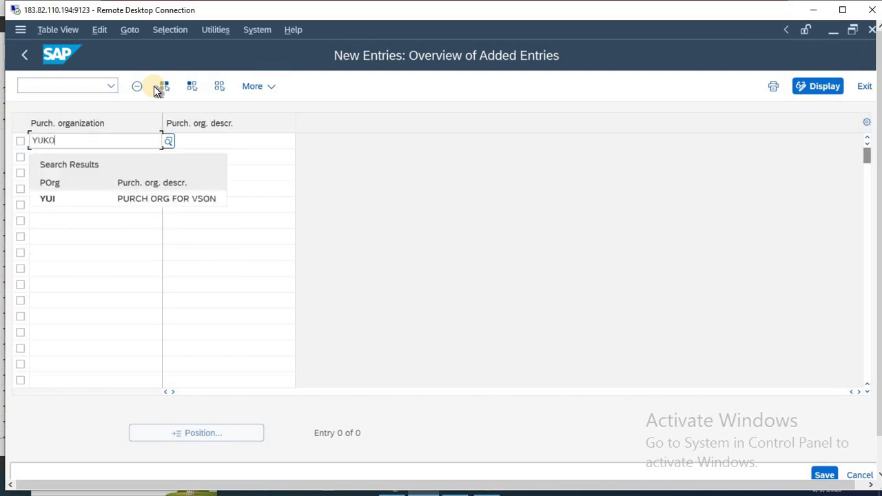
pyautogui.press('Tab')
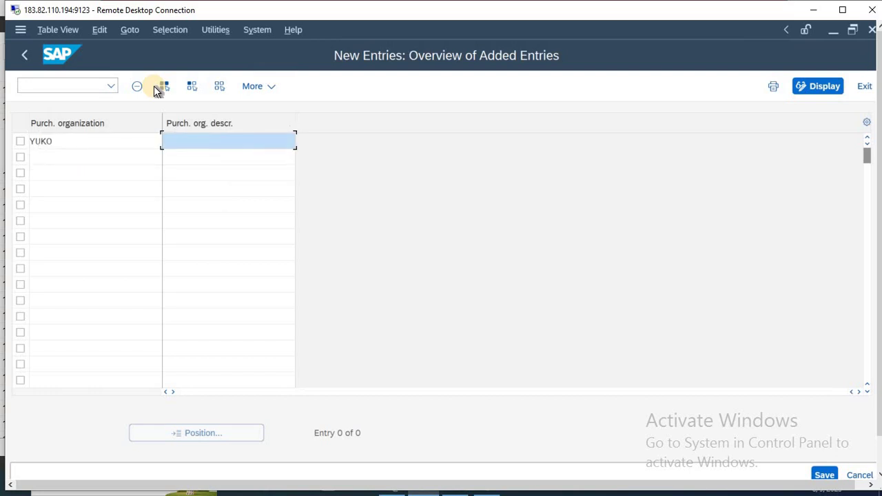
pyautogui.write('PURCH ORG FOR MA')
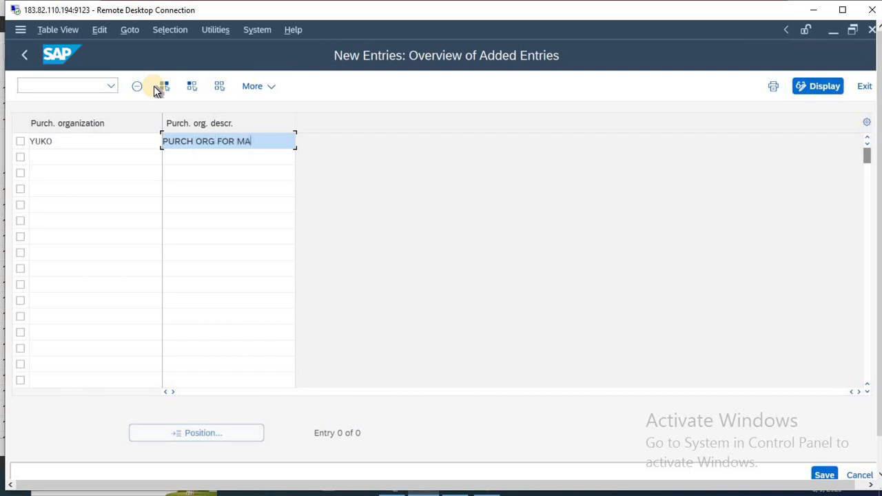
pyautogui.write('TERI')
pyautogui.press('BackSpace')
pyautogui.write('L')
# - Save the YUKO purchasing organization under the proposed customizing request and return to the overview
pyautogui.click(823, 477)
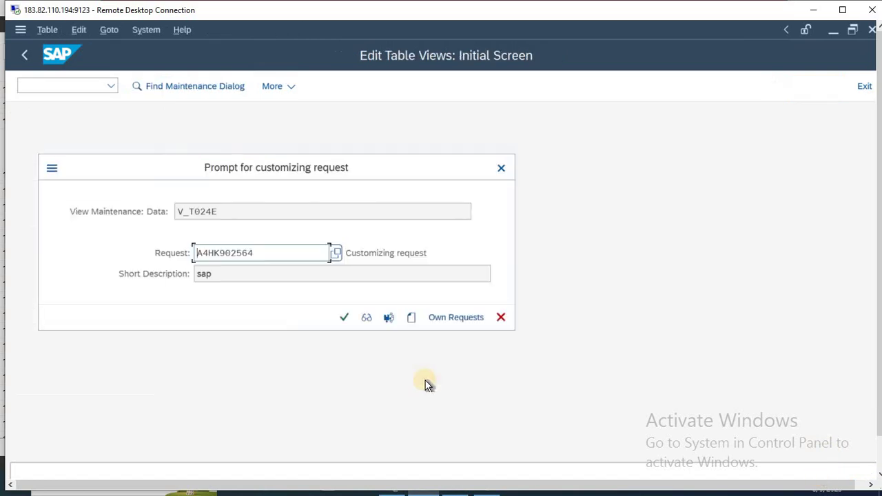
pyautogui.click(345, 319)
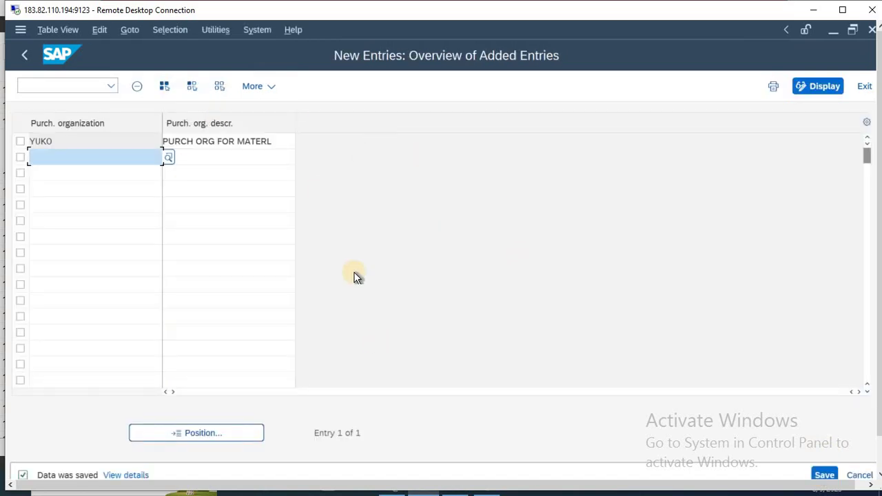
pyautogui.press('F3')
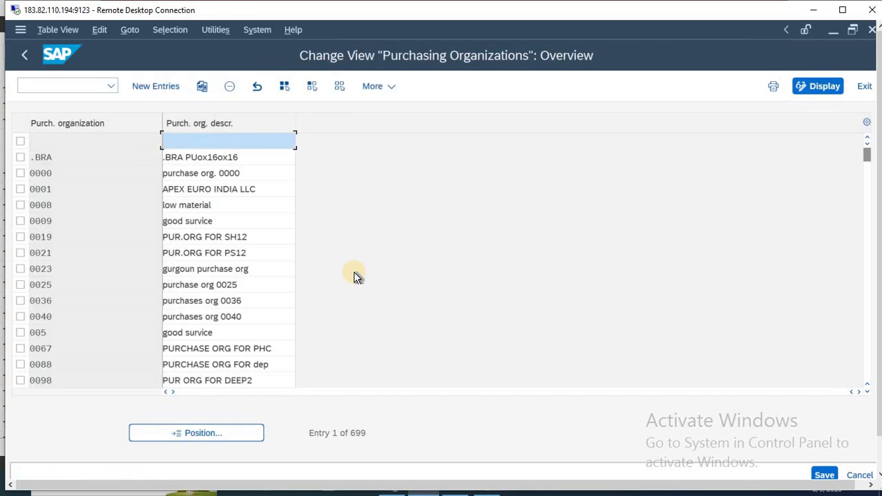
# - Check the description of purchasing organization 02NO in the overview, then go back to the Excel notes
pyautogui.scroll(-1, 227, 283)
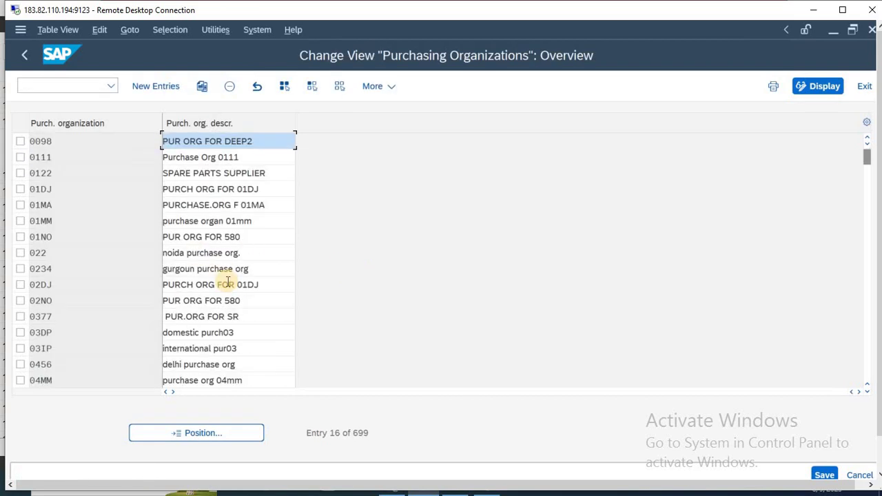
pyautogui.moveTo(242, 300); pyautogui.dragTo(164, 300)
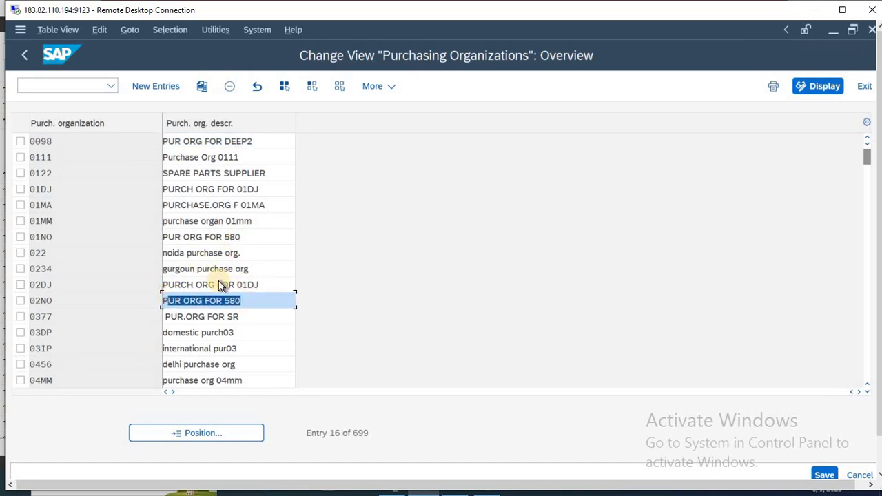
pyautogui.press('F3')
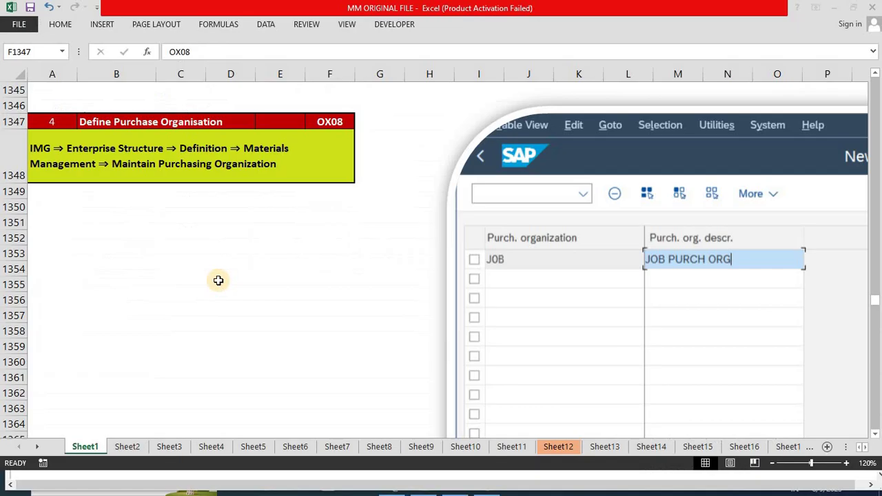
# - Go through the Excel notes from the Define Purchase Organisation section down to ASSIGN COMPNY TO COMPANY CODE
pyautogui.press('Down')
pyautogui.press('Down')
pyautogui.press('Down')
pyautogui.press('Down')
pyautogui.press('Down')
pyautogui.press('Down')
pyautogui.press('Down')
pyautogui.press('Down')
pyautogui.press('Down')
pyautogui.press('Down')
pyautogui.press('Down')
pyautogui.press('Down')
pyautogui.press('Down')
pyautogui.press('Down')
pyautogui.press('Down')
pyautogui.press('Down')
pyautogui.press('Down')
pyautogui.press('Down')
pyautogui.press('Down')
pyautogui.press('Down')
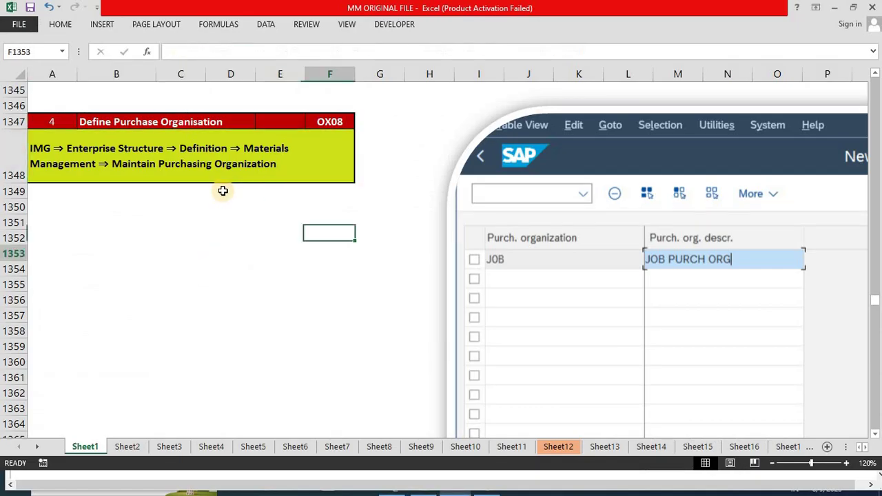
pyautogui.press('Down')
pyautogui.press('Down')
pyautogui.press('Down')
pyautogui.press('Down')
pyautogui.press('Down')
pyautogui.press('Down')
pyautogui.press('Down')
pyautogui.press('Down')
pyautogui.press('Down')
pyautogui.press('Down')
pyautogui.press('Down')
pyautogui.press('Down')
pyautogui.press('Down')
pyautogui.press('Down')
pyautogui.press('Down')
pyautogui.press('Down')
pyautogui.press('Down')
pyautogui.press('Down')
pyautogui.press('Down')
pyautogui.press('Down')
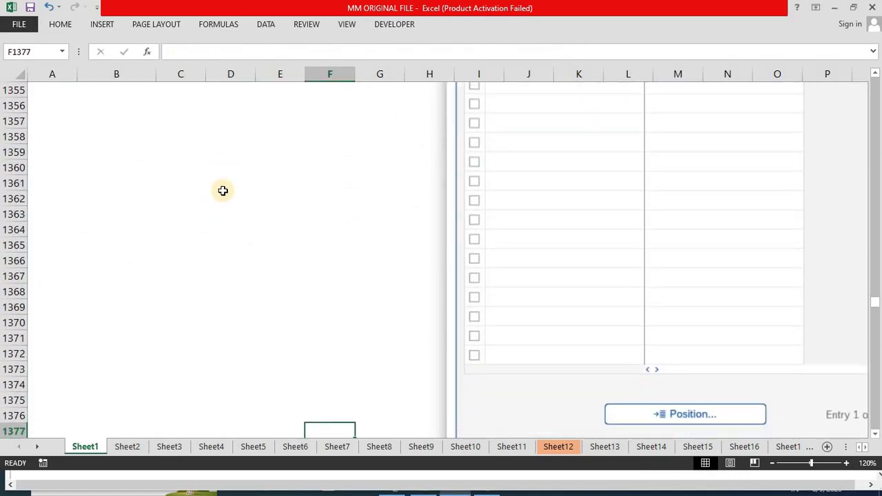
pyautogui.press('Down')
pyautogui.press('Down')
pyautogui.press('Down')
pyautogui.press('Down')
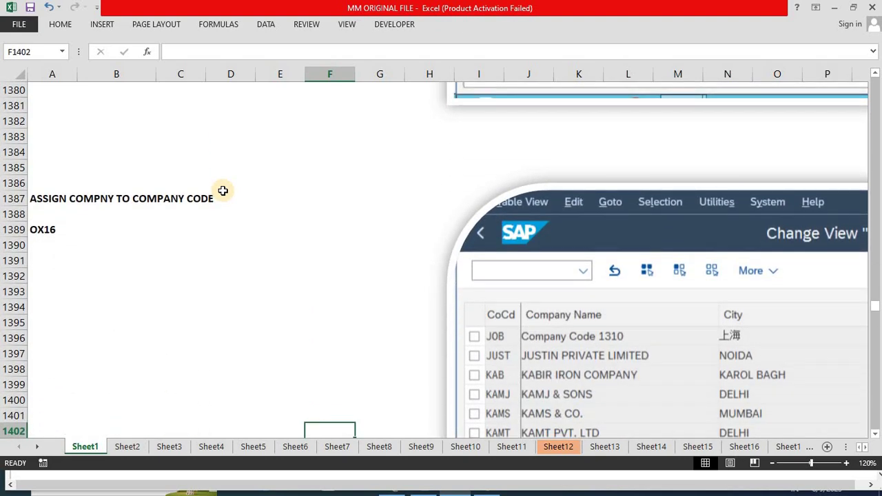
# - Examine the company-to-company-code assignment notes and select the cell holding transaction code OX16
pyautogui.click(137, 266)
pyautogui.press('Left')
pyautogui.press('Up')
pyautogui.press('Up')
pyautogui.press('Up')
pyautogui.press('Up')
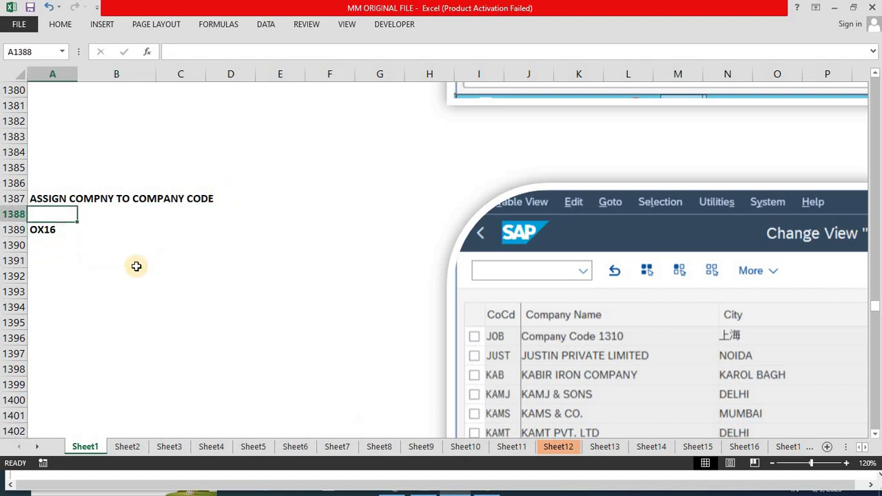
pyautogui.press('Right')
pyautogui.press('Right')
pyautogui.press('Left')
pyautogui.press('Left')
pyautogui.press('Down')
pyautogui.press('Down')
pyautogui.press('Down')
pyautogui.press('Down')
pyautogui.press('Down')
pyautogui.press('Down')
pyautogui.press('Down')
pyautogui.press('Down')
pyautogui.press('Down')
pyautogui.press('Down')
pyautogui.press('Down')
pyautogui.press('Down')
pyautogui.press('Down')
pyautogui.press('Down')
pyautogui.press('Down')
pyautogui.press('Down')
pyautogui.press('Down')
pyautogui.press('Down')
pyautogui.press('Down')
pyautogui.press('Down')
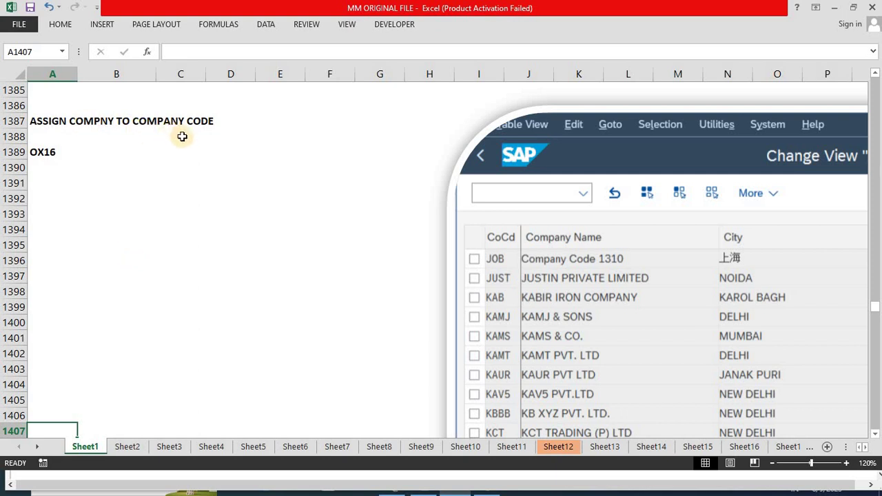
pyautogui.click(187, 165)
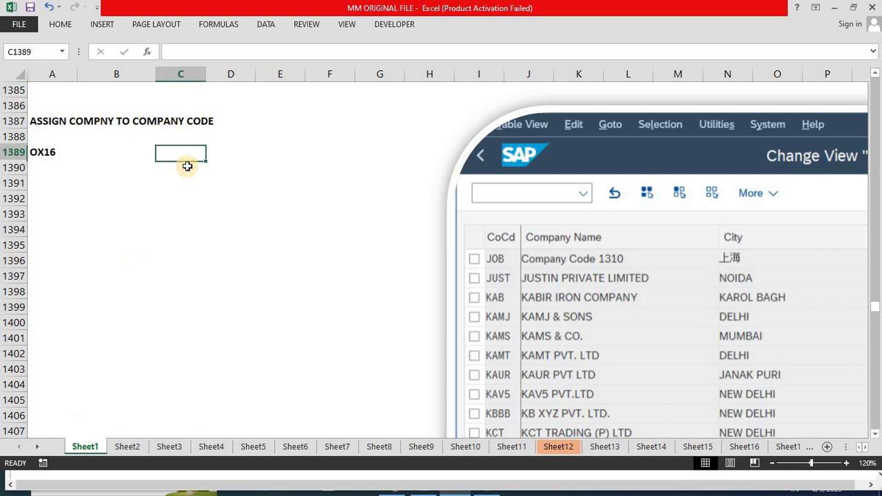
pyautogui.press('Left')
pyautogui.press('Left')
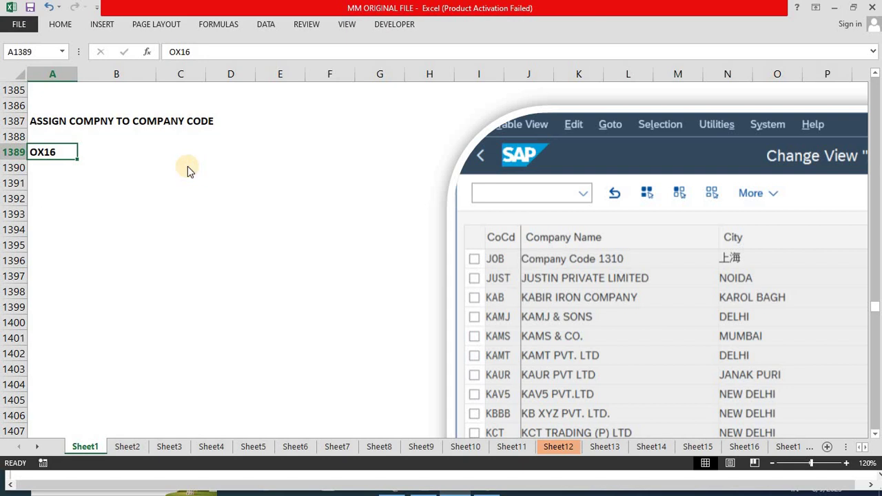
# - Switch to the SAP session and start transaction OX16, checking the code against the Excel notes
pyautogui.hotkey('alt', 'Tab')
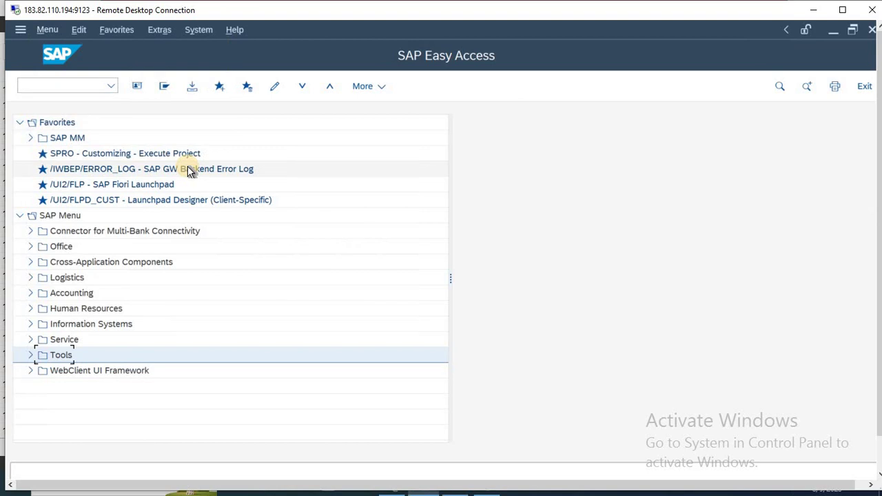
pyautogui.click(78, 84)
pyautogui.write('OX16')
pyautogui.hotkey('alt', 'Tab')
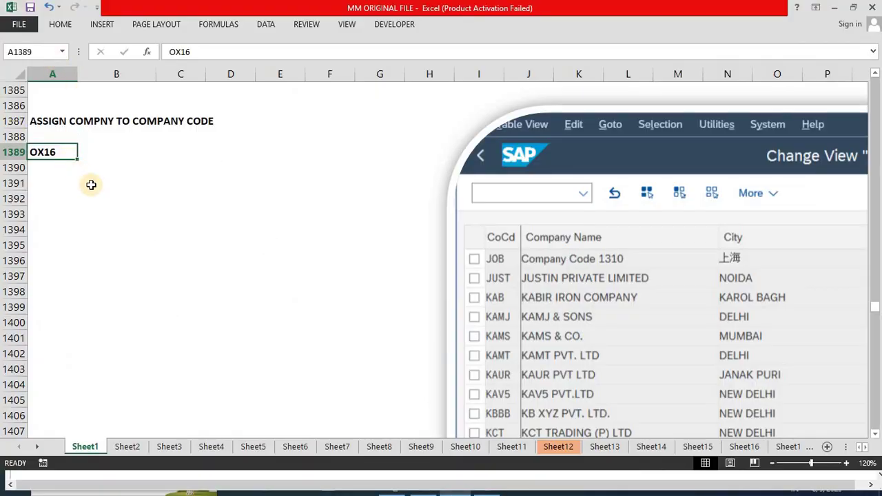
pyautogui.hotkey('alt', 'Tab')
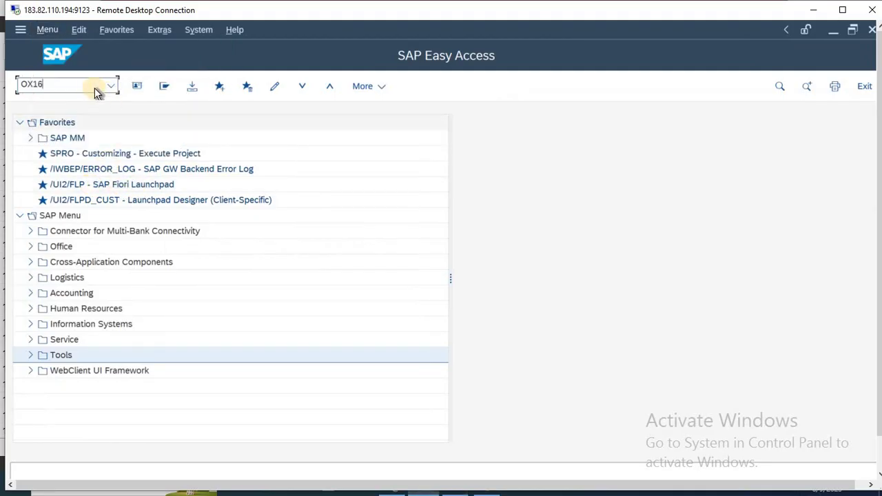
pyautogui.press('Return')
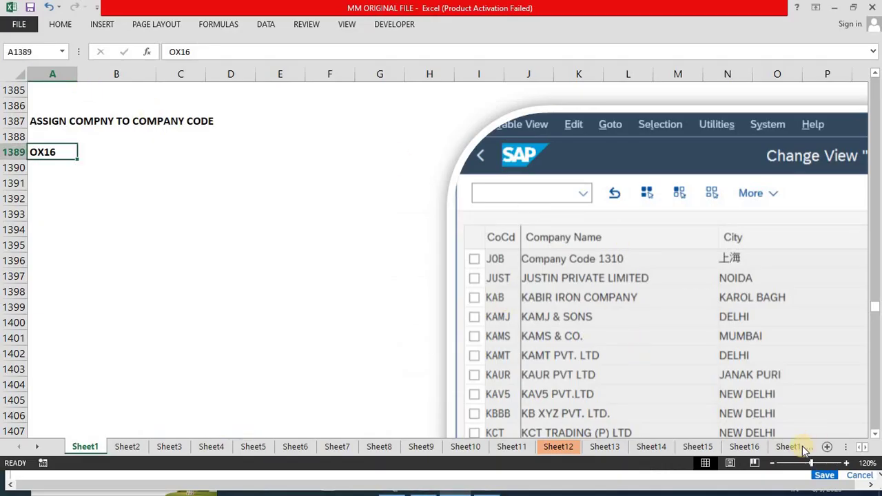
# - Reduce the Excel notes to 100% zoom and study the example screenshot of companies assigned to company codes
pyautogui.click(773, 463)
pyautogui.click(773, 464)
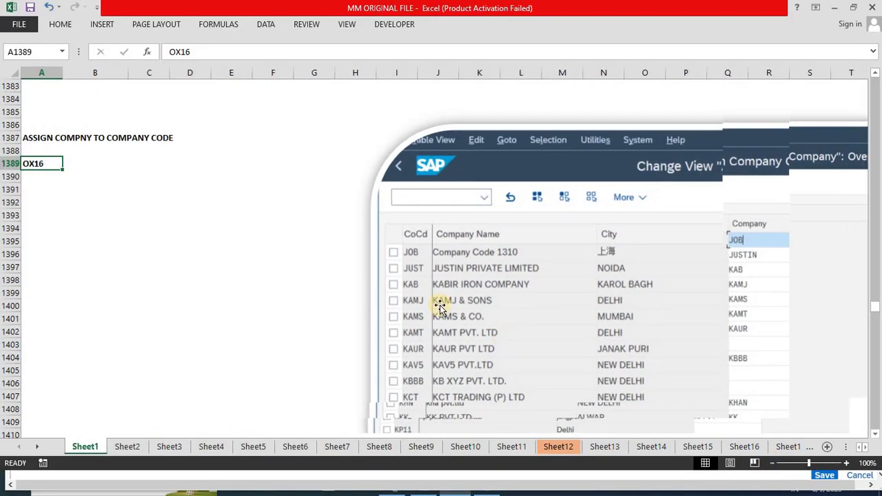
pyautogui.click(320, 252)
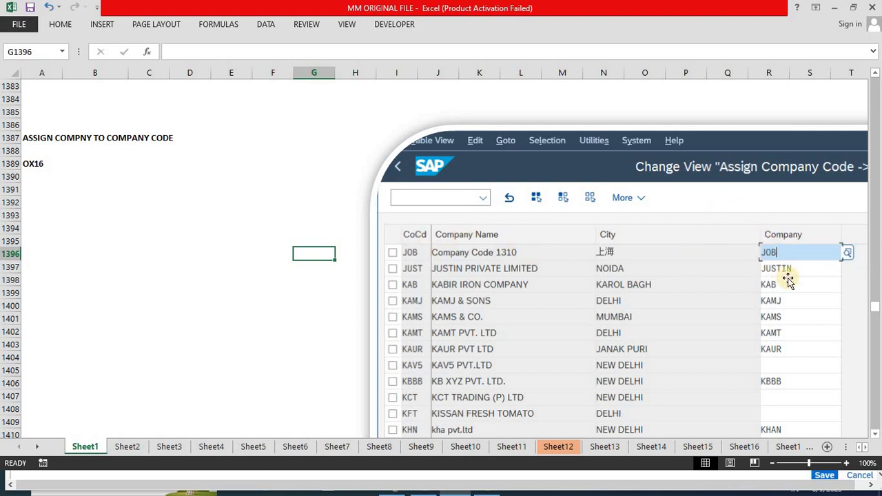
pyautogui.click(360, 329)
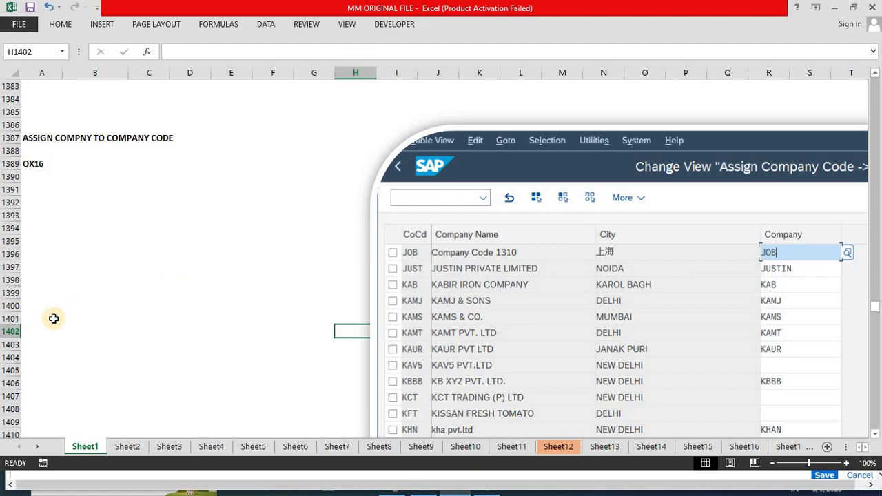
# - Return to SAP, position the assignment list at company code YUKO and check its code, name and city
pyautogui.hotkey('alt', 'Tab')
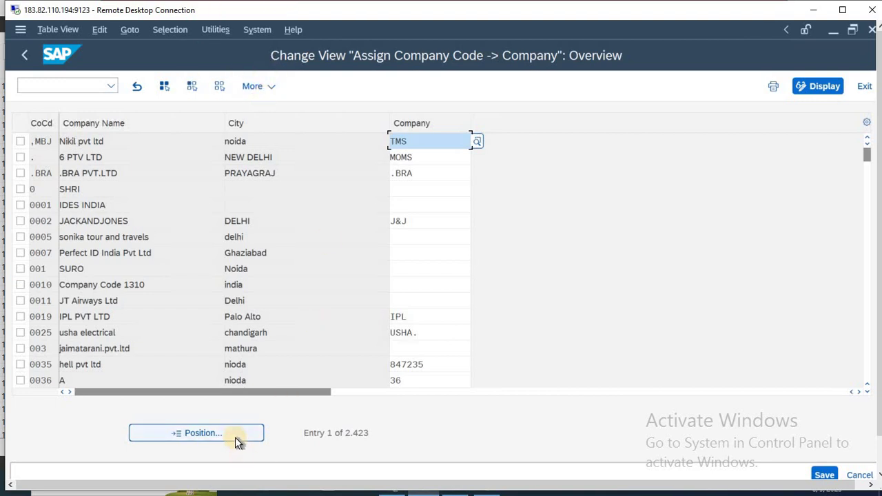
pyautogui.click(207, 433)
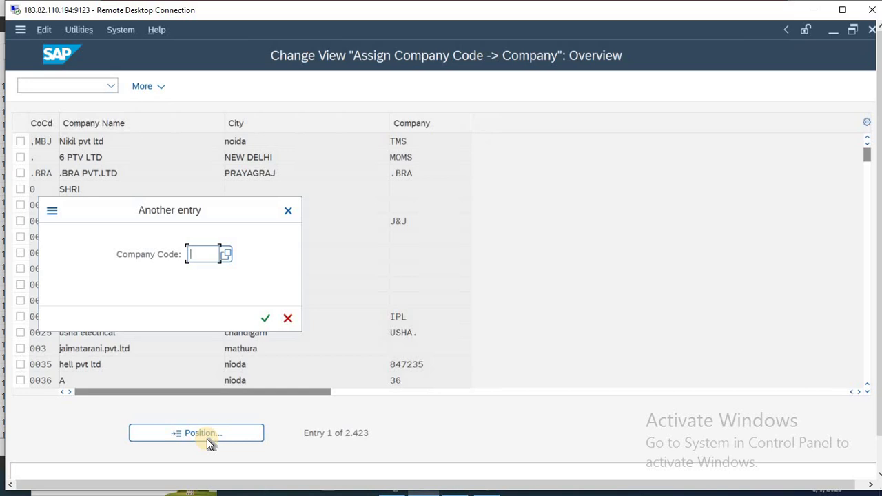
pyautogui.write('YUKO')
pyautogui.press('Return')
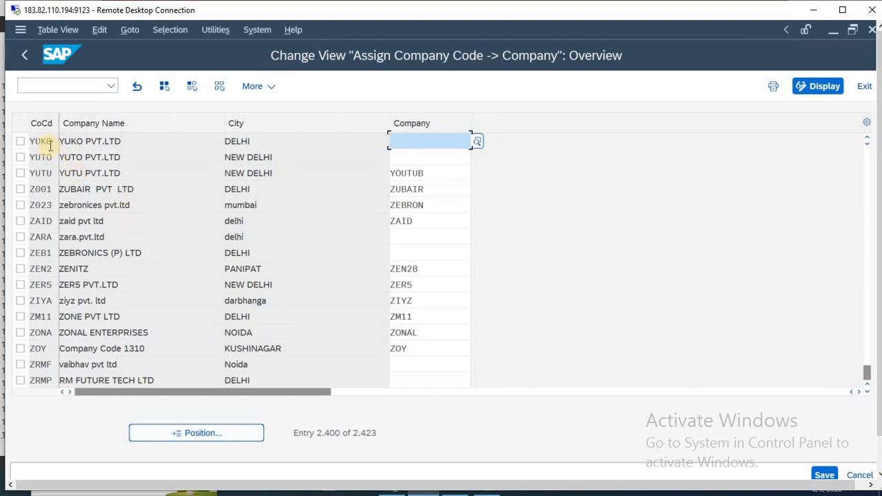
pyautogui.moveTo(50, 143); pyautogui.dragTo(6, 136)
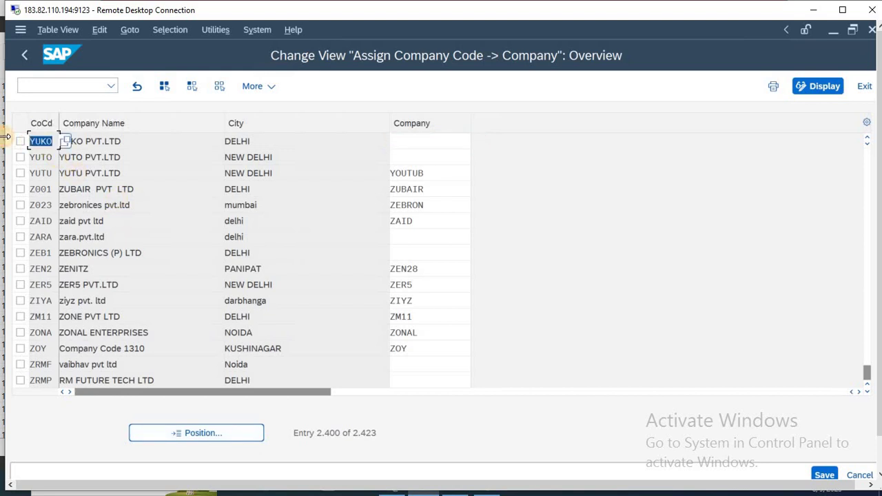
pyautogui.moveTo(121, 141); pyautogui.dragTo(60, 141)
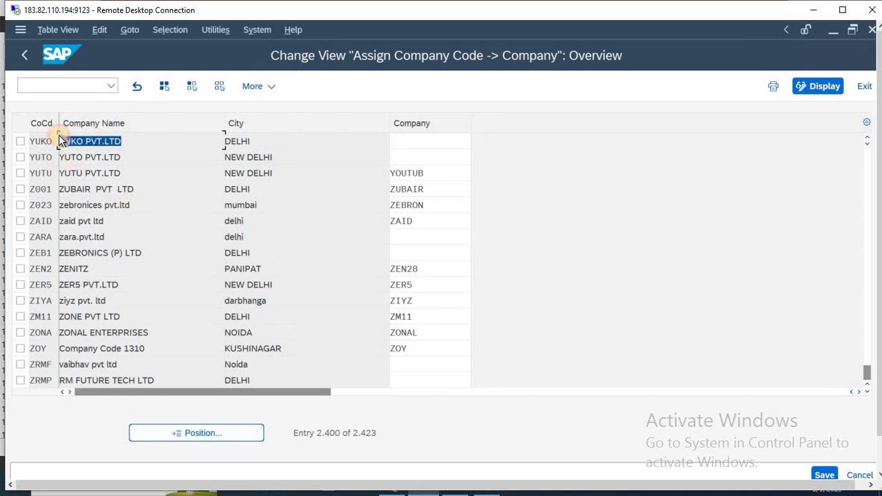
pyautogui.moveTo(262, 139); pyautogui.dragTo(175, 140)
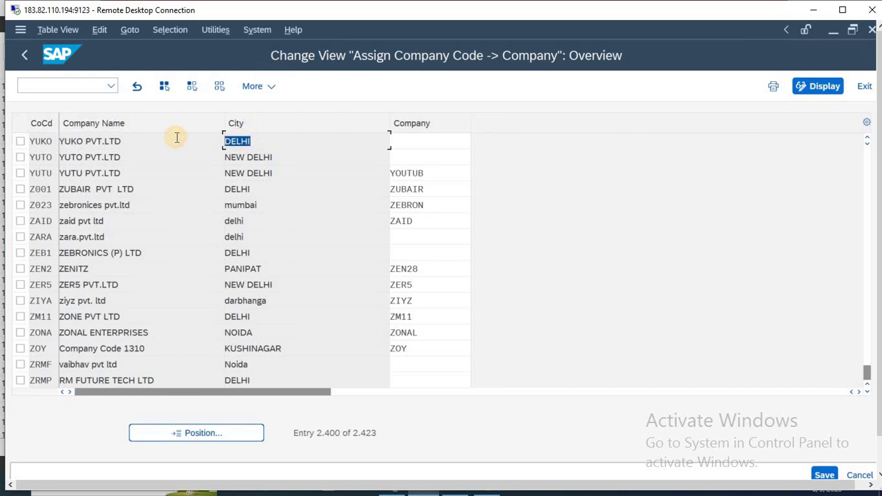
# - Try to assign company YUKO to company code YUKO
pyautogui.click(431, 143)
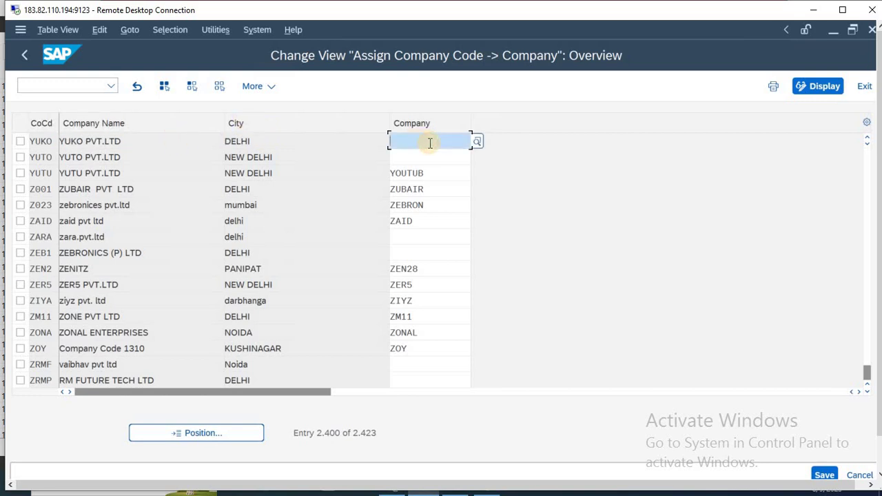
pyautogui.write('YUK')
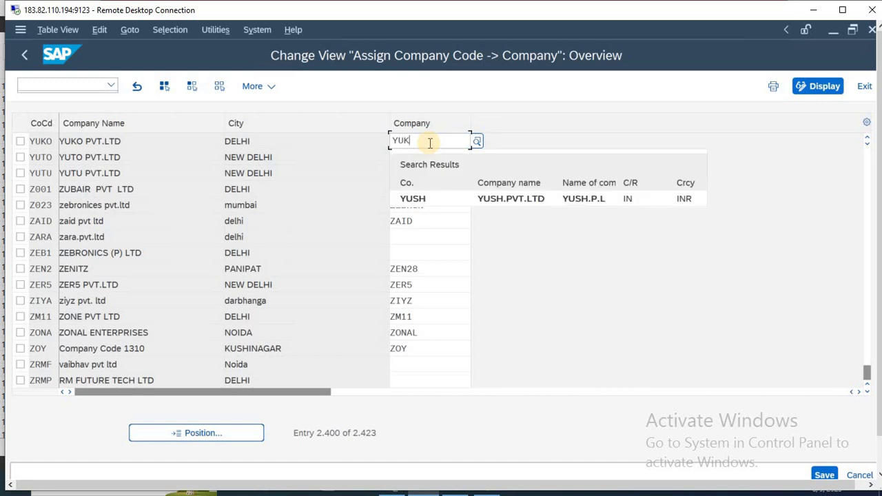
pyautogui.press('BackSpace')
pyautogui.press('BackSpace')
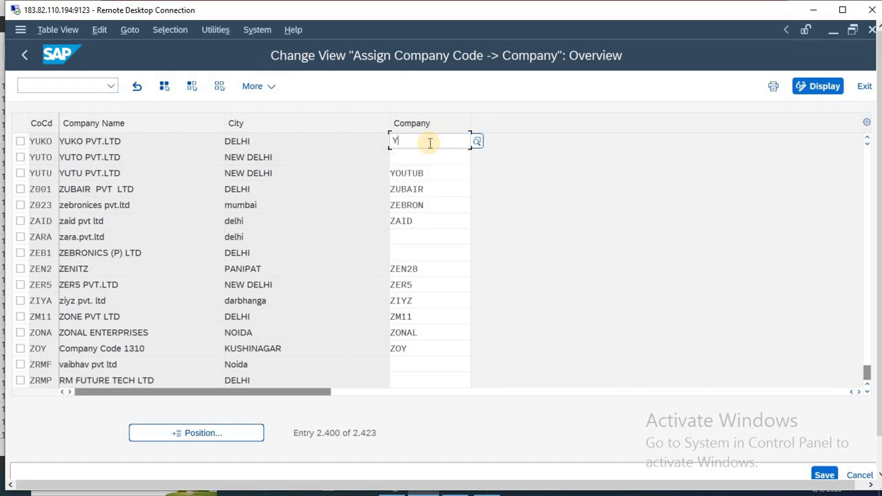
pyautogui.write('UKO')
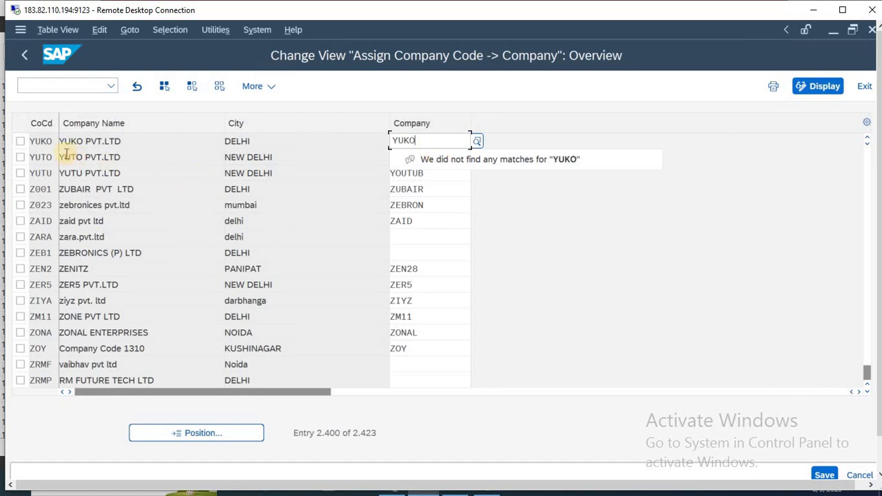
pyautogui.doubleClick(51, 141)
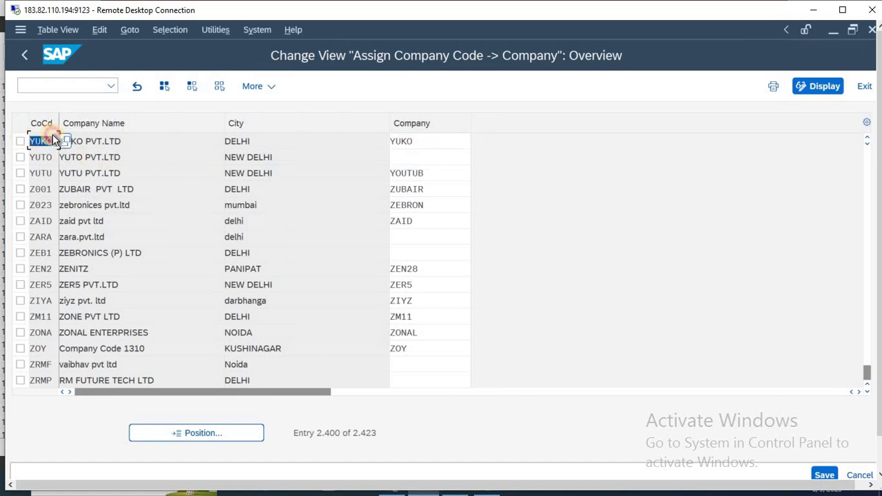
pyautogui.doubleClick(431, 141)
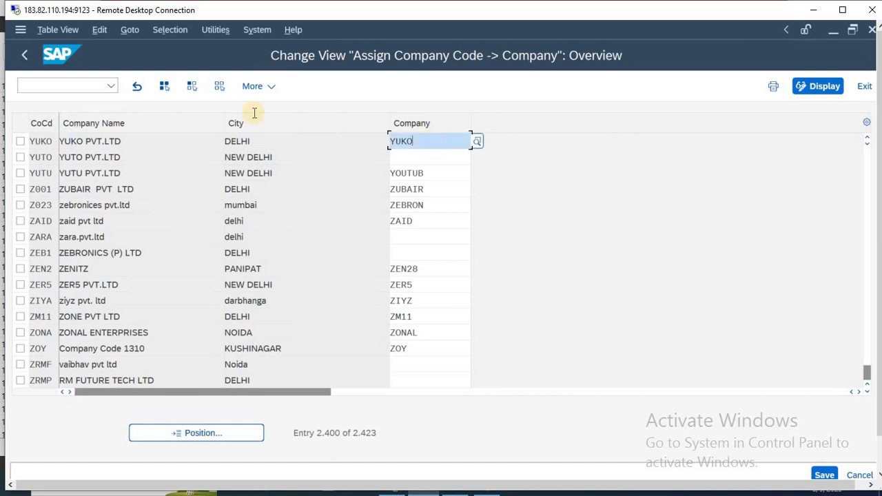
# - Leave the assignment view without saving and start a new company entry in transaction OX15
pyautogui.click(82, 83)
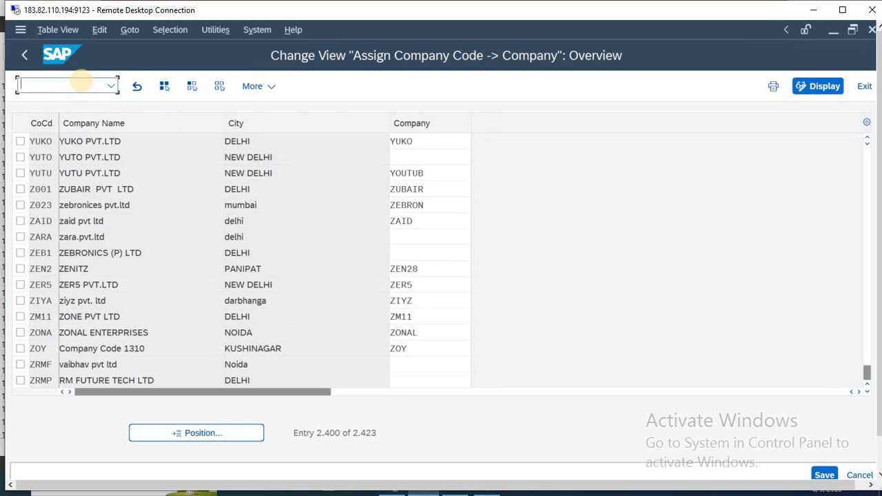
pyautogui.write('/n')
pyautogui.press('Return')
pyautogui.click(69, 85)
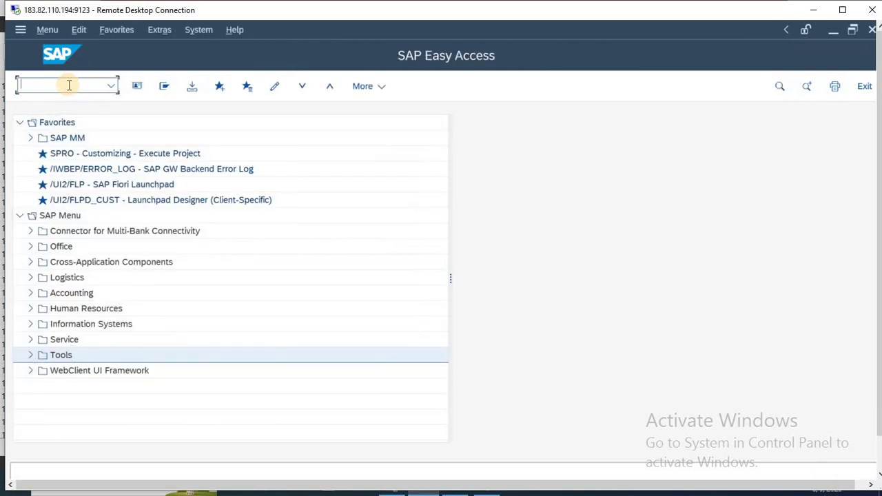
pyautogui.write('OX15')
pyautogui.press('Return')
pyautogui.click(177, 88)
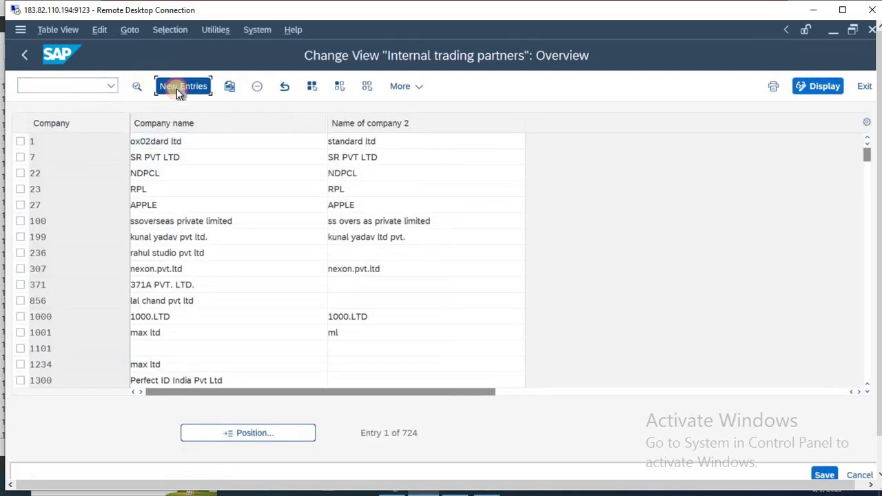
# - Enter company YUKO with YUKO PVT.LTD as both the company name and the second company name
pyautogui.write('YUKO')
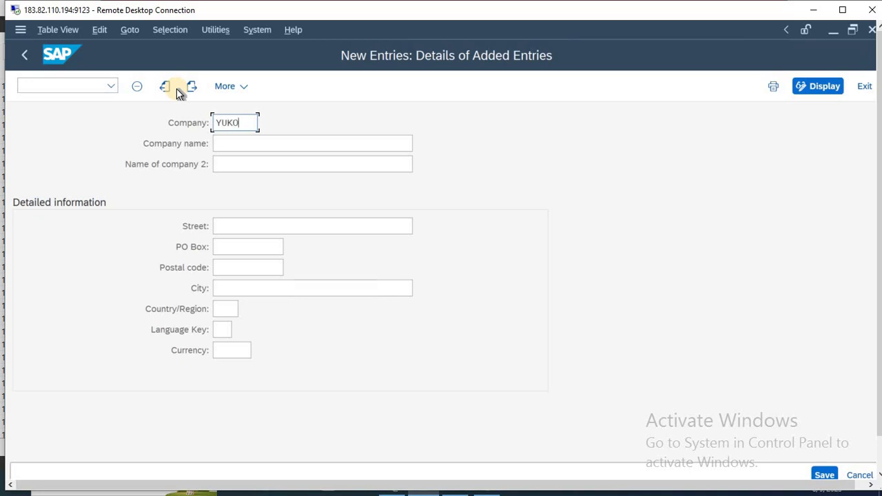
pyautogui.press('Tab')
pyautogui.write('YIK')
pyautogui.press('BackSpace')
pyautogui.press('BackSpace')
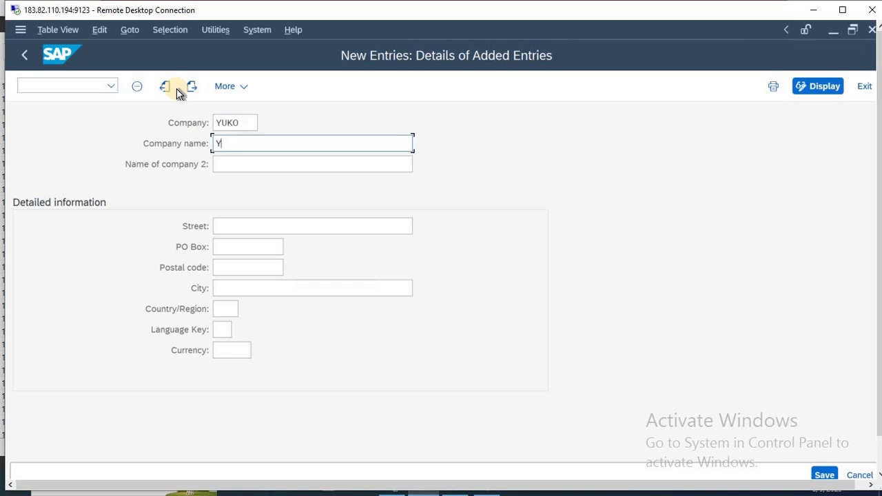
pyautogui.write('UKO PVT.LTD')
pyautogui.hotkey('ctrl', 'a')
pyautogui.hotkey('ctrl', 'c')
pyautogui.press('Tab')
pyautogui.hotkey('ctrl', 'v')
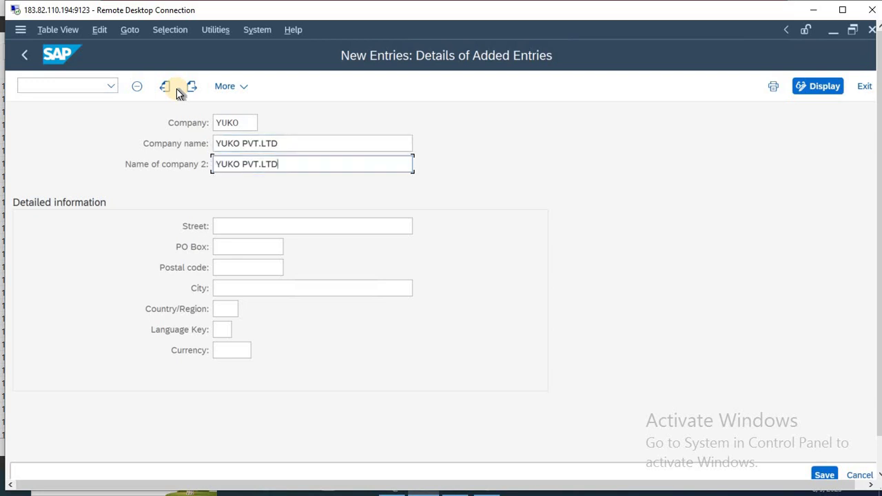
# - Fill in the company's street, PO box and postal code, and enter NEW DELHI as its city
pyautogui.press('Tab')
pyautogui.write('08')
pyautogui.press('Tab')
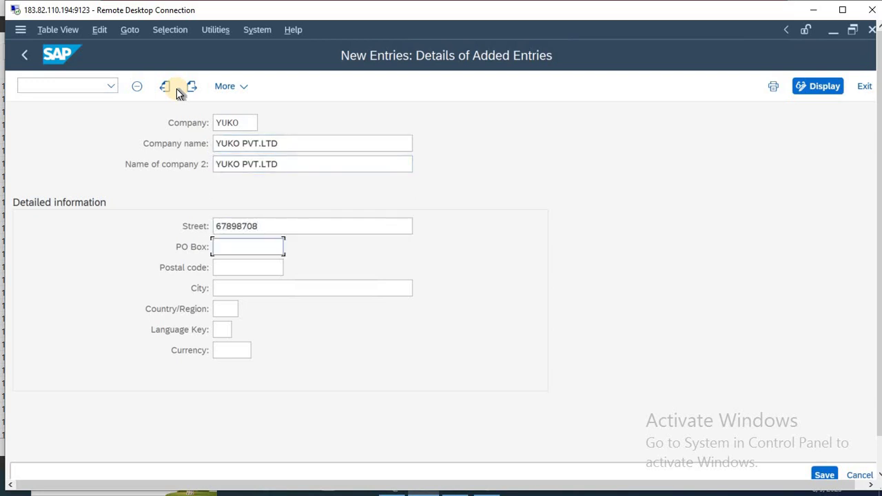
pyautogui.write('DELHI')
pyautogui.press('Tab')
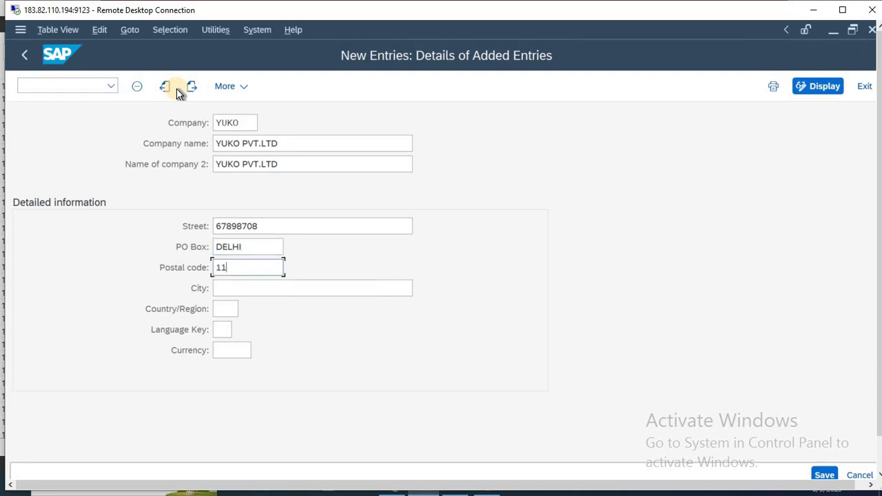
pyautogui.press('Tab')
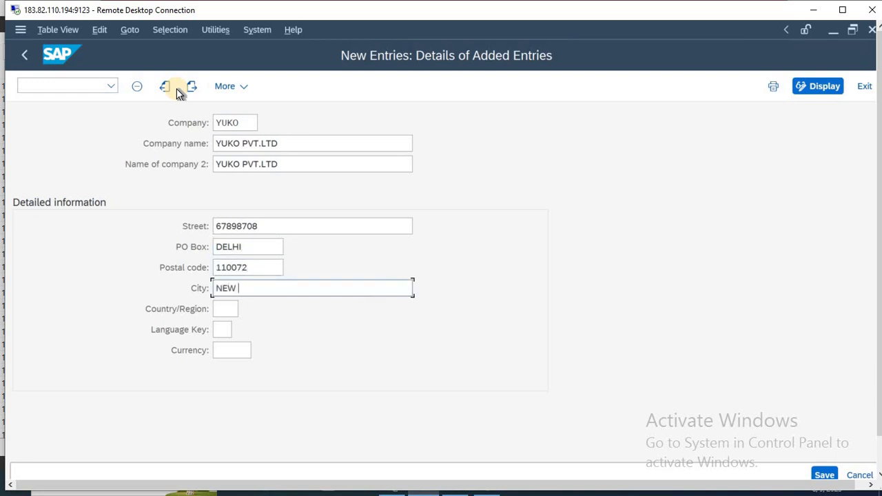
# - Set the company's country to IN, its language key to EN and its currency to INR
pyautogui.press('Tab')
pyautogui.write('IN')
pyautogui.press('Tab')
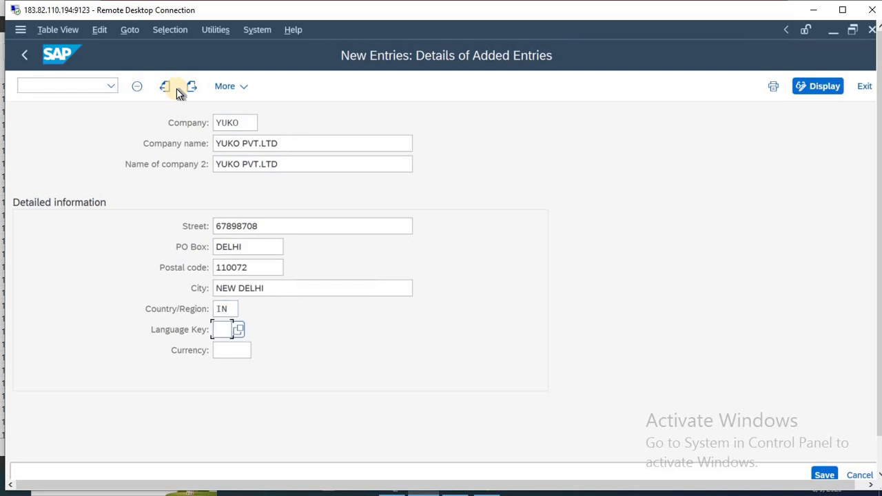
pyautogui.write('EN')
pyautogui.press('Tab')
pyautogui.write('IN')
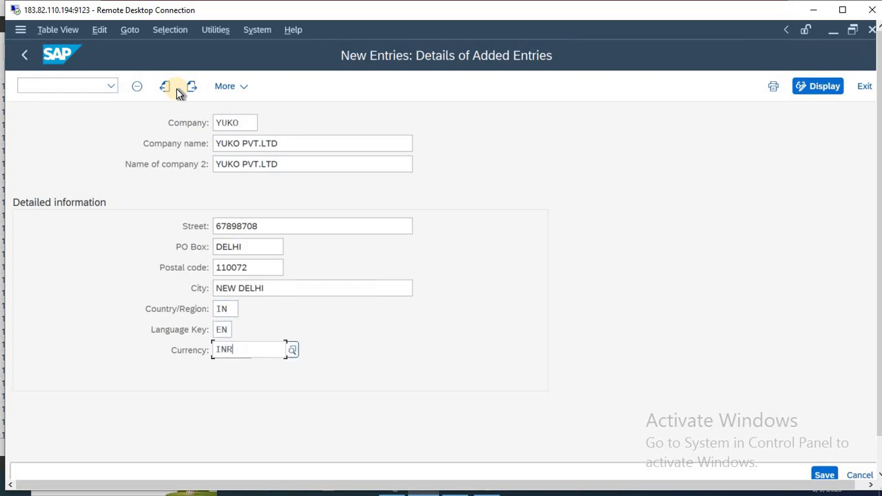
pyautogui.write('R')
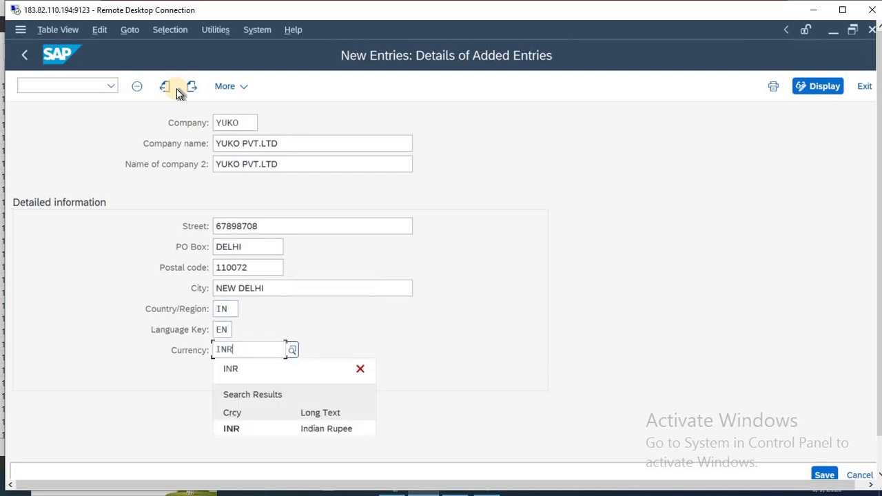
pyautogui.click(267, 428)
# - Save the new company under the proposed customizing request and return to the SAP Easy Access screen
pyautogui.click(834, 475)
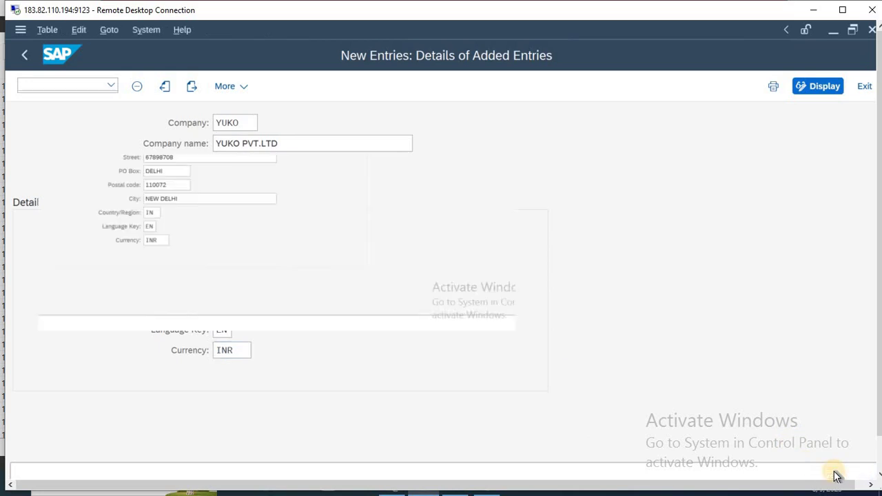
pyautogui.click(343, 317)
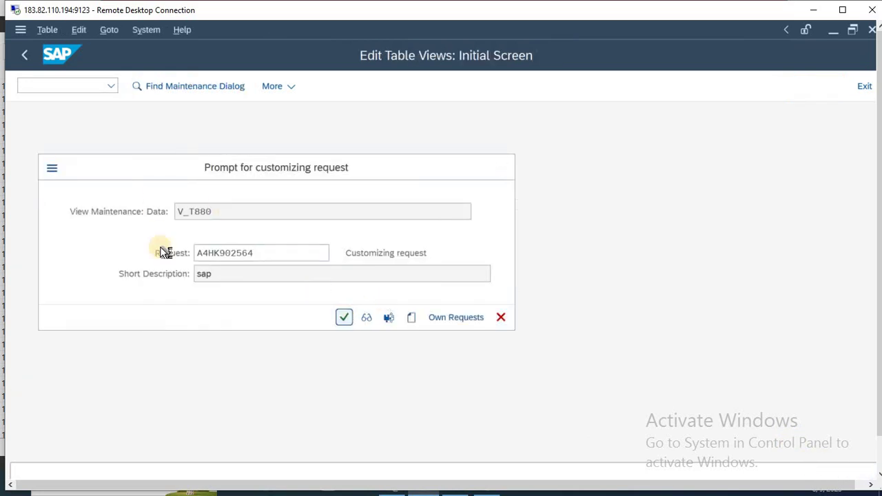
pyautogui.press('F3')
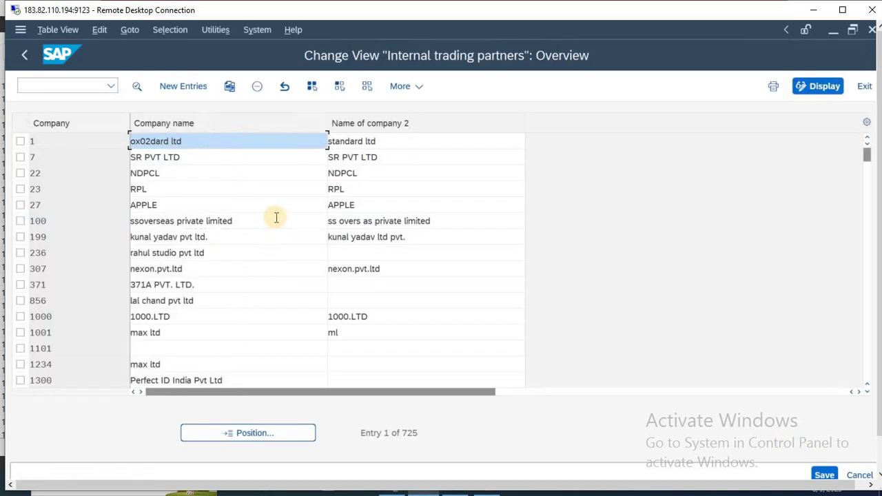
pyautogui.press('F3')
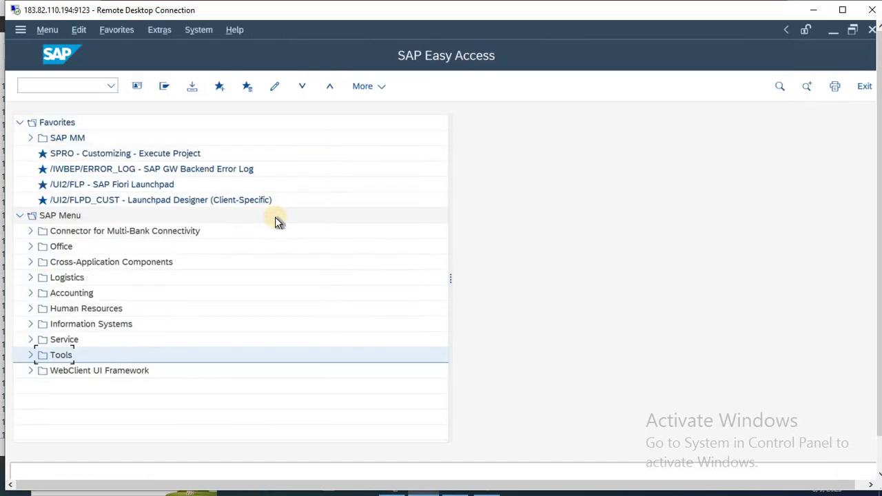
# - Check the company assignment transaction in the Excel notes, then return to SAP and open transaction OX16
pyautogui.hotkey('alt', 'Tab')
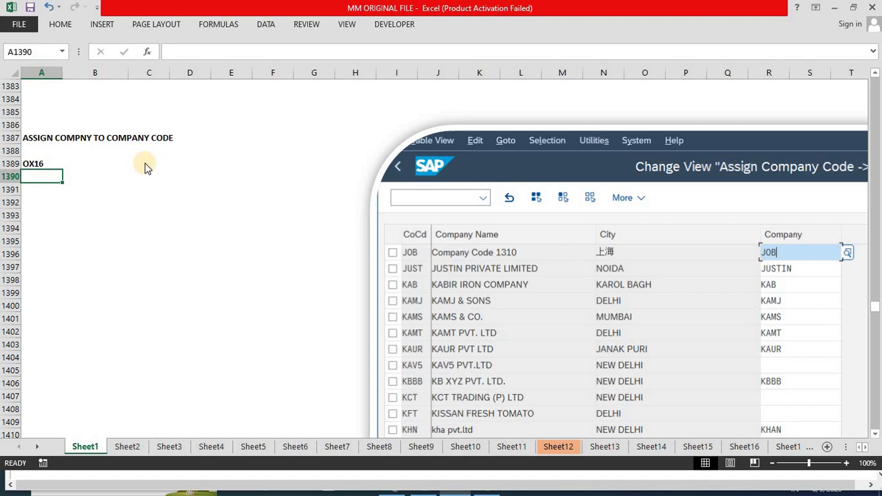
pyautogui.hotkey('alt', 'Tab')
pyautogui.click(49, 83)
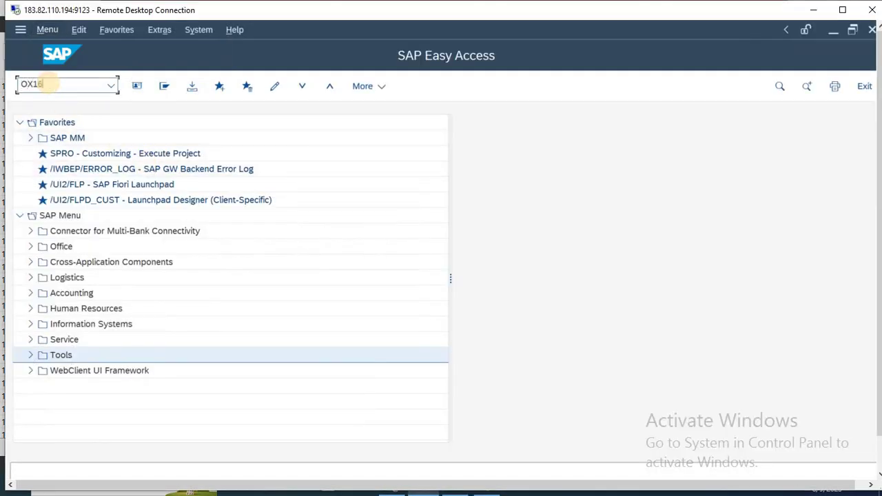
pyautogui.press('Return')
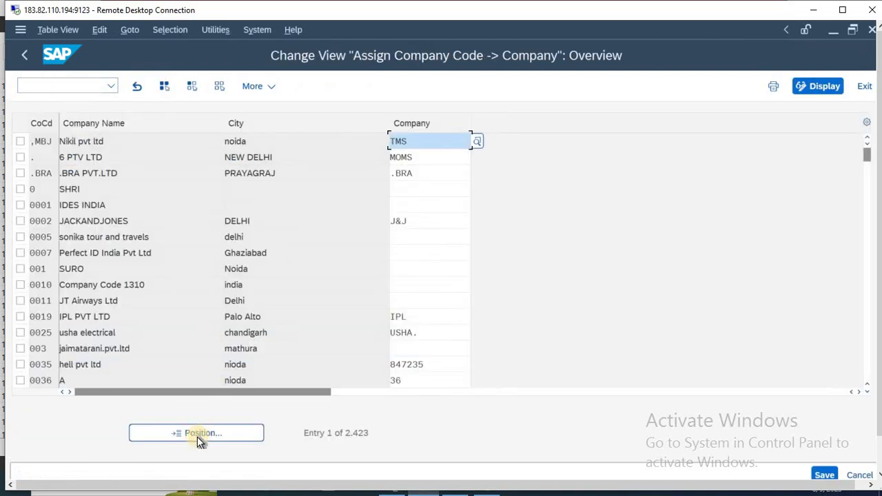
# - Position the company code assignment list at company code YUKO
pyautogui.click(200, 435)
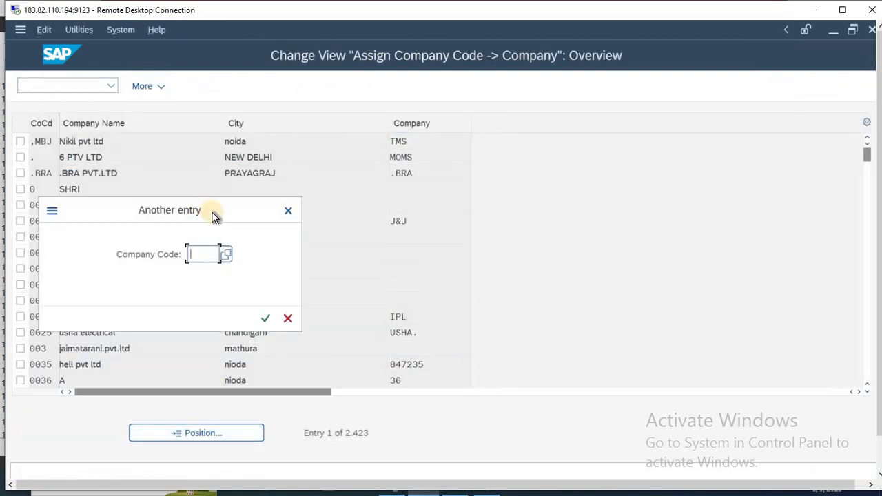
pyautogui.click(288, 210)
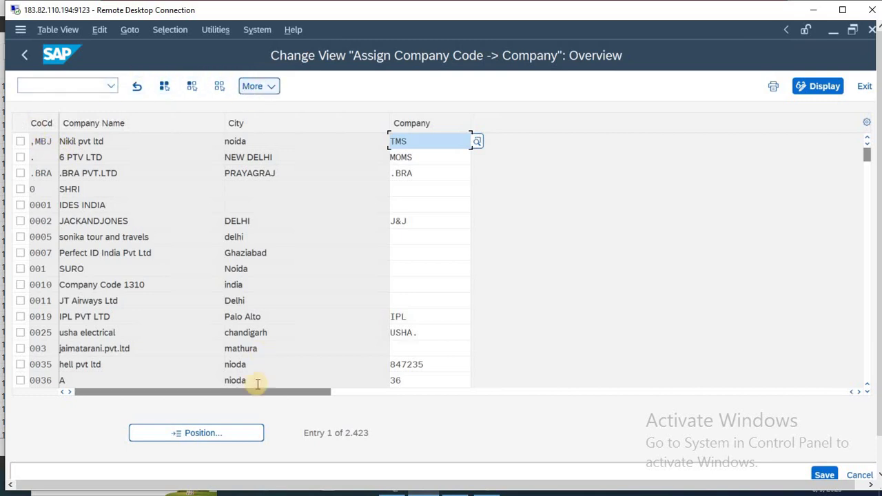
pyautogui.click(207, 432)
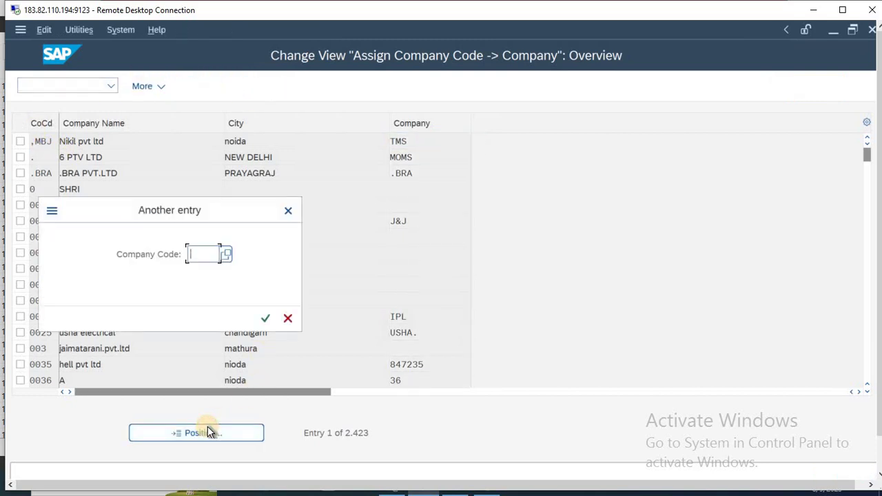
pyautogui.write('YU')
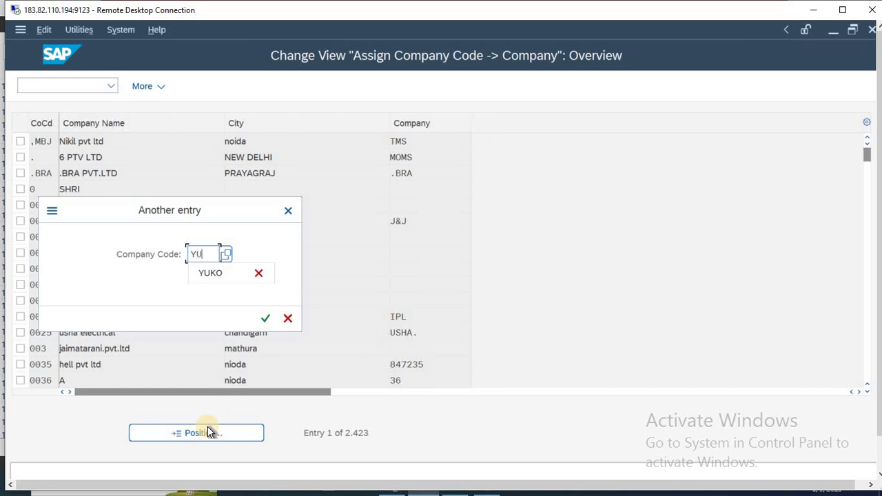
pyautogui.write('KO')
pyautogui.press('Return')
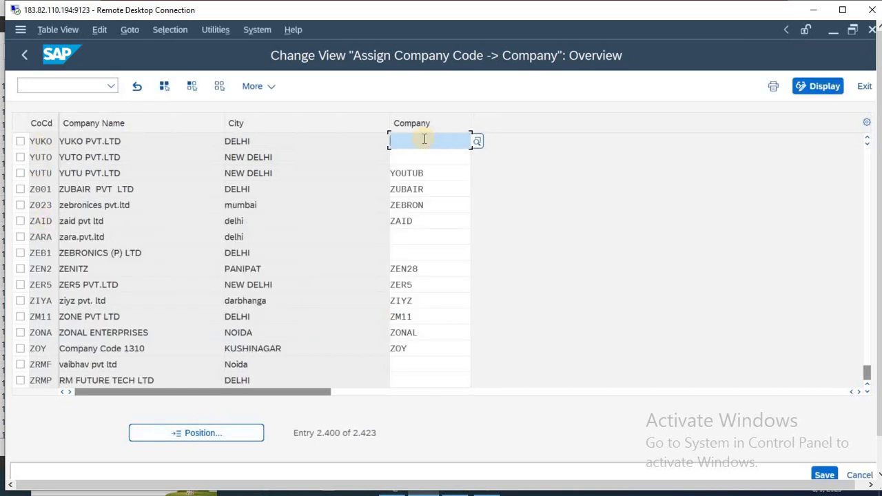
# - Assign company YUKO to company code YUKO and save it under the proposed customizing request
pyautogui.write('YU')
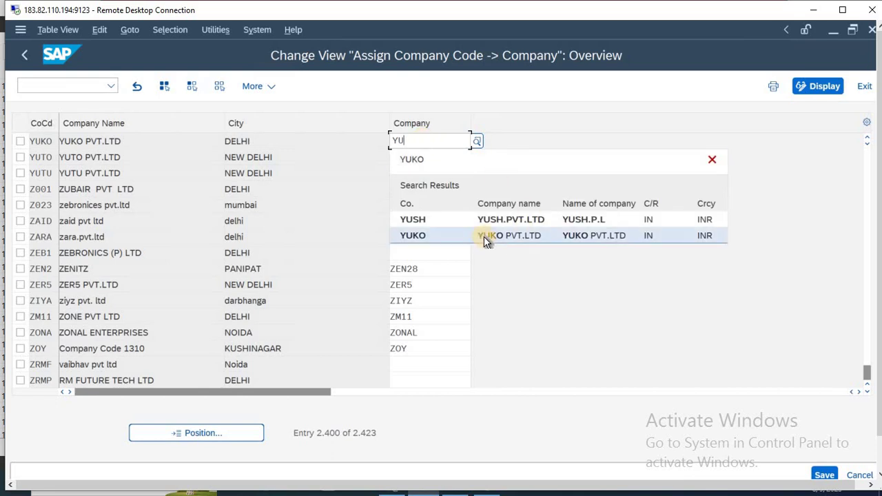
pyautogui.click(523, 236)
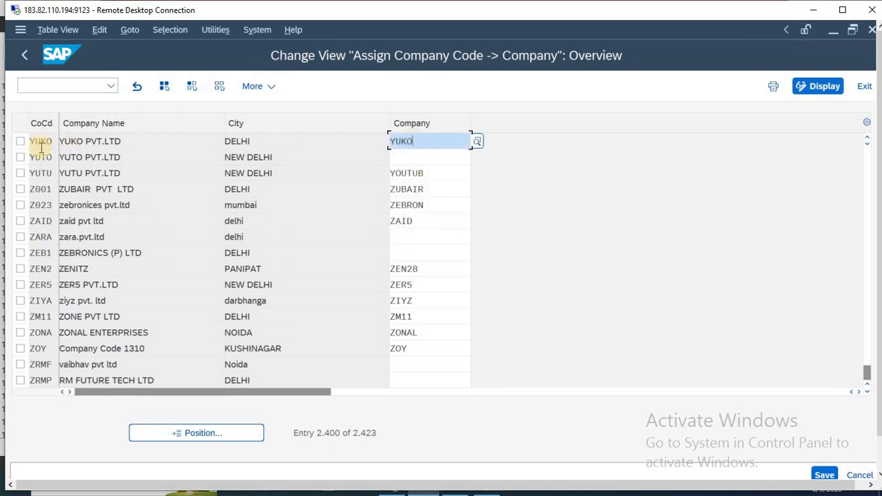
pyautogui.click(826, 477)
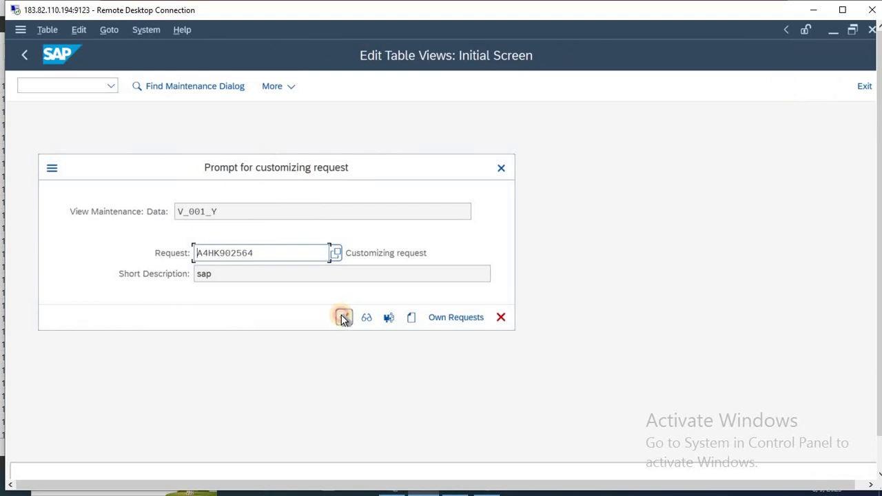
pyautogui.click(343, 317)
# - Switch to the Excel notes and go down to the section on assigning company code to credit control area
pyautogui.hotkey('alt', 'Tab')
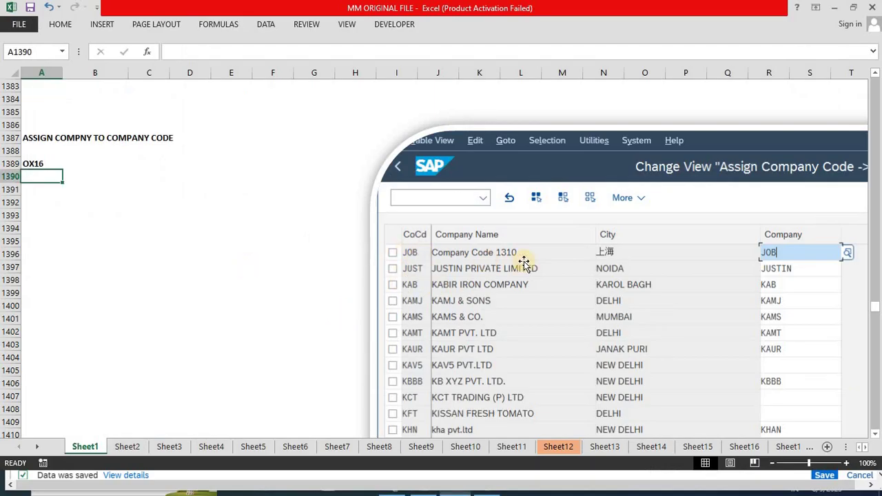
pyautogui.click(126, 262)
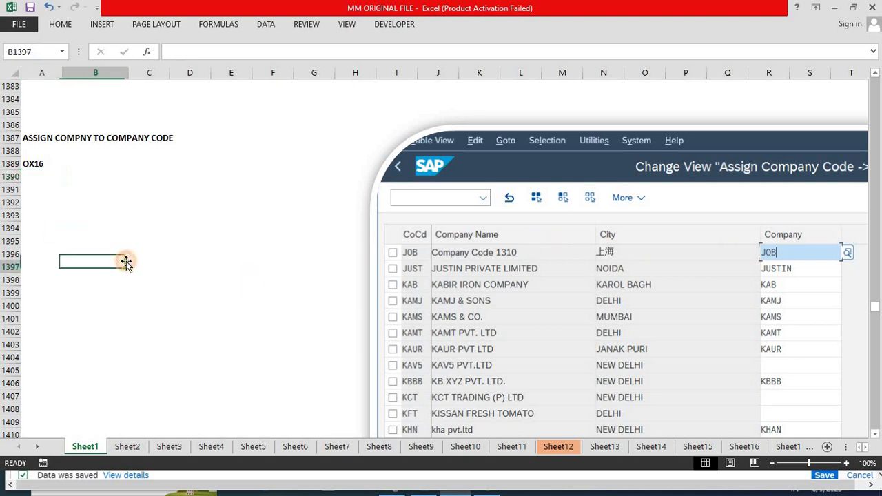
pyautogui.press('Left')
pyautogui.press('Down')
pyautogui.press('Down')
pyautogui.press('Down')
pyautogui.press('Down')
pyautogui.press('Down')
pyautogui.press('Down')
pyautogui.press('Down')
pyautogui.press('Down')
pyautogui.press('Down')
pyautogui.press('Down')
pyautogui.press('Down')
pyautogui.press('Down')
pyautogui.press('Down')
pyautogui.press('Down')
pyautogui.press('Down')
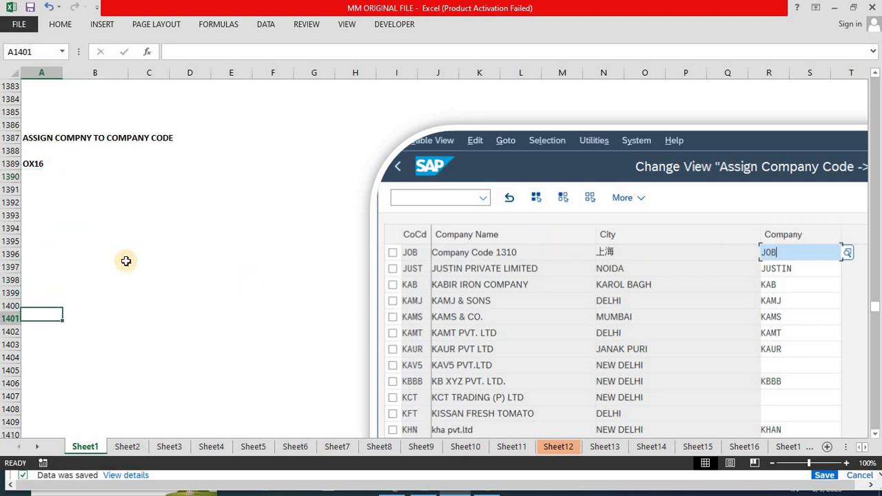
pyautogui.press('Down')
pyautogui.press('Down')
pyautogui.press('Down')
pyautogui.press('Down')
pyautogui.press('Down')
pyautogui.press('Down')
pyautogui.press('Down')
pyautogui.press('Down')
pyautogui.press('Down')
pyautogui.press('Down')
pyautogui.press('Down')
pyautogui.press('Down')
pyautogui.press('Down')
pyautogui.press('Down')
pyautogui.press('Down')
pyautogui.press('Down')
pyautogui.press('Down')
pyautogui.press('Down')
pyautogui.press('Down')
pyautogui.press('Down')
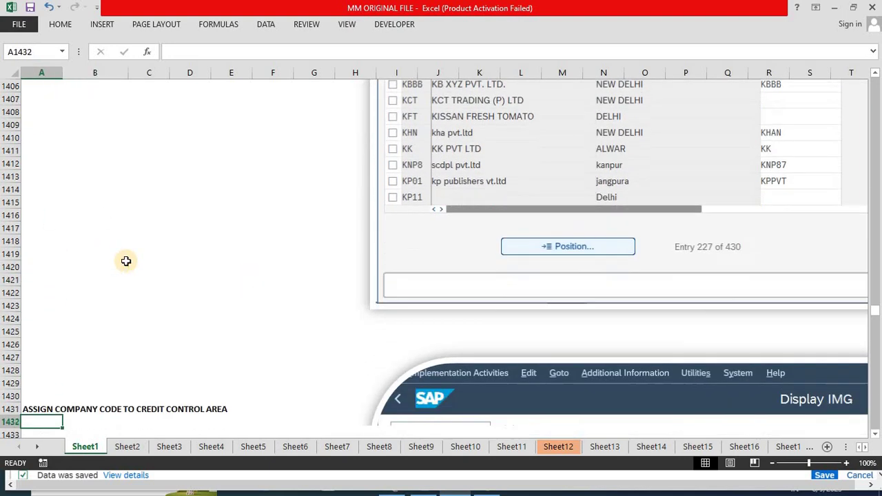
pyautogui.press('Down')
pyautogui.press('Down')
pyautogui.press('Down')
pyautogui.press('Down')
pyautogui.press('Down')
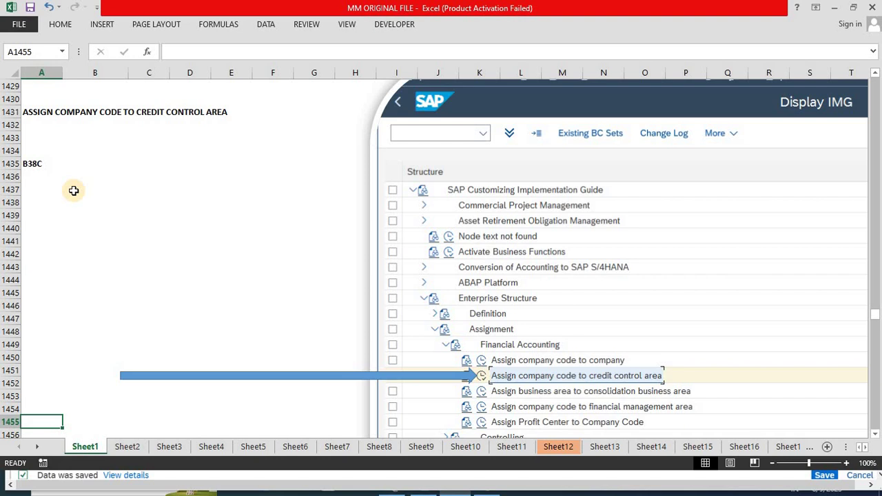
# - Examine the section's heading, transaction code and customizing path for assigning the company code to a credit control area
pyautogui.click(84, 122)
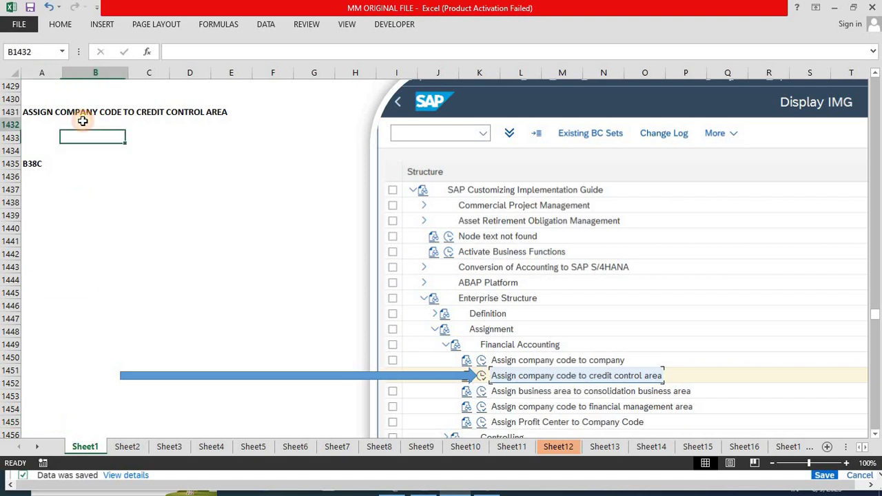
pyautogui.click(35, 112)
pyautogui.click(112, 134)
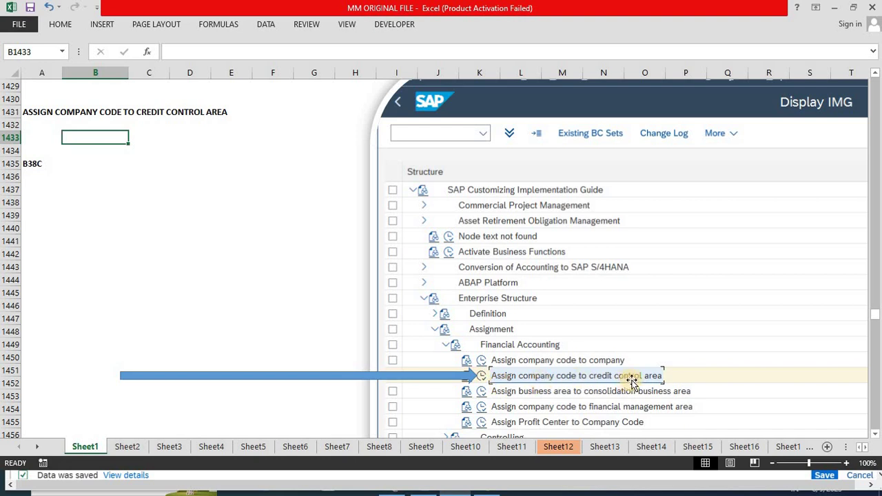
pyautogui.click(234, 304)
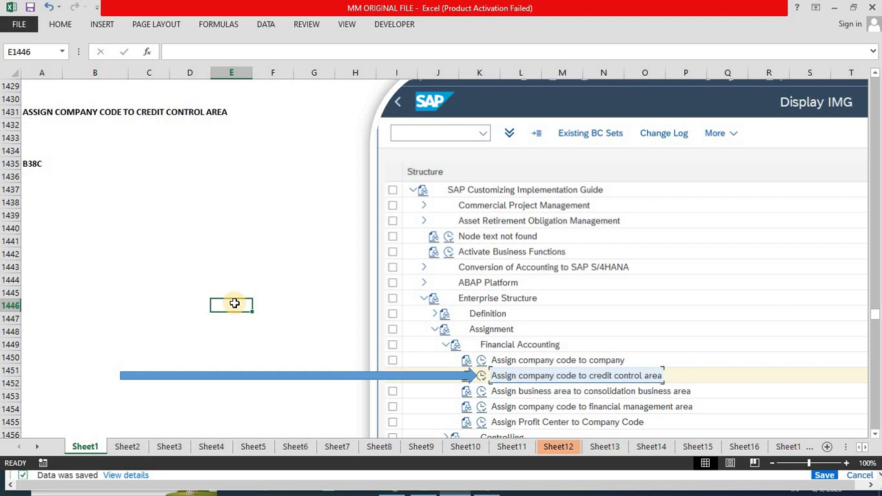
pyautogui.click(32, 165)
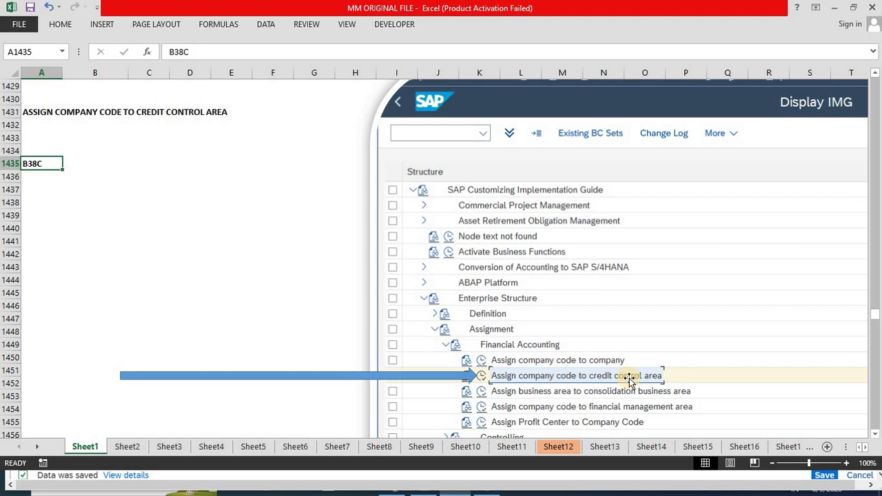
pyautogui.click(305, 291)
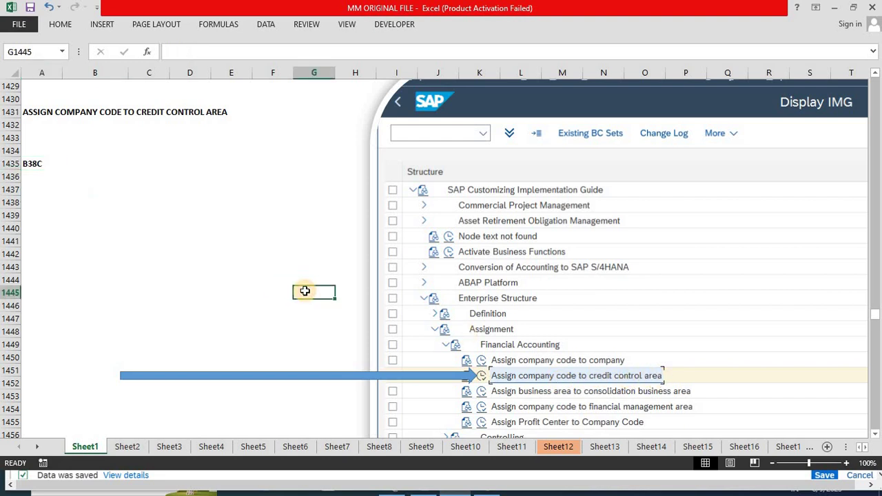
# - Return to SAP, leave the assignment view for the Easy Access screen, and recheck the customizing path in the Excel notes
pyautogui.hotkey('alt', 'Tab')
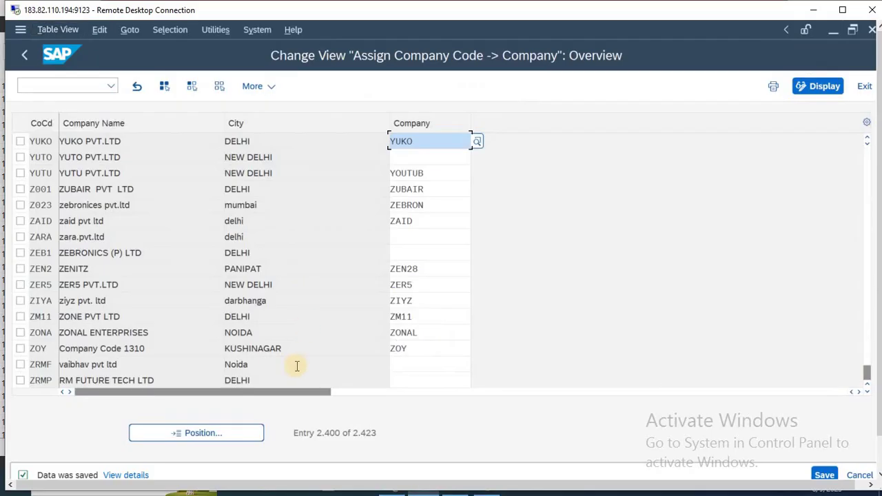
pyautogui.press('F3')
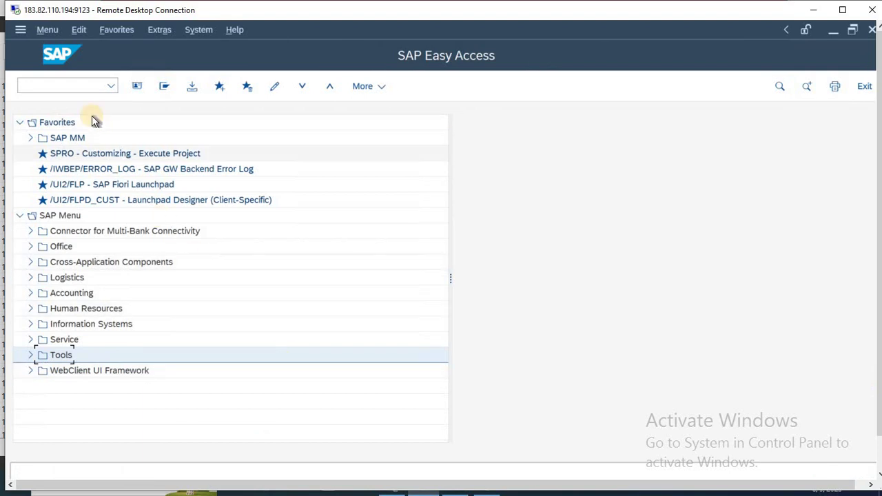
pyautogui.hotkey('alt', 'Tab')
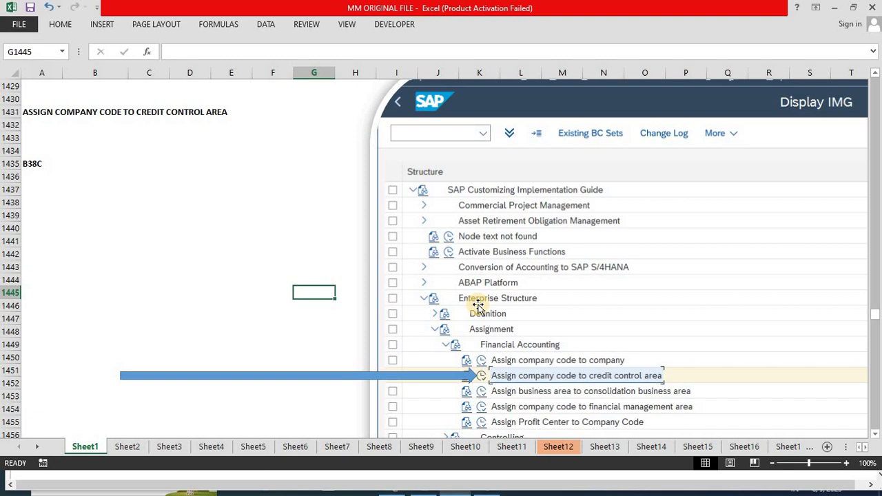
pyautogui.hotkey('alt', 'Tab')
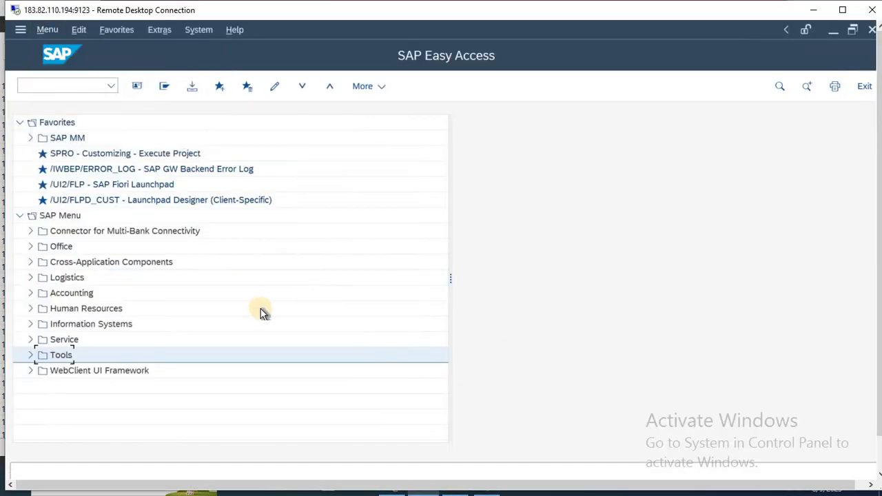
# - Launch SPRO - Execute Project from the Customizing folder under Tools and display the SAP Reference IMG
pyautogui.click(29, 354)
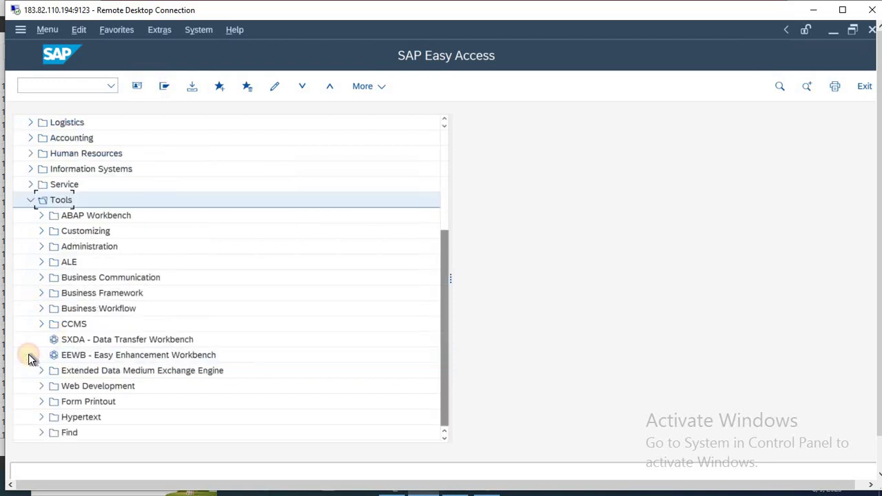
pyautogui.click(41, 232)
pyautogui.click(51, 246)
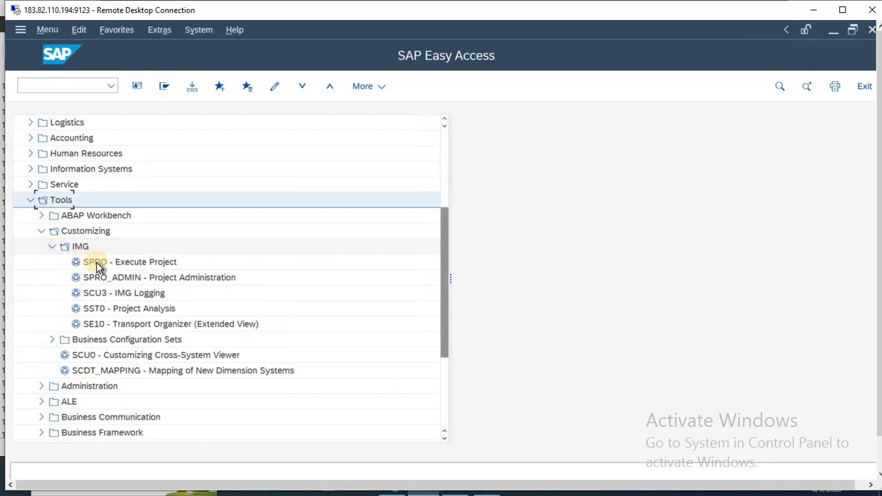
pyautogui.doubleClick(114, 264)
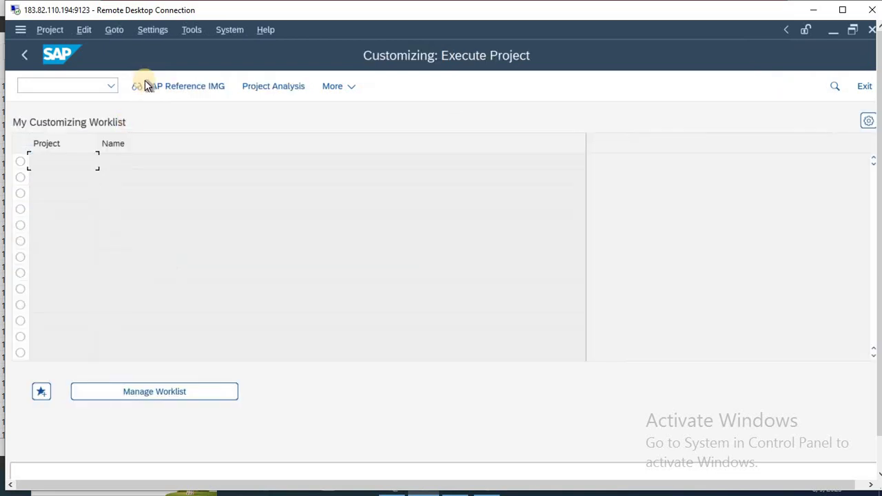
pyautogui.click(162, 89)
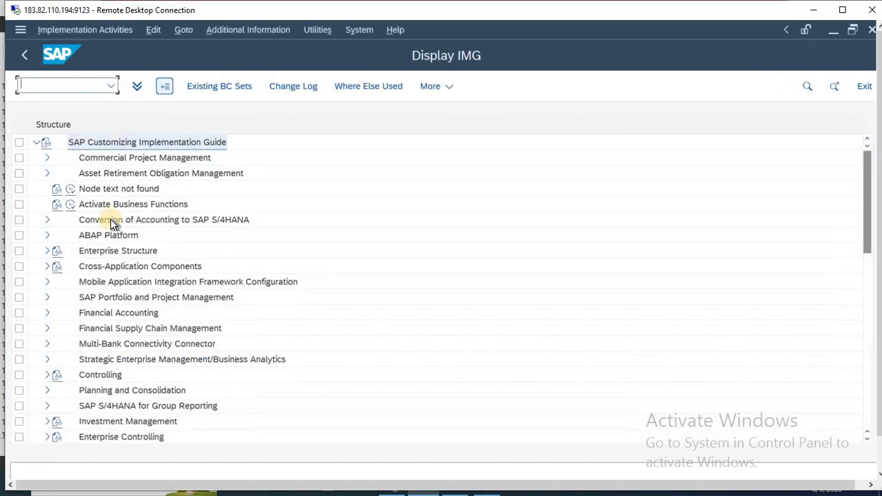
# - Expand Enterprise Structure, Assignment and Financial Accounting in the IMG structure, checking the path against the Excel notes
pyautogui.click(46, 251)
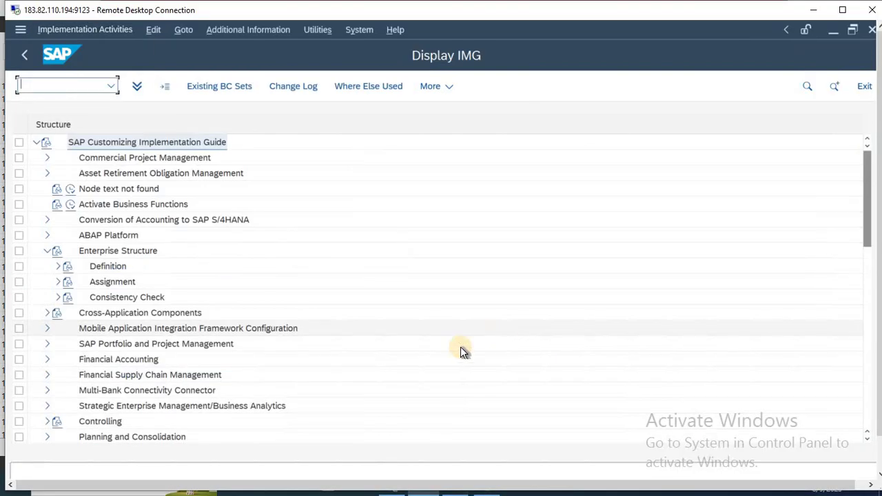
pyautogui.click(58, 282)
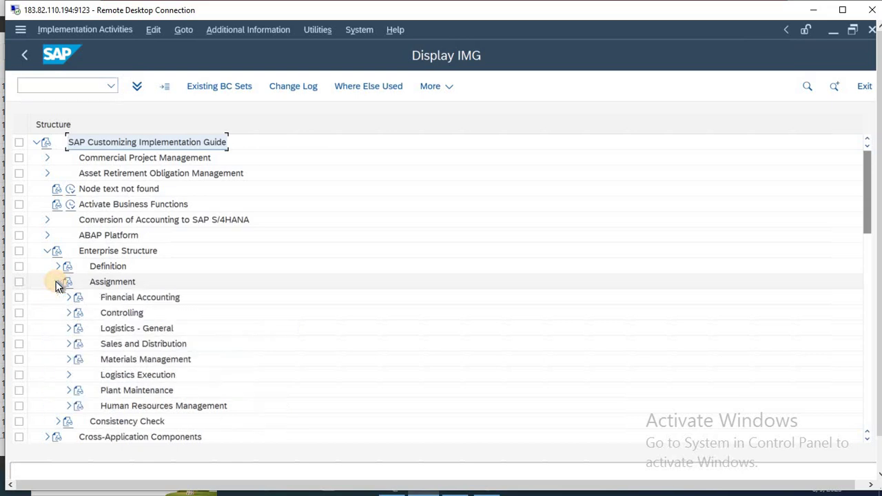
pyautogui.hotkey('alt', 'Tab')
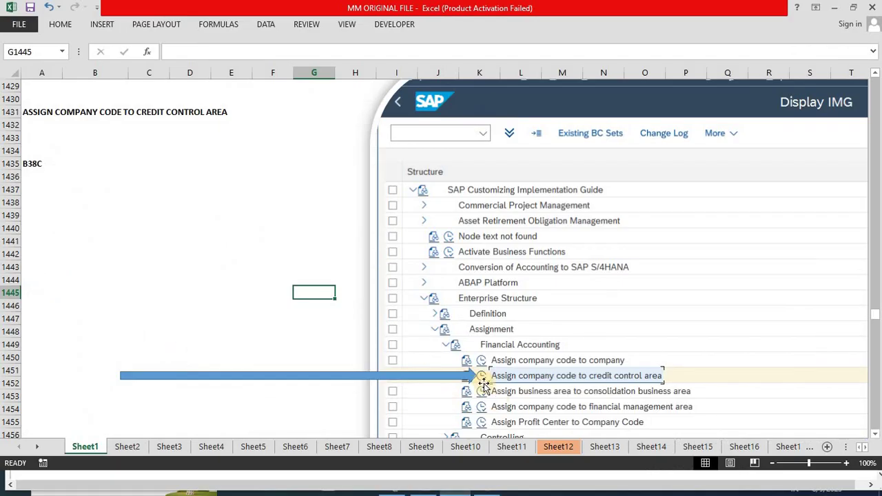
pyautogui.hotkey('alt', 'Tab')
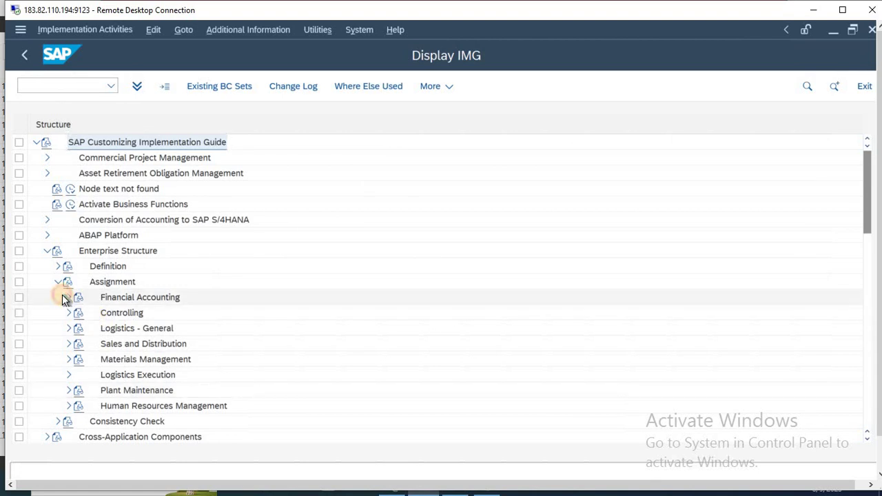
pyautogui.click(68, 297)
pyautogui.hotkey('alt', 'Tab')
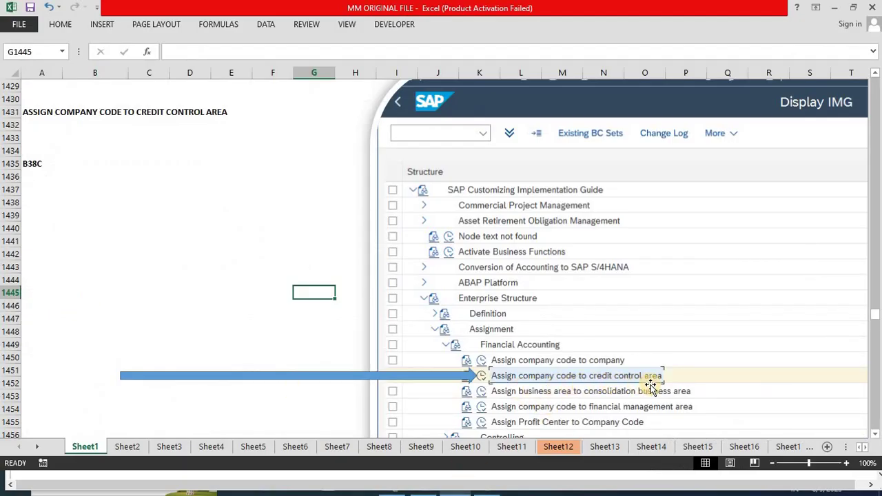
pyautogui.hotkey('alt', 'Tab')
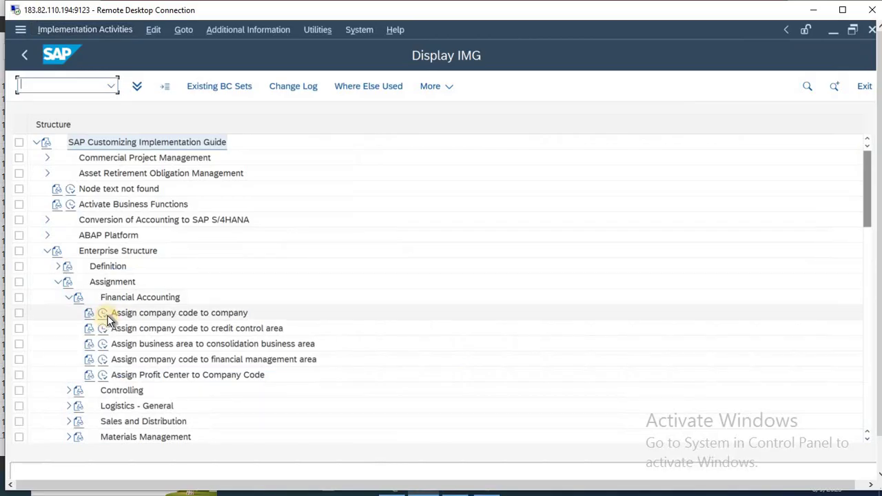
# - Execute the activity Assign company code to credit control area after comparing it with the entry marked in the notes
pyautogui.click(175, 314)
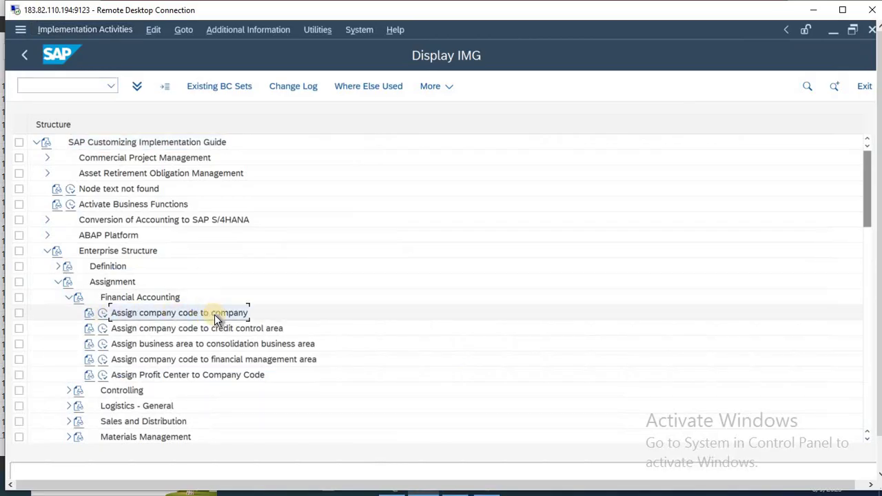
pyautogui.click(196, 327)
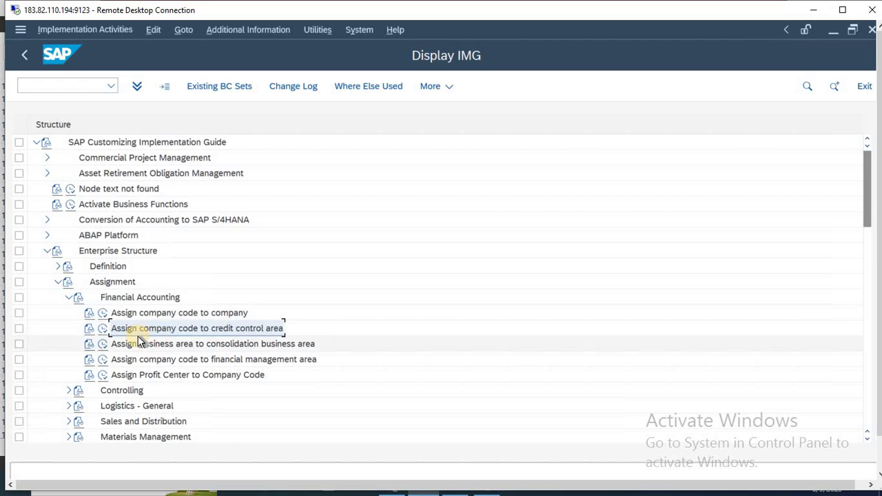
pyautogui.hotkey('alt', 'Tab')
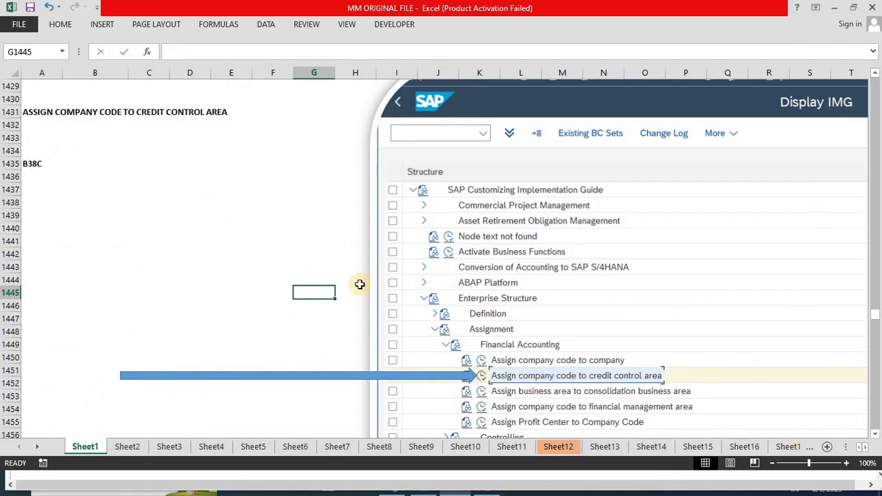
pyautogui.hotkey('alt', 'Tab')
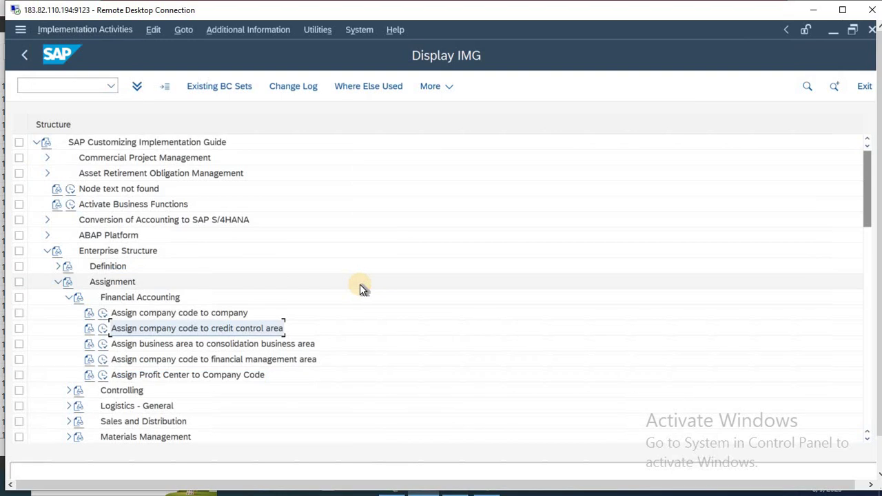
pyautogui.click(103, 328)
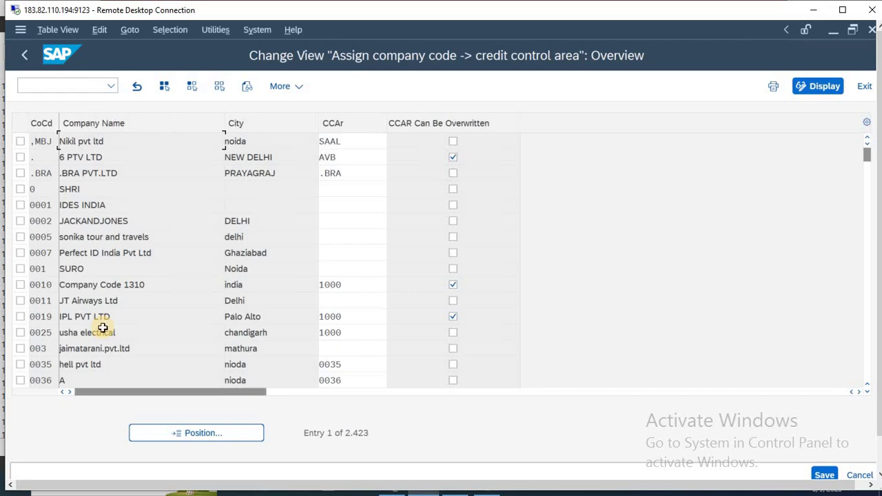
# - Switch to the Excel notes and read down to the screenshot that marks the Position function of the assignment view
pyautogui.hotkey('alt', 'Tab')
pyautogui.click(262, 409)
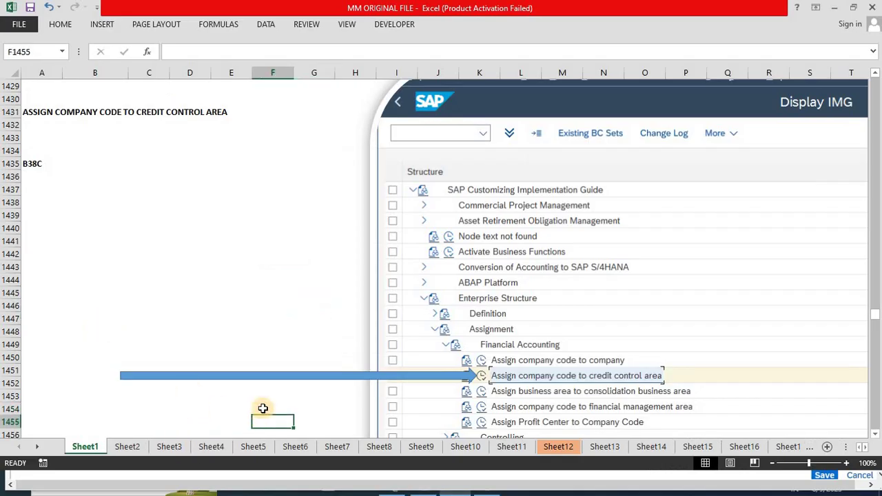
pyautogui.press('Down')
pyautogui.press('Down')
pyautogui.press('Down')
pyautogui.press('Down')
pyautogui.press('Down')
pyautogui.press('Down')
pyautogui.press('Down')
pyautogui.press('Down')
pyautogui.press('Down')
pyautogui.press('Down')
pyautogui.press('Down')
pyautogui.press('Down')
pyautogui.press('Down')
pyautogui.press('Down')
pyautogui.press('Down')
pyautogui.press('Down')
pyautogui.press('Down')
pyautogui.press('Down')
pyautogui.press('Down')
pyautogui.press('Down')
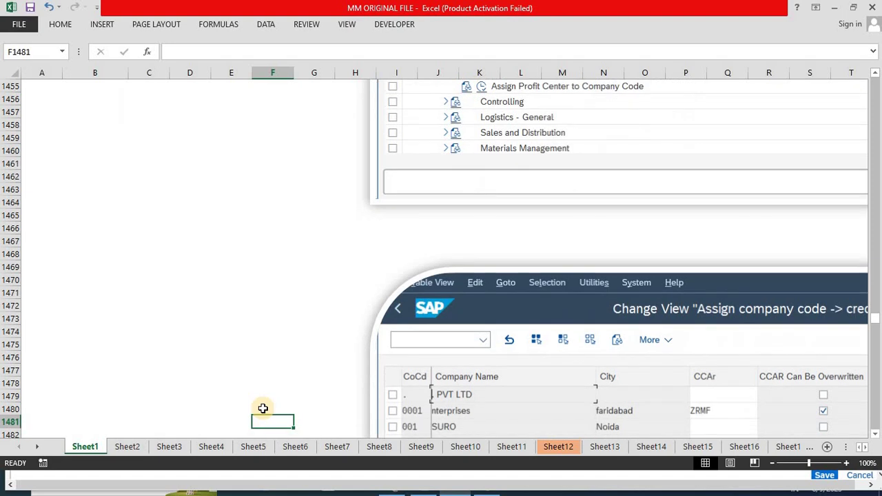
pyautogui.press('Down')
pyautogui.press('Down')
pyautogui.press('Down')
pyautogui.press('Down')
pyautogui.press('Down')
pyautogui.press('Down')
pyautogui.press('Down')
pyautogui.press('Down')
pyautogui.press('Down')
pyautogui.press('Down')
pyautogui.press('Down')
pyautogui.press('Down')
pyautogui.press('Down')
pyautogui.press('Down')
pyautogui.press('Down')
pyautogui.press('Down')
pyautogui.press('Down')
pyautogui.press('Down')
pyautogui.press('Down')
pyautogui.press('Down')
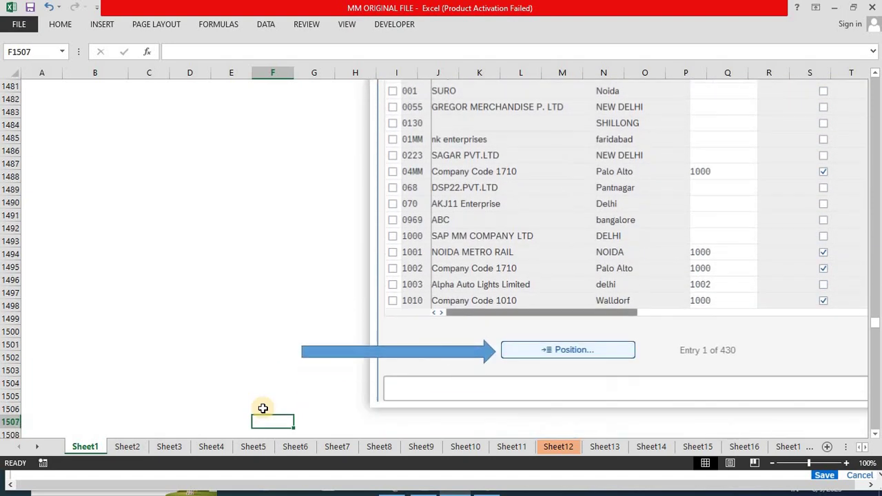
pyautogui.press('Down')
pyautogui.press('Down')
pyautogui.press('Down')
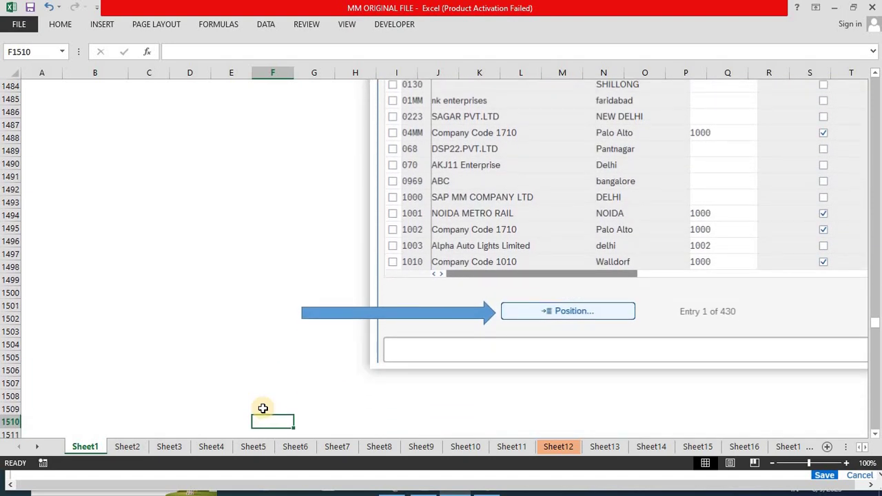
# - Return to SAP and open the Position prompt for a company code in the assignment view
pyautogui.hotkey('alt', 'Tab')
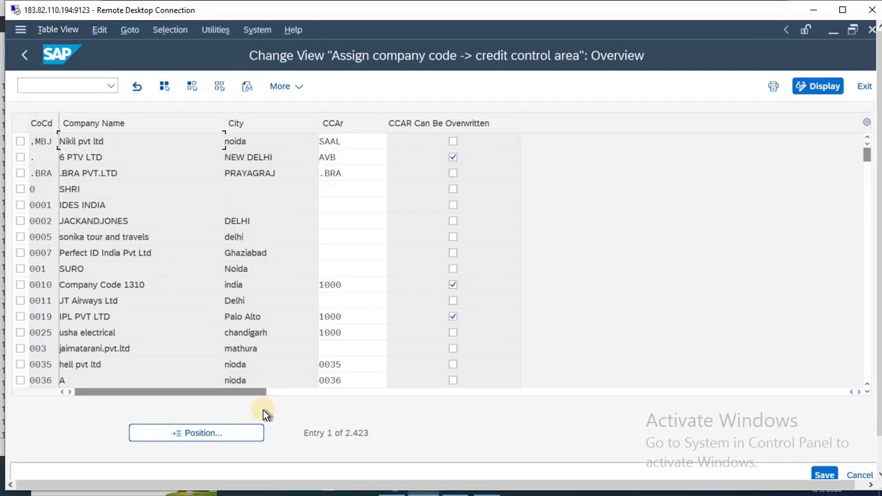
pyautogui.click(208, 433)
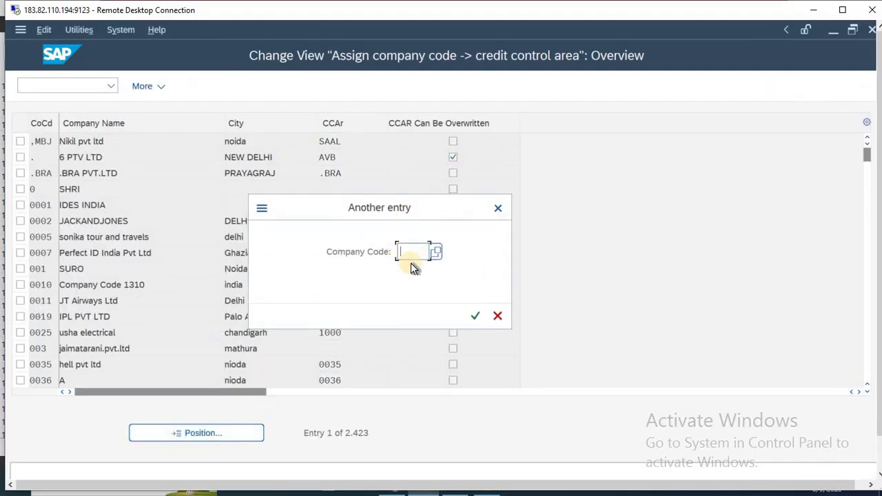
# - Examine the example row in the Excel notes that pairs company code JOB with its credit control area
pyautogui.hotkey('alt', 'Tab')
pyautogui.press('Down')
pyautogui.press('Down')
pyautogui.press('Down')
pyautogui.press('Down')
pyautogui.press('Down')
pyautogui.press('Down')
pyautogui.press('Down')
pyautogui.press('Down')
pyautogui.press('Down')
pyautogui.press('Down')
pyautogui.press('Down')
pyautogui.press('Down')
pyautogui.press('Down')
pyautogui.press('Down')
pyautogui.press('Down')
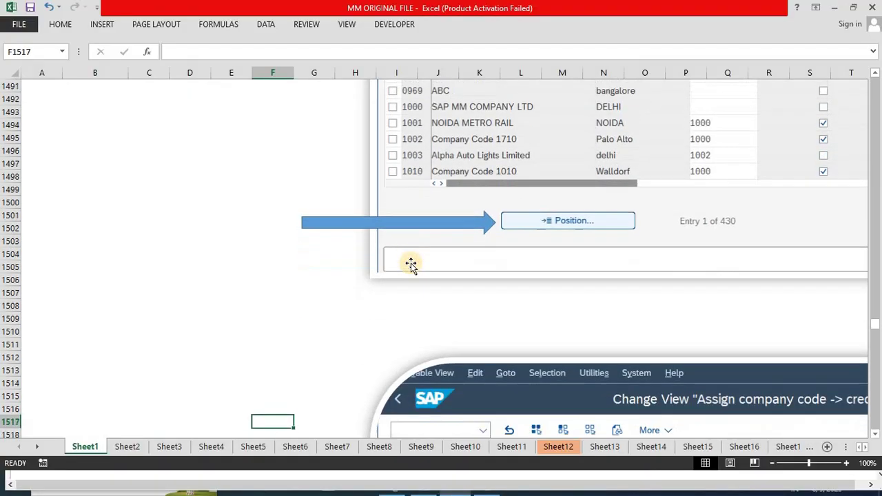
pyautogui.press('Down')
pyautogui.press('Down')
pyautogui.press('Down')
pyautogui.press('Down')
pyautogui.press('Down')
pyautogui.press('Down')
pyautogui.press('Down')
pyautogui.press('Down')
pyautogui.press('Down')
pyautogui.press('Down')
pyautogui.press('Down')
pyautogui.press('Down')
pyautogui.press('Down')
pyautogui.press('Down')
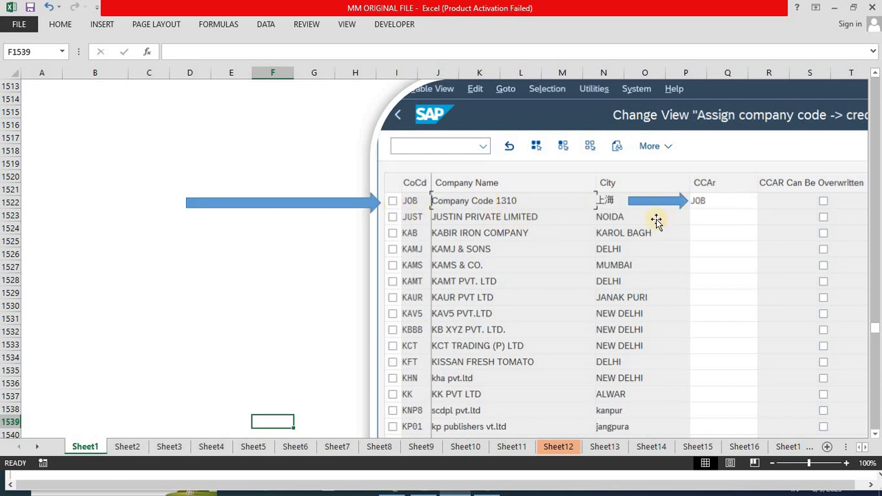
# - Return to SAP, position the assignment list on company code YUKO, and select its row's company name
pyautogui.hotkey('alt', 'Tab')
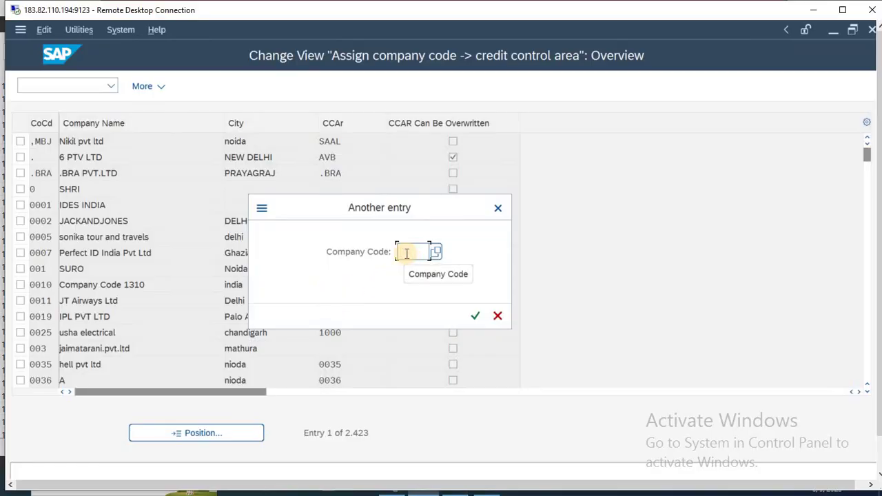
pyautogui.write('YUKO')
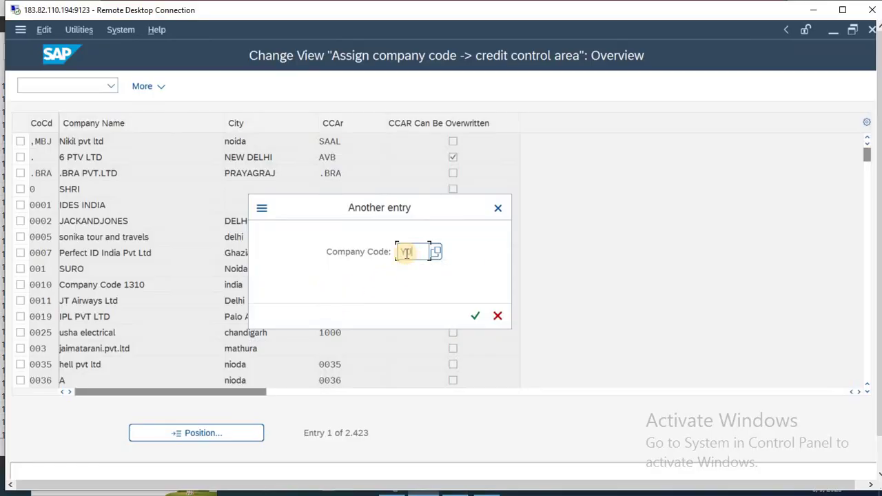
pyautogui.press('Return')
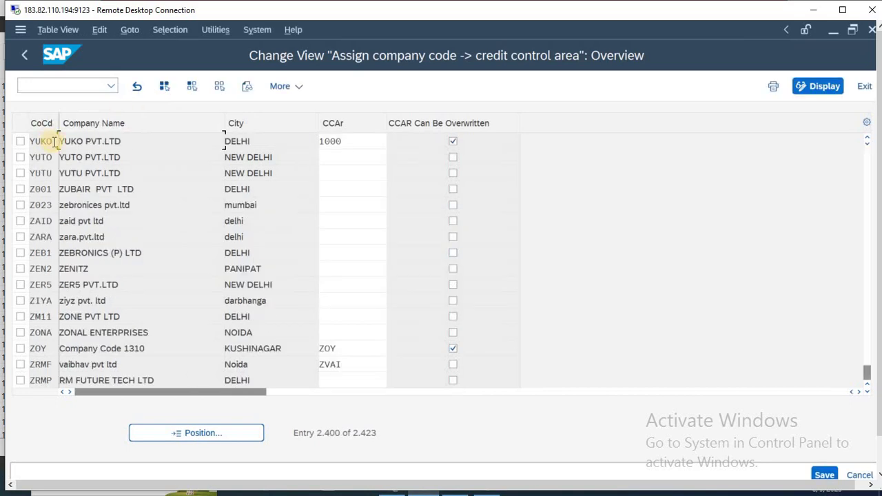
pyautogui.doubleClick(42, 141)
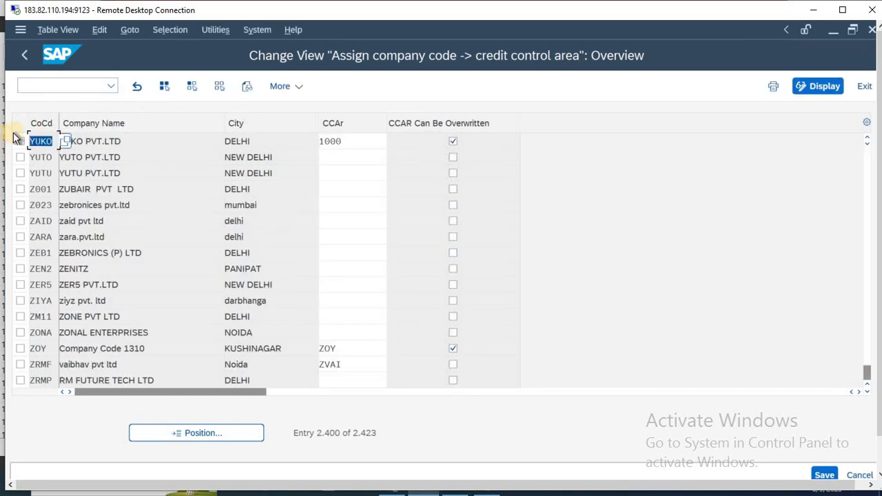
pyautogui.click(136, 141)
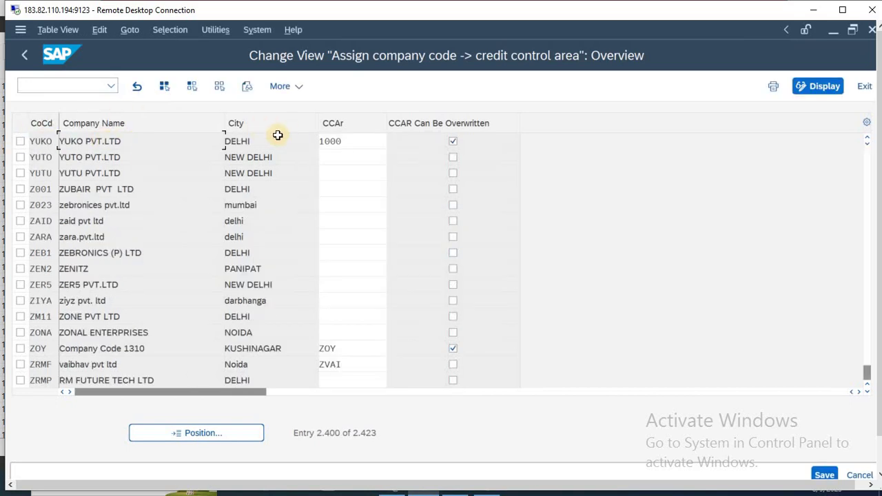
# - Replace the credit control area of company code YUKO with YUKO, using the example row in the notes as reference
pyautogui.doubleClick(374, 145)
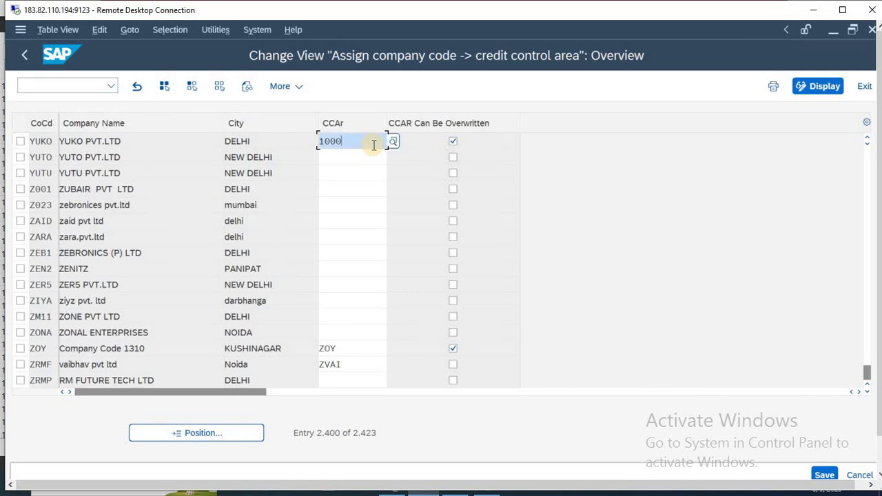
pyautogui.press('Delete')
pyautogui.hotkey('alt', 'Tab')
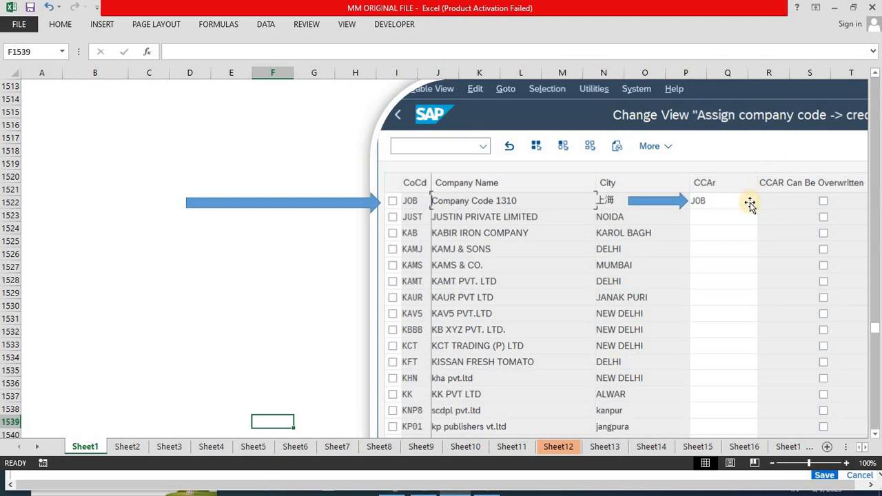
pyautogui.hotkey('alt', 'Tab')
pyautogui.write('YU')
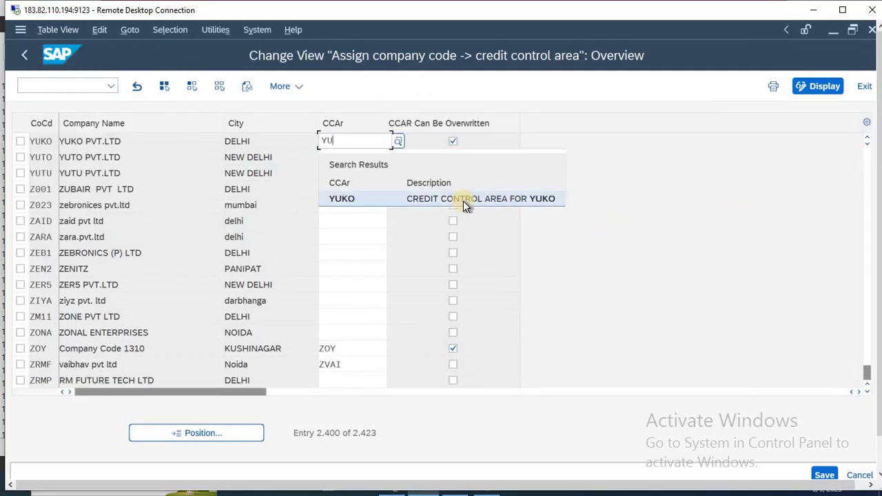
pyautogui.click(466, 207)
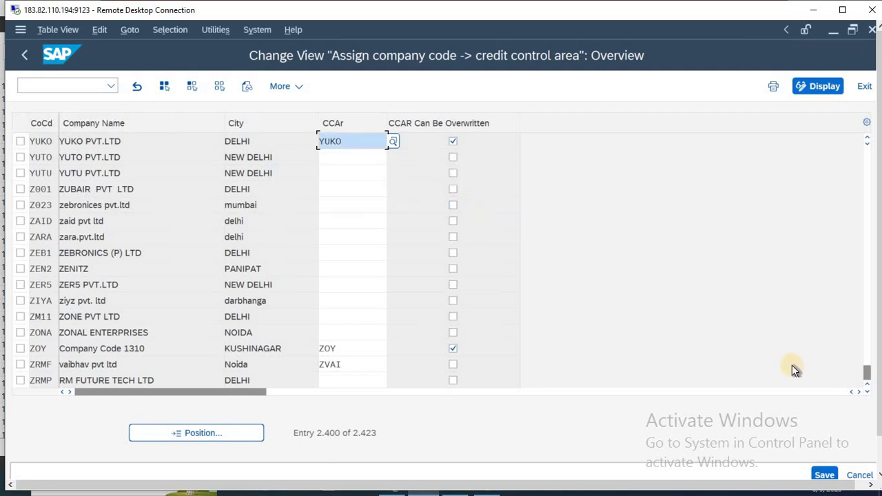
# - Save the credit control area assignment for company code YUKO and compare the saved row with the example in the notes
pyautogui.click(825, 475)
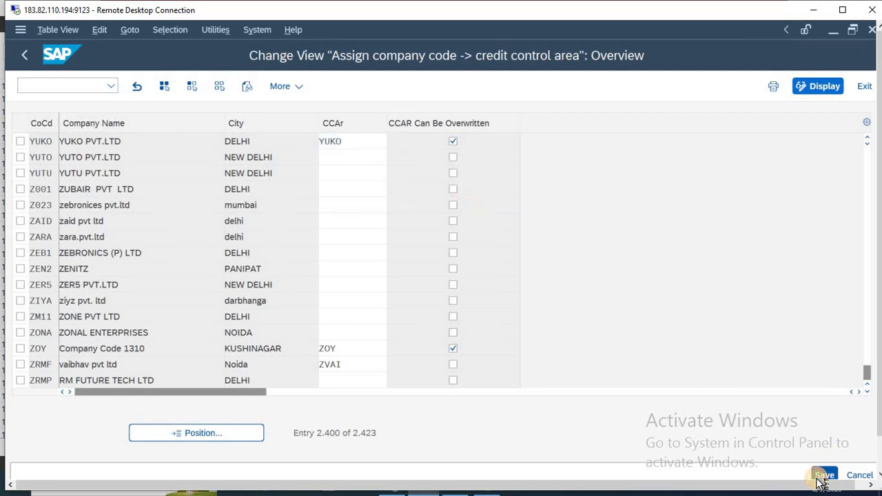
pyautogui.press('Return')
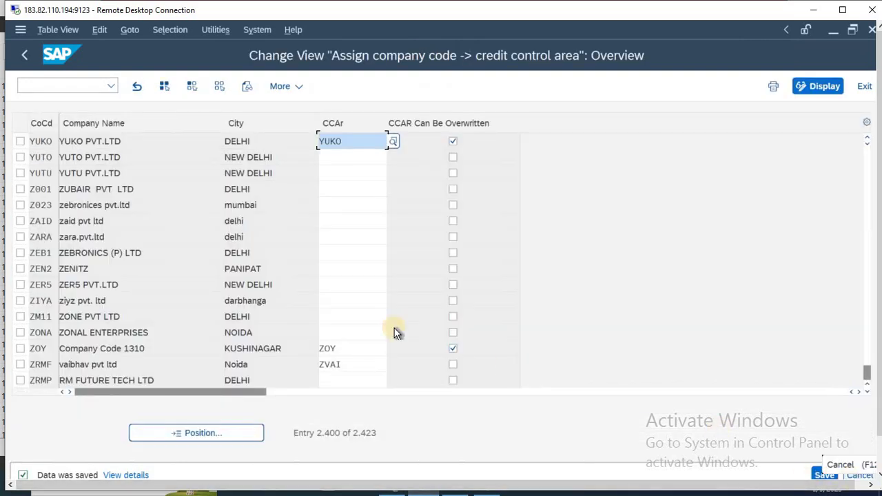
pyautogui.doubleClick(31, 142)
pyautogui.moveTo(340, 143); pyautogui.dragTo(285, 142)
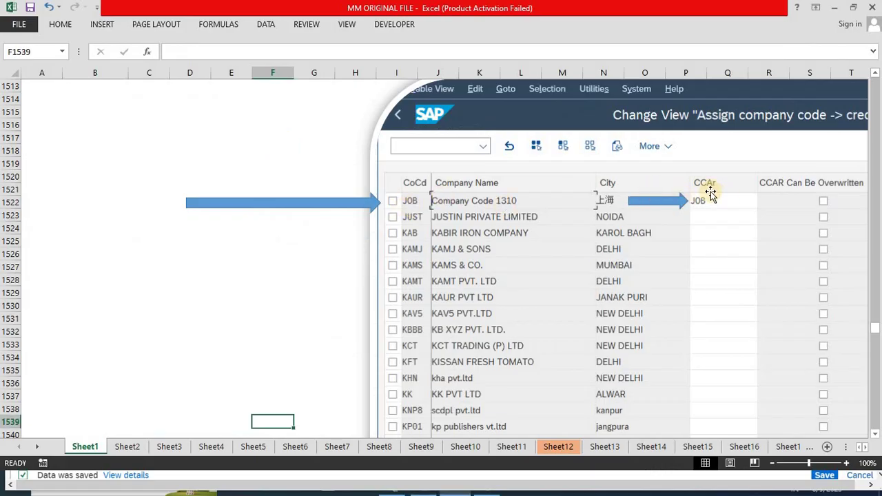
# - Locate section 6, Assign Plant to Company Code, in the Excel notes and read its transaction code, menu path and example
pyautogui.click(289, 304)
pyautogui.press('Home')
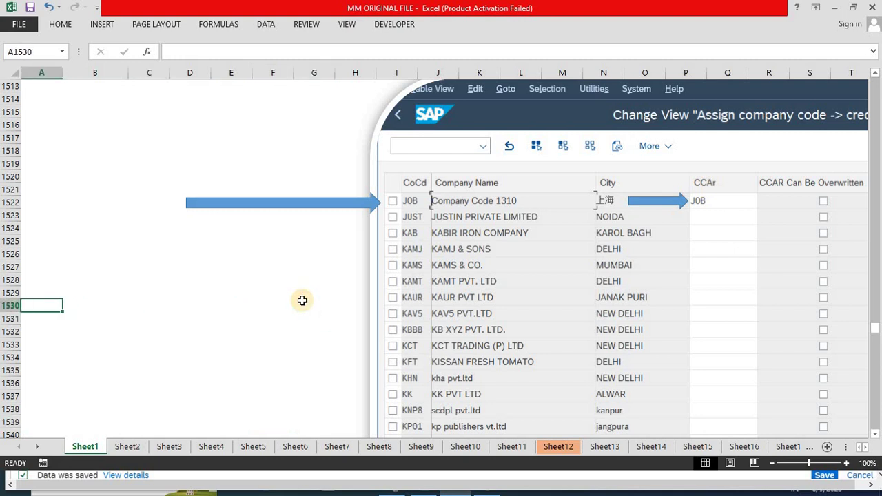
pyautogui.press('Down')
pyautogui.press('Down')
pyautogui.press('Down')
pyautogui.press('Down')
pyautogui.press('Down')
pyautogui.press('Down')
pyautogui.press('Down')
pyautogui.press('Down')
pyautogui.press('Down')
pyautogui.press('Down')
pyautogui.press('Down')
pyautogui.press('Down')
pyautogui.press('Down')
pyautogui.press('Down')
pyautogui.press('Down')
pyautogui.press('Down')
pyautogui.press('Down')
pyautogui.press('Down')
pyautogui.press('Down')
pyautogui.press('Down')
pyautogui.press('Down')
pyautogui.press('Down')
pyautogui.press('Down')
pyautogui.press('Down')
pyautogui.press('Down')
pyautogui.press('Down')
pyautogui.press('Down')
pyautogui.press('Down')
pyautogui.press('Down')
pyautogui.press('Down')
pyautogui.press('Down')
pyautogui.press('Down')
pyautogui.press('Down')
pyautogui.press('Down')
pyautogui.press('Down')
pyautogui.press('Down')
pyautogui.press('Down')
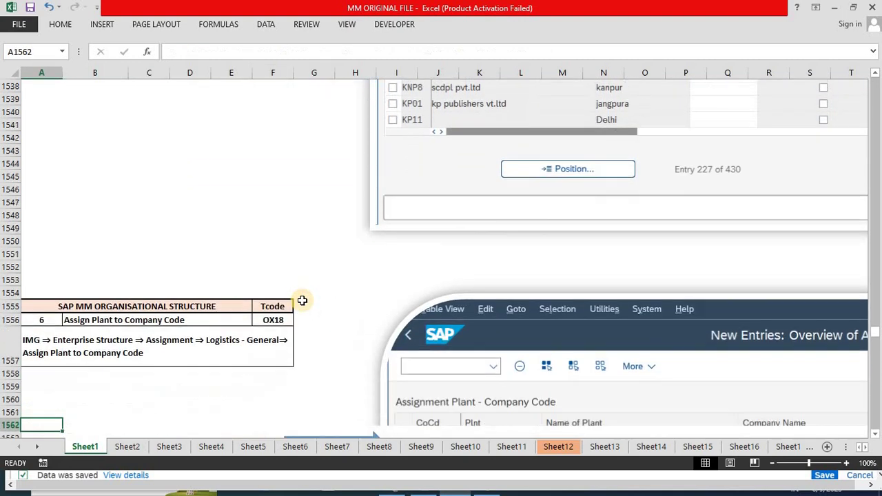
pyautogui.press('Down')
pyautogui.press('Down')
pyautogui.press('Down')
pyautogui.press('Down')
pyautogui.press('Down')
pyautogui.press('Down')
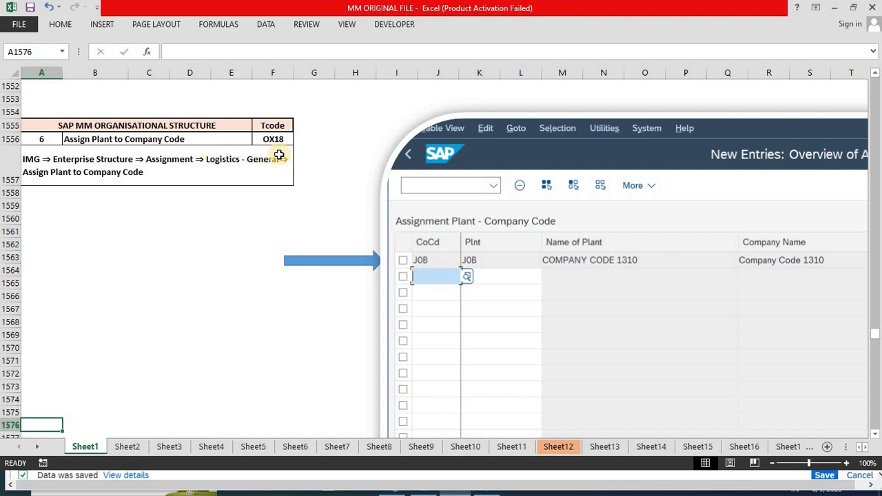
pyautogui.click(186, 229)
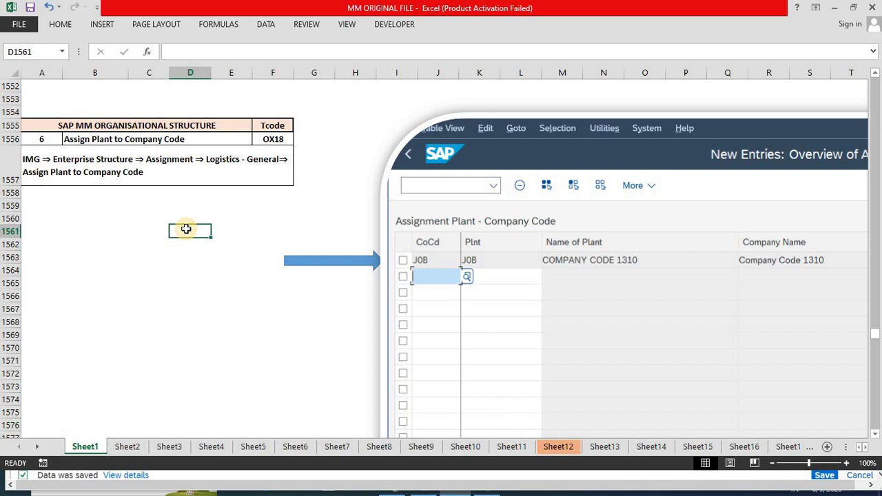
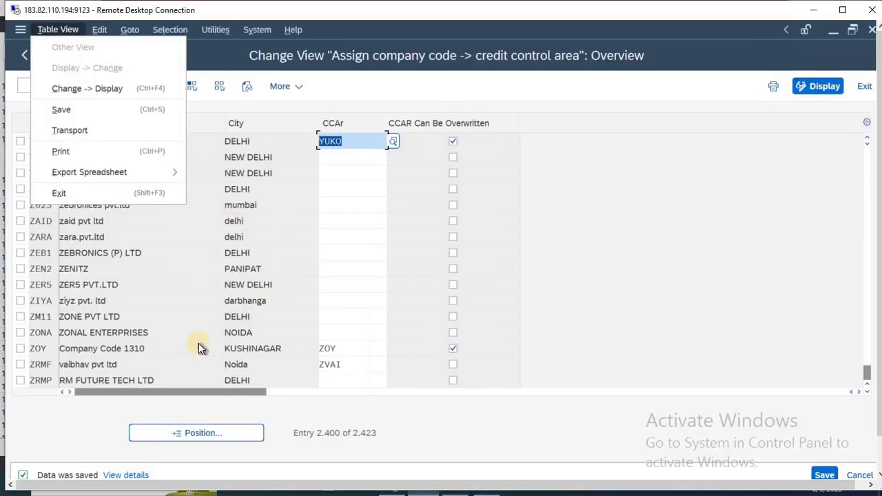
# - Return to SAP, leave the credit control area assignment for the SAP Easy Access screen, and collapse the Tools folder
pyautogui.press('Escape')
pyautogui.press('F3')
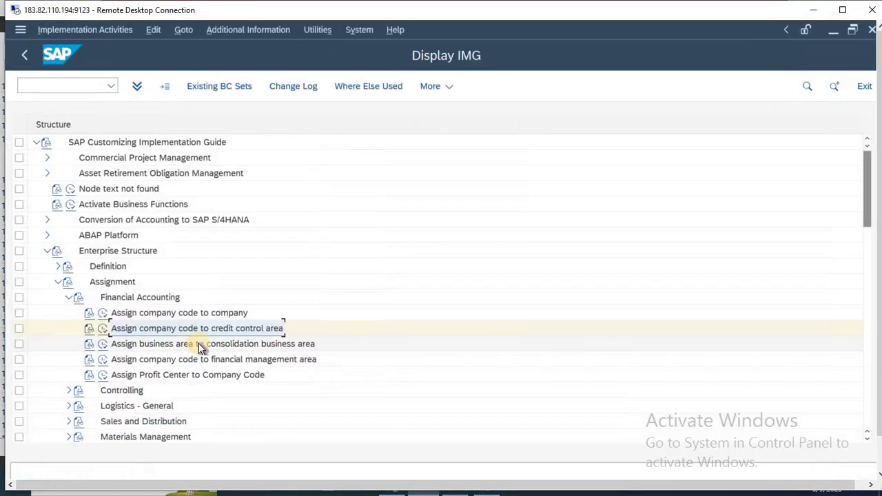
pyautogui.press('F3')
pyautogui.press('F3')
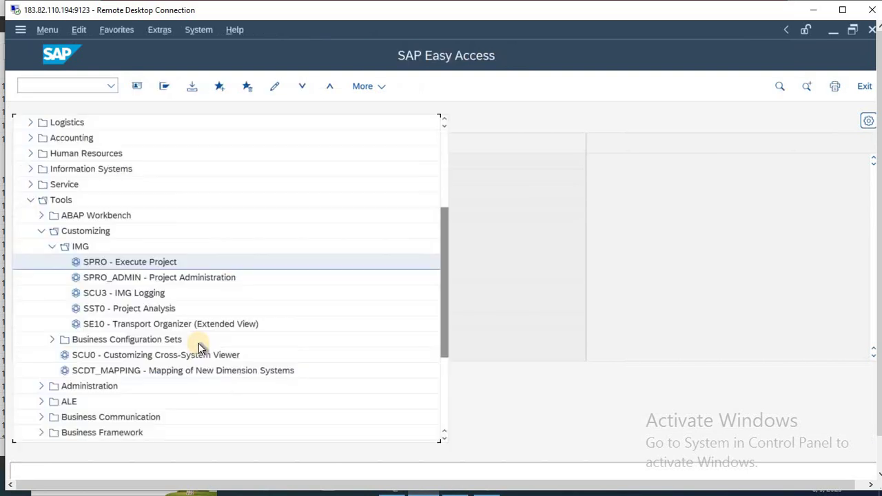
pyautogui.click(52, 246)
pyautogui.click(40, 232)
pyautogui.click(30, 200)
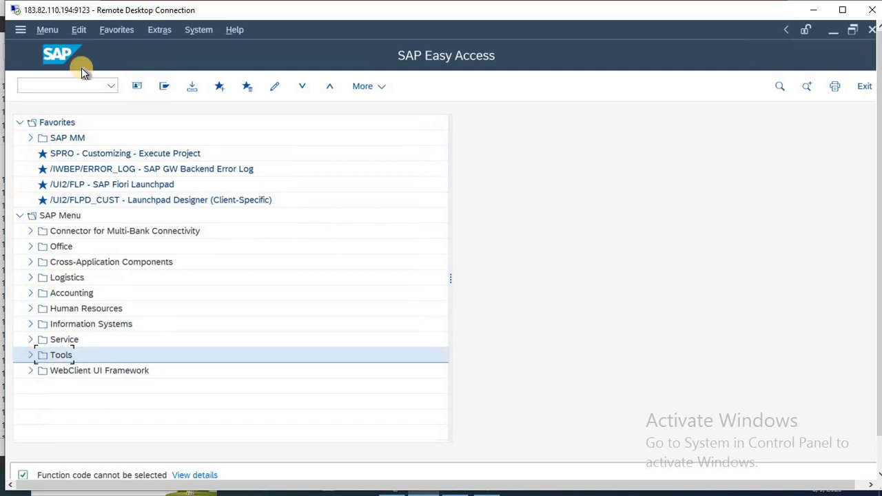
# - Run transaction OX18, read its information message, and return to the SAP Easy Access screen
pyautogui.click(56, 85)
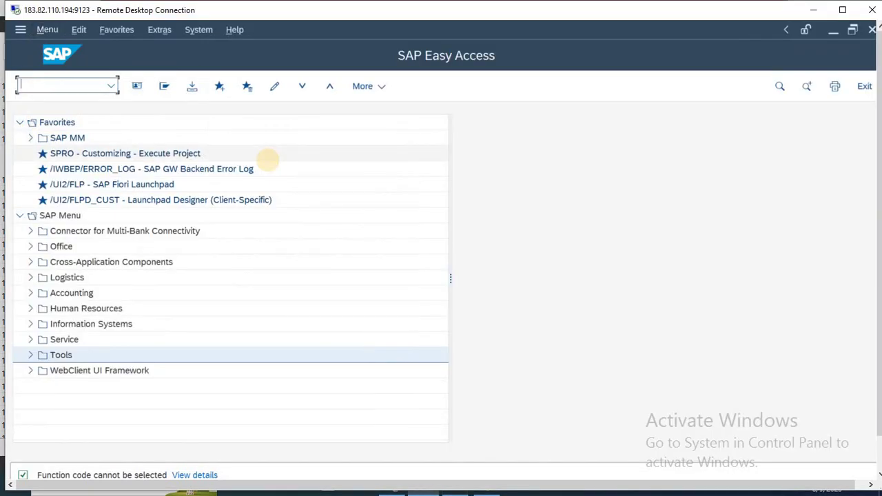
pyautogui.write('OX18')
pyautogui.press('Return')
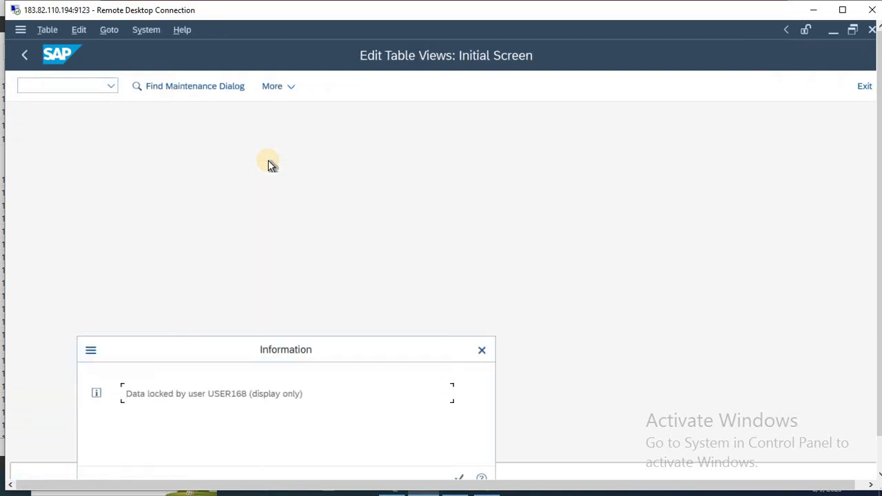
pyautogui.moveTo(314, 352); pyautogui.dragTo(386, 232)
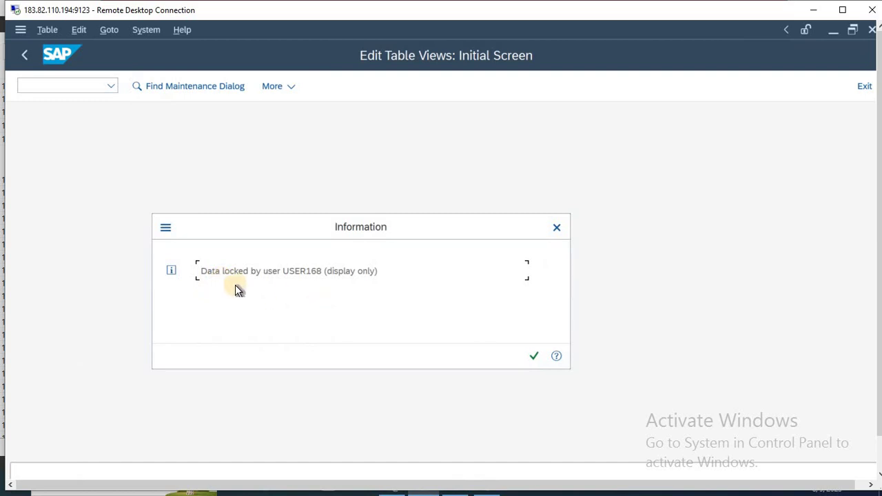
pyautogui.click(201, 269)
pyautogui.moveTo(201, 269); pyautogui.dragTo(396, 271)
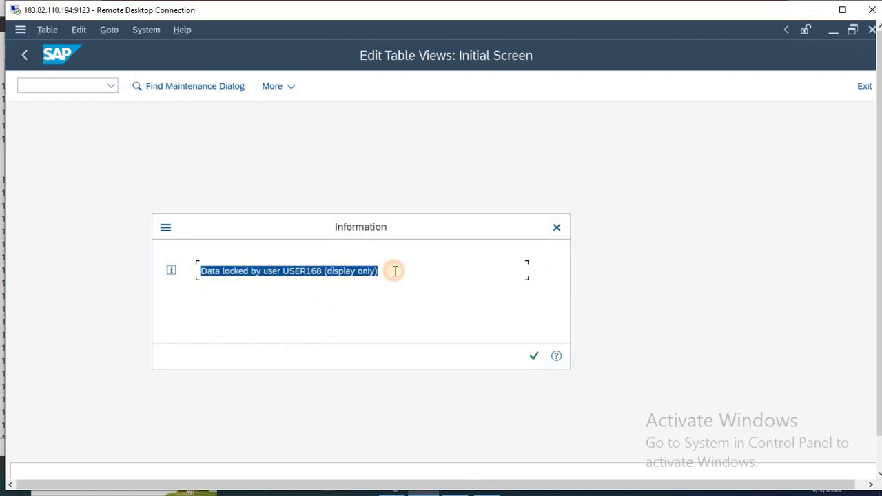
pyautogui.click(246, 271)
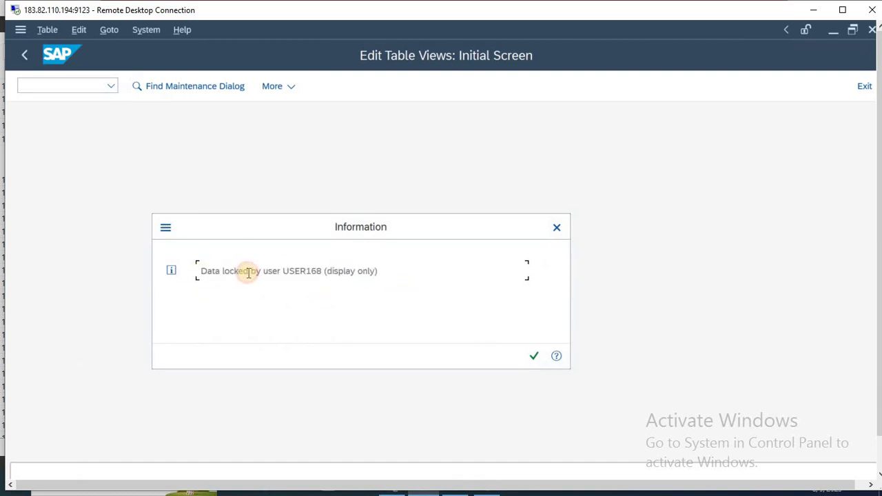
pyautogui.click(532, 356)
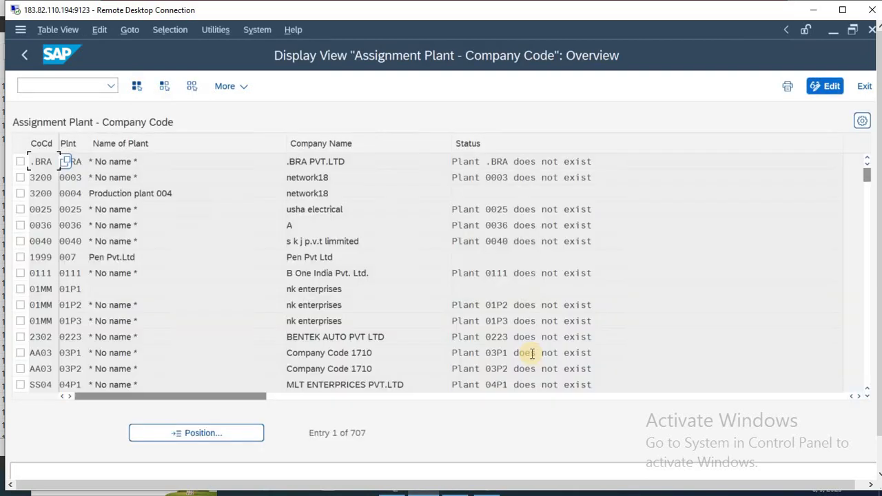
pyautogui.press('F3')
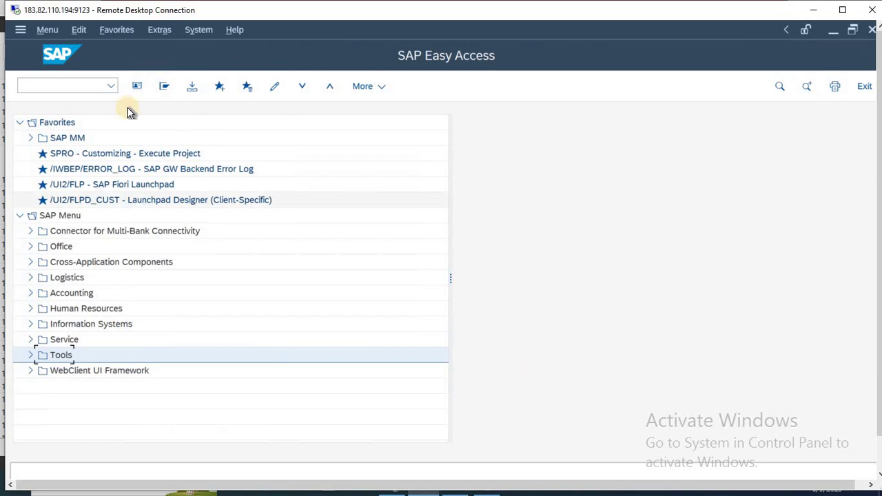
# - Run transaction SM12, clear the user name from the lock search criteria, and search for the lock entries
pyautogui.click(76, 84)
pyautogui.write('SM')
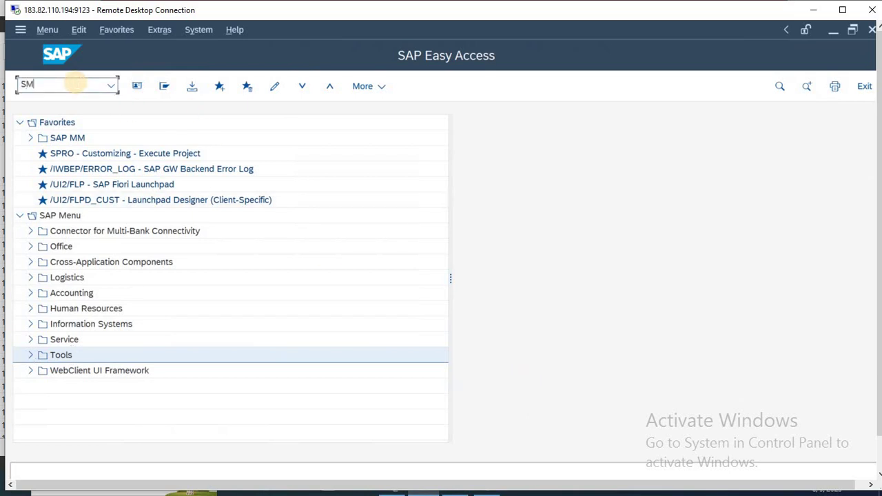
pyautogui.write('12')
pyautogui.press('Return')
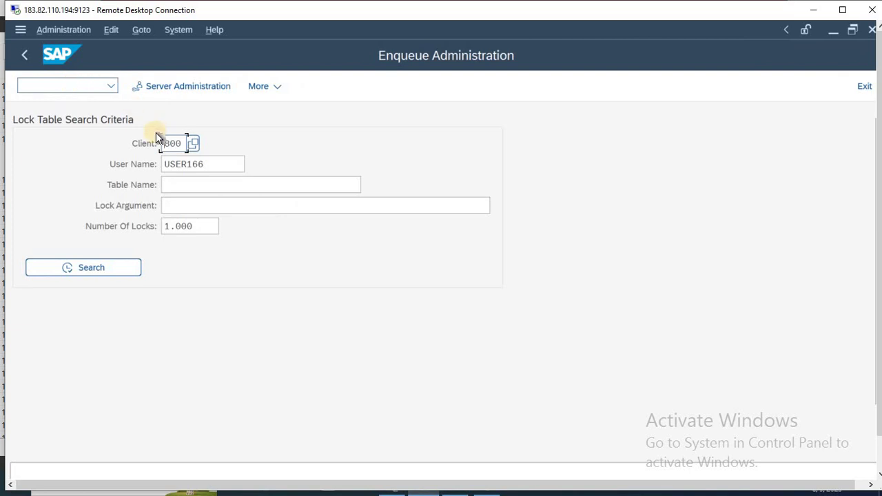
pyautogui.doubleClick(178, 161)
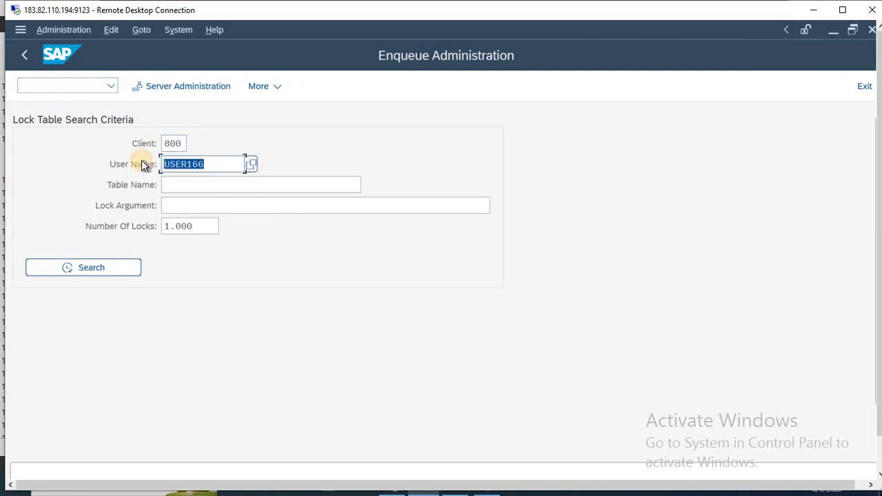
pyautogui.press('BackSpace')
pyautogui.click(101, 265)
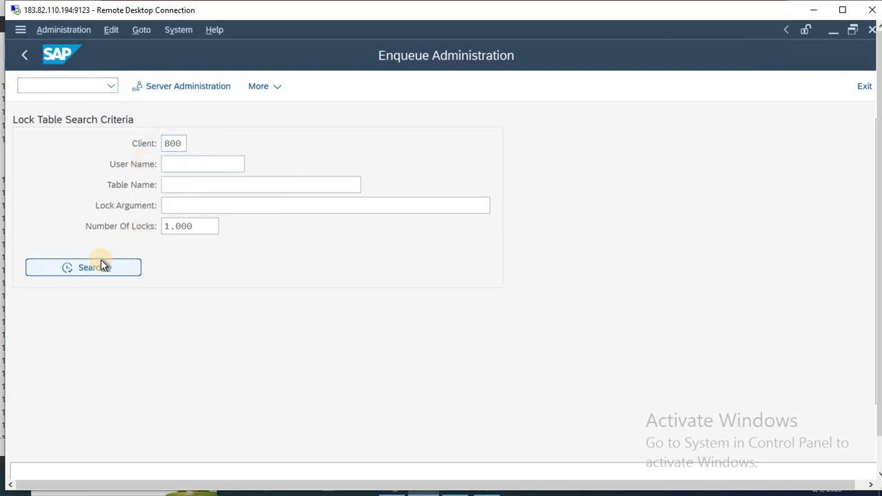
# - Select all entries in the lock table, delete them, and return to the SAP Easy Access screen
pyautogui.click(22, 363)
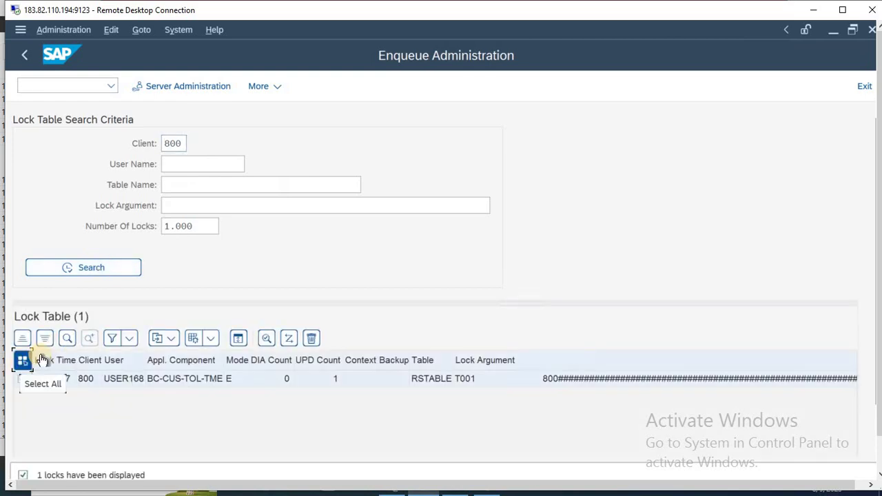
pyautogui.click(312, 338)
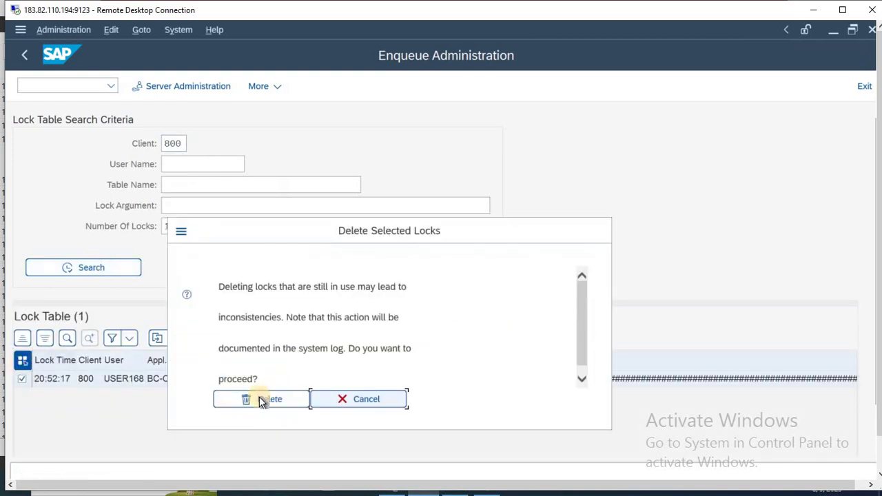
pyautogui.click(260, 399)
pyautogui.press('F3')
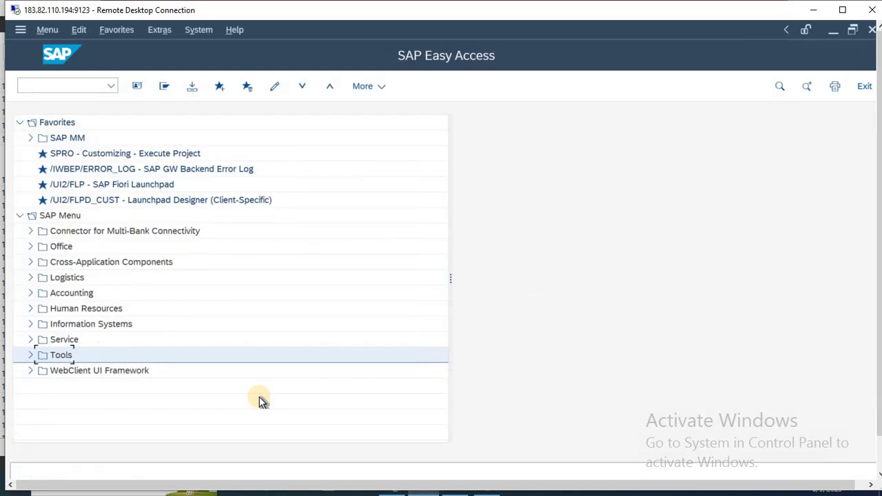
# - Check the transaction code in the Excel notes and run OX18 again to open the plant to company code assignment
pyautogui.click(69, 86)
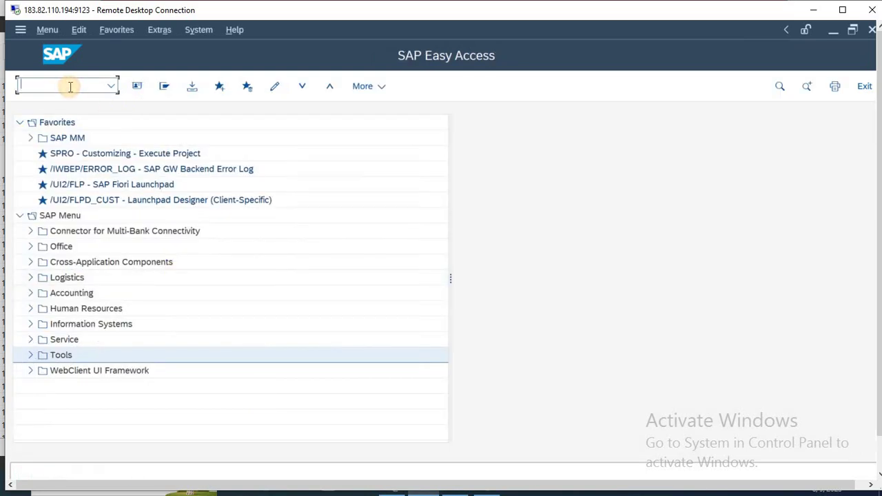
pyautogui.hotkey('alt', 'Tab')
pyautogui.hotkey('alt', 'Tab')
pyautogui.write('O')
pyautogui.press('Return')
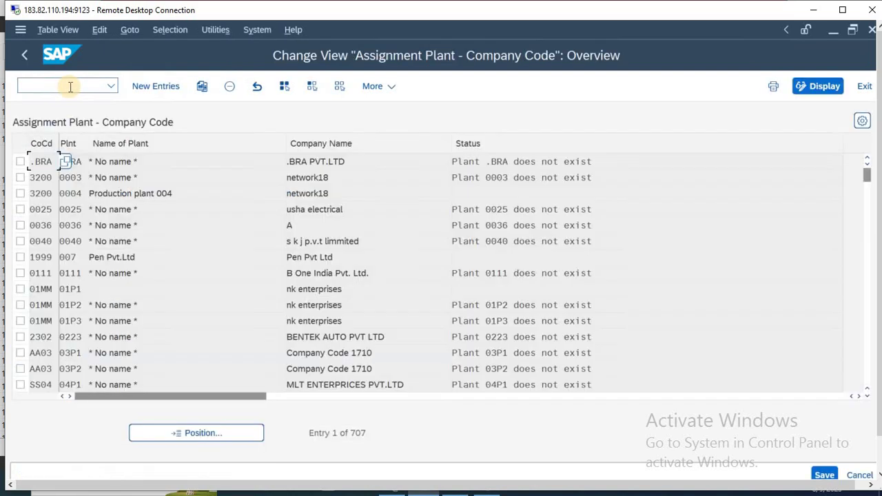
# - Examine the example row in the Excel notes that assigns plant JOB to company code JOB
pyautogui.hotkey('alt', 'Tab')
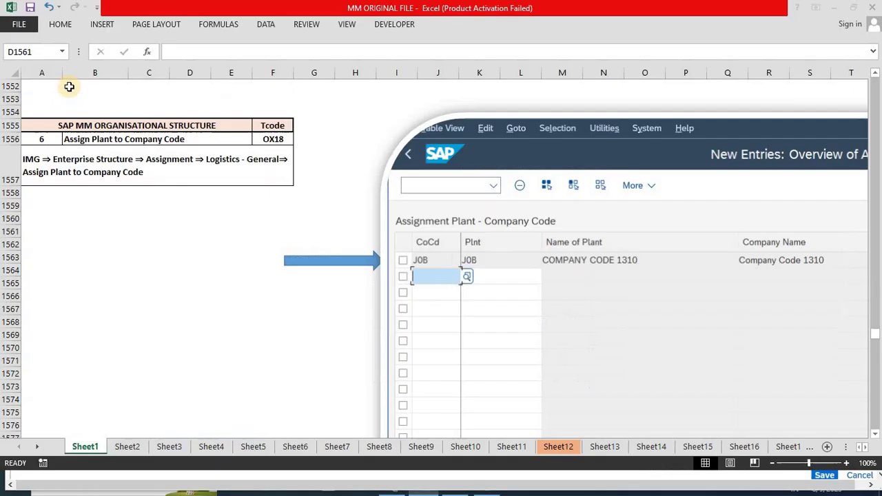
pyautogui.press('Down')
pyautogui.press('Down')
pyautogui.press('Down')
pyautogui.press('Down')
pyautogui.press('Down')
pyautogui.press('Down')
pyautogui.press('Down')
pyautogui.press('Down')
pyautogui.press('Down')
pyautogui.press('Down')
pyautogui.press('Down')
pyautogui.press('Down')
pyautogui.press('Down')
pyautogui.press('Down')
pyautogui.press('Down')
pyautogui.press('Down')
pyautogui.press('Down')
pyautogui.press('Down')
pyautogui.press('Down')
pyautogui.press('Down')
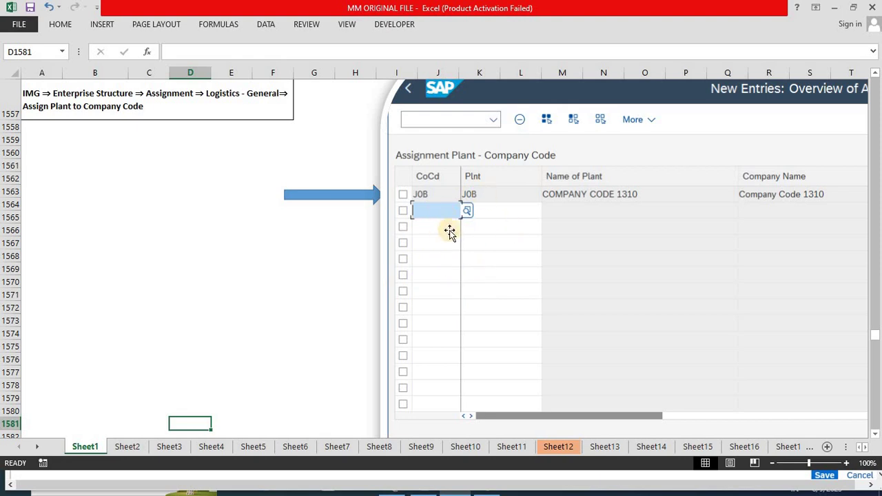
# - Return to SAP, start new plant to company code entries, and widen the Plnt and CoCd columns
pyautogui.hotkey('alt', 'Tab')
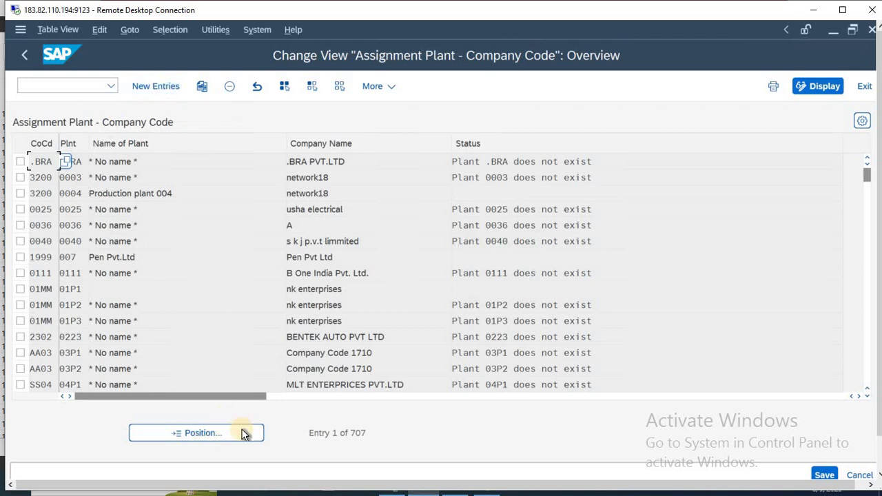
pyautogui.click(158, 88)
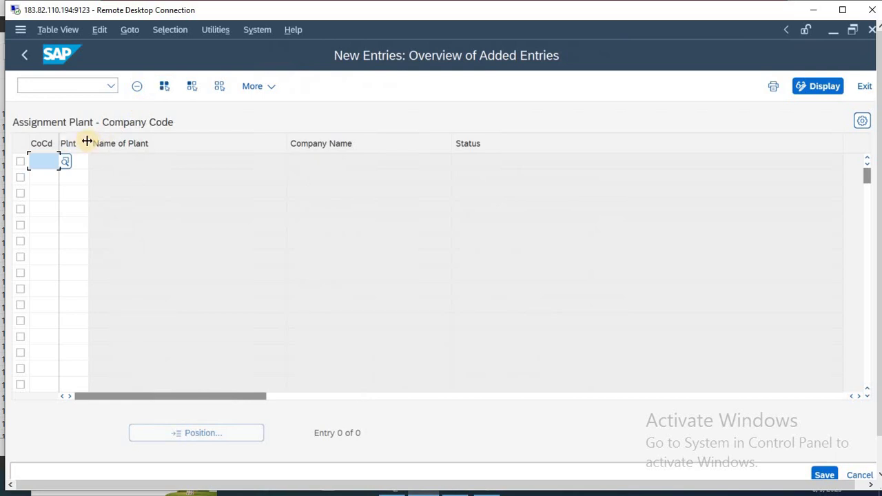
pyautogui.moveTo(88, 143); pyautogui.dragTo(158, 156)
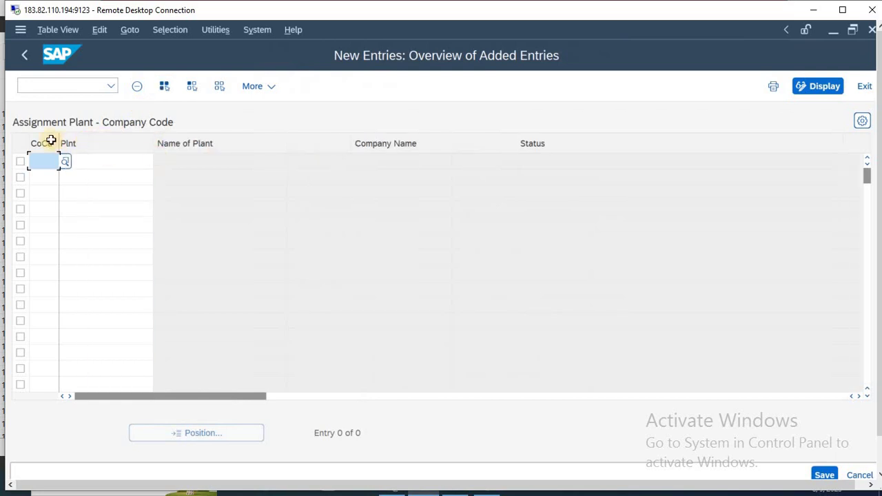
pyautogui.moveTo(58, 140); pyautogui.dragTo(130, 169)
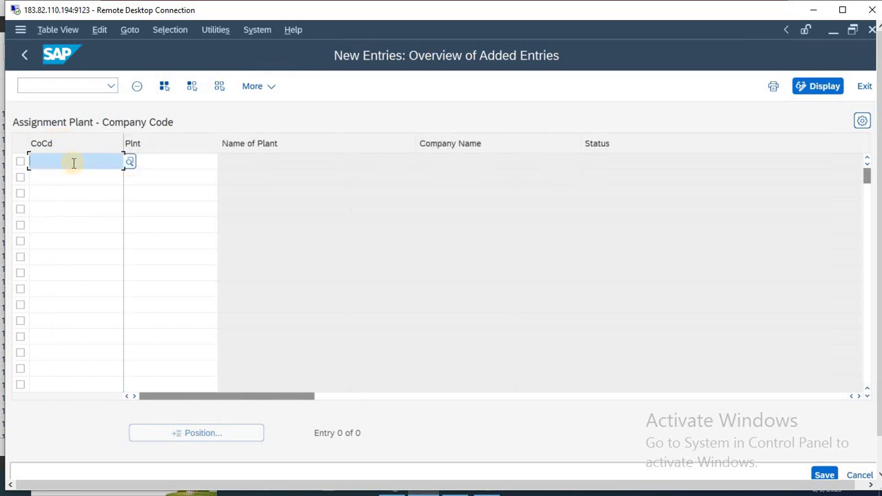
# - Try to add an entry for company code YUKO with the plant left blank, and discard it
pyautogui.write('YUK')
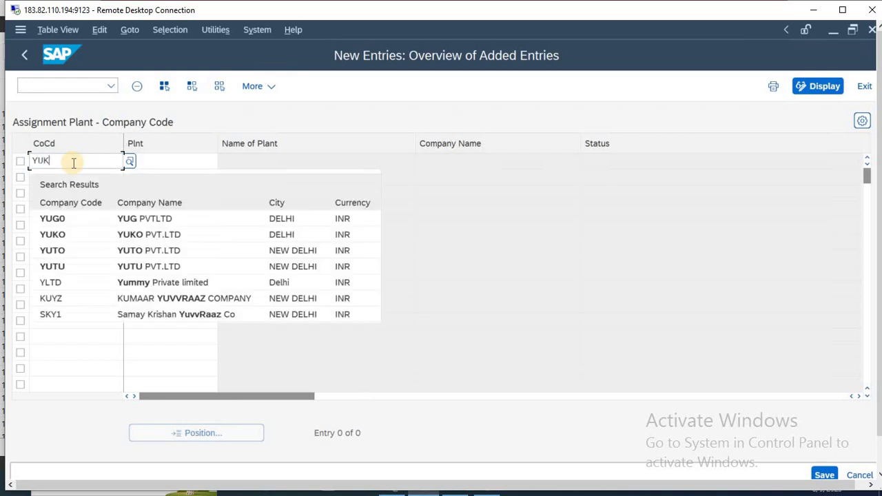
pyautogui.click(99, 221)
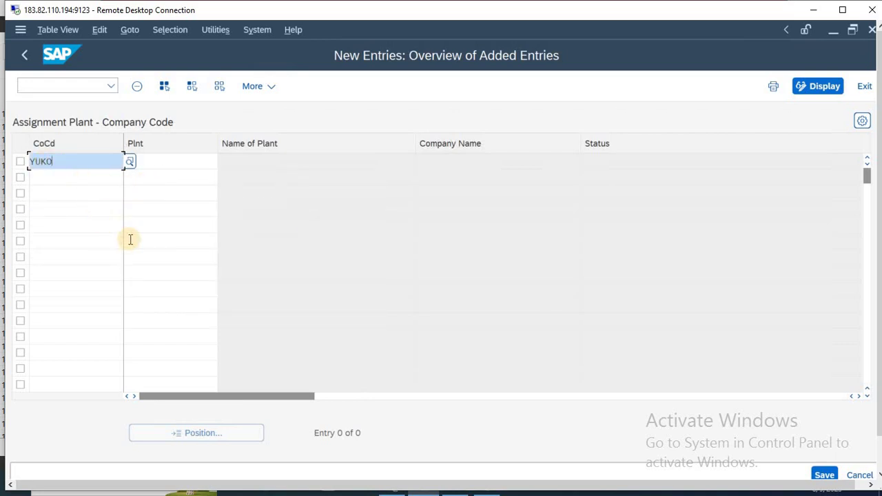
pyautogui.press('Return')
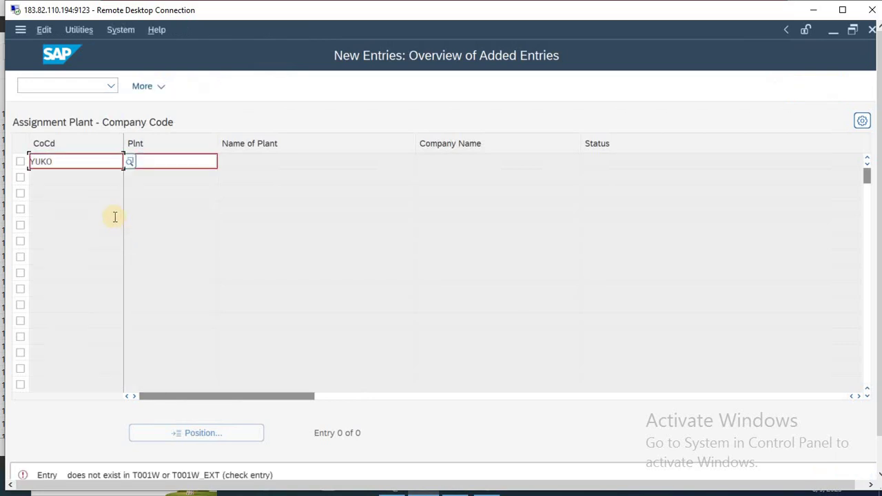
pyautogui.click(84, 159)
pyautogui.press('F12')
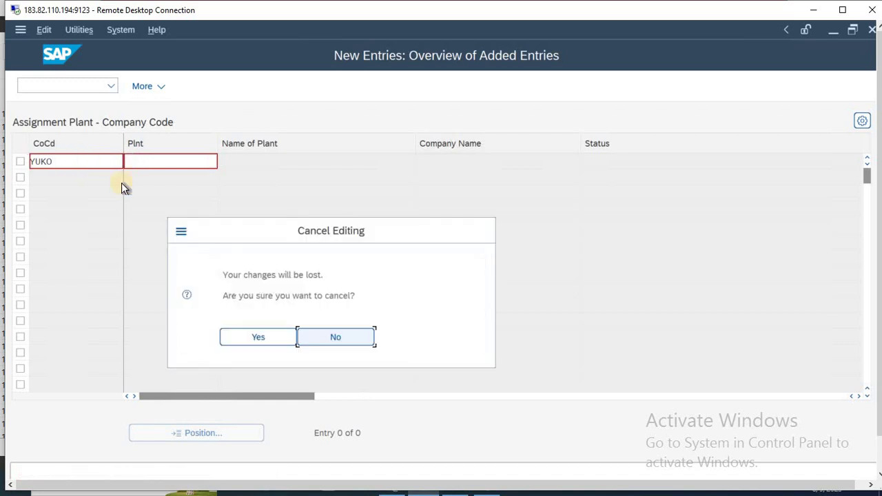
pyautogui.click(275, 333)
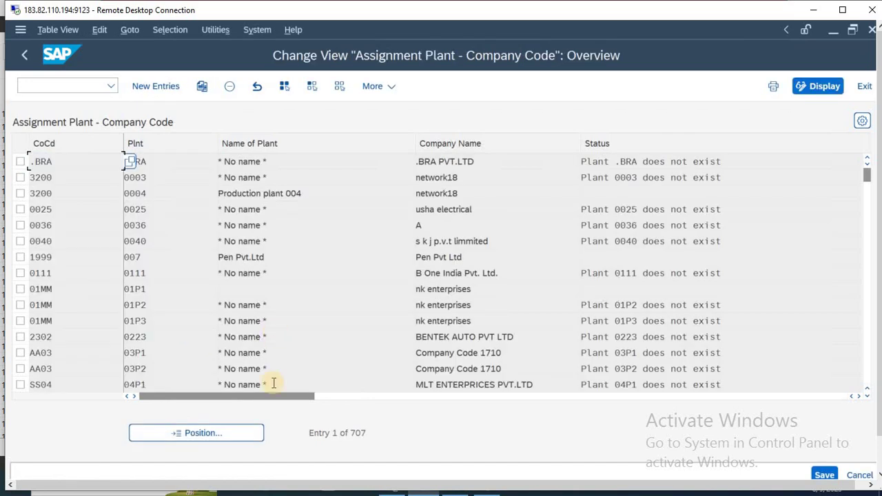
# - Look up plant YUKO in the plant to company code assignment list, and return to the SAP start screen
pyautogui.click(222, 435)
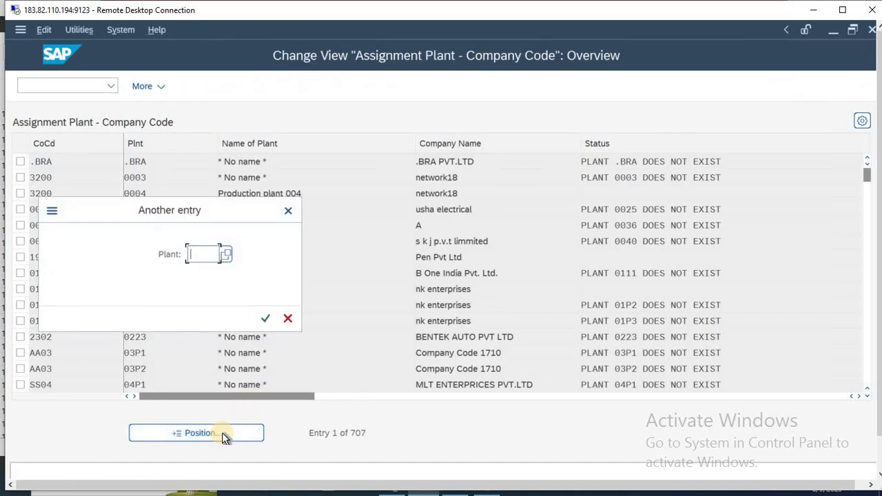
pyautogui.write('YUKO')
pyautogui.press('Return')
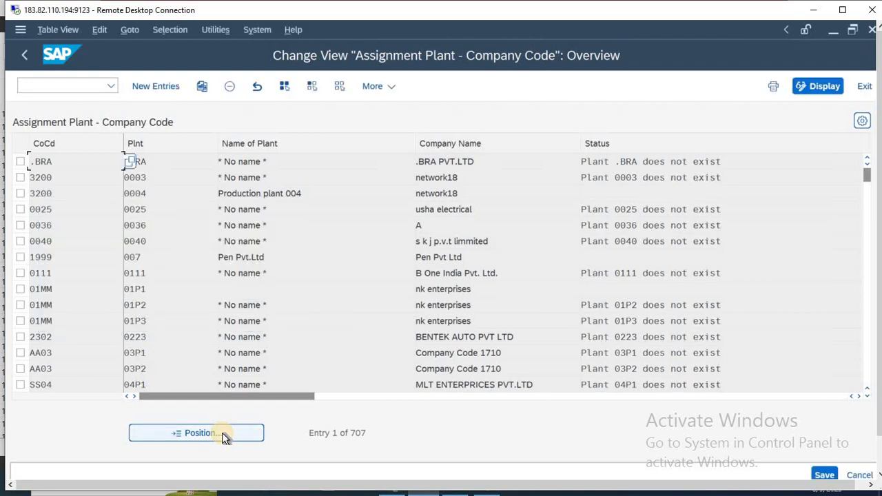
pyautogui.hotkey('shift', 'F3')
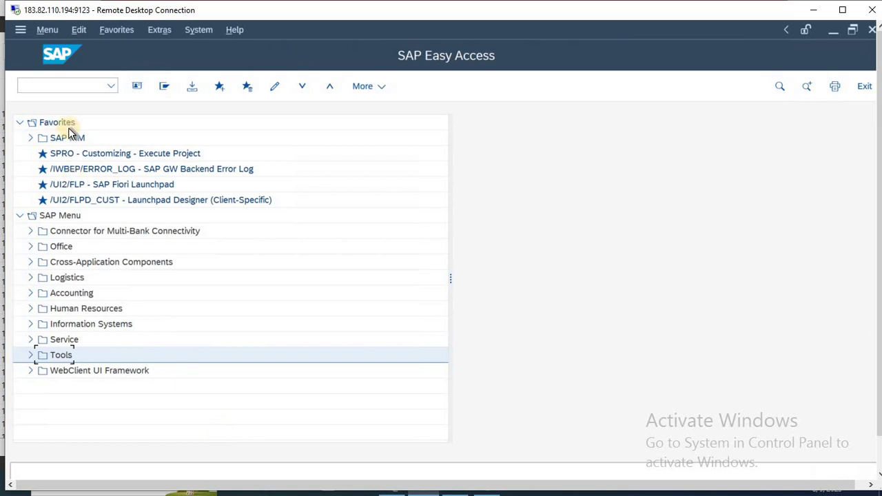
# - Open the company code setup and position the list at company code YUKO
pyautogui.click(54, 86)
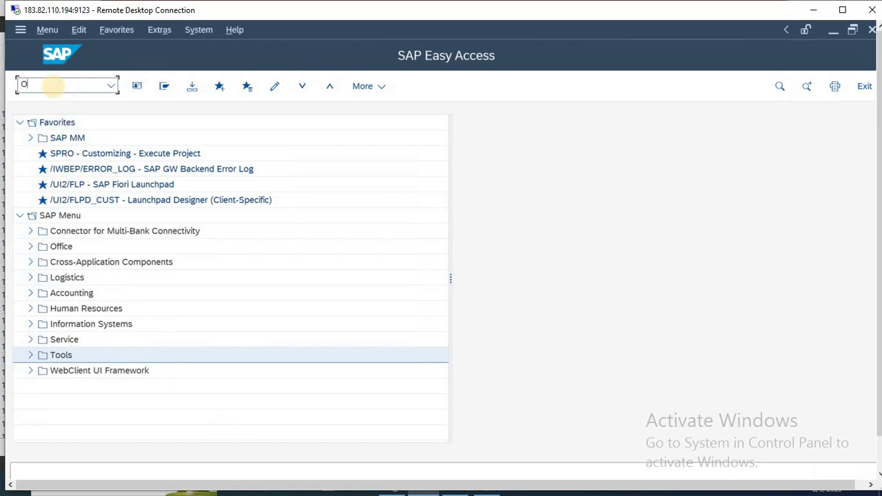
pyautogui.press('Return')
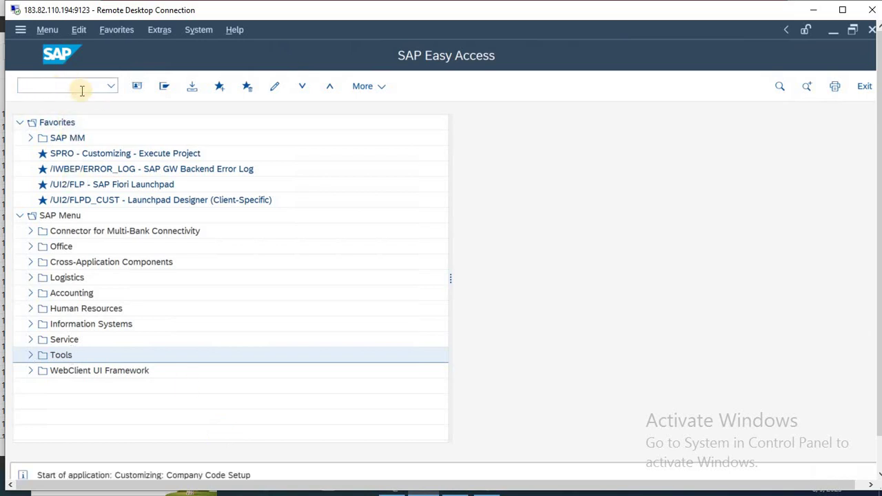
pyautogui.click(195, 431)
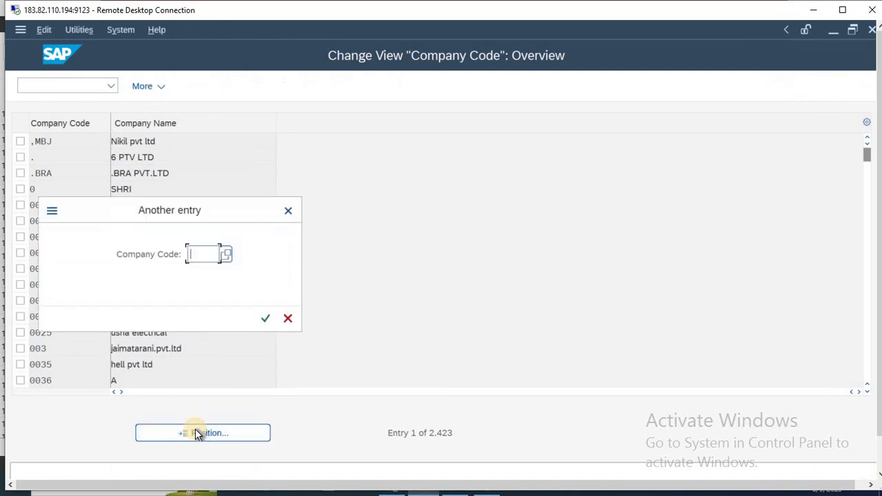
pyautogui.write('YYUK')
pyautogui.press('Return')
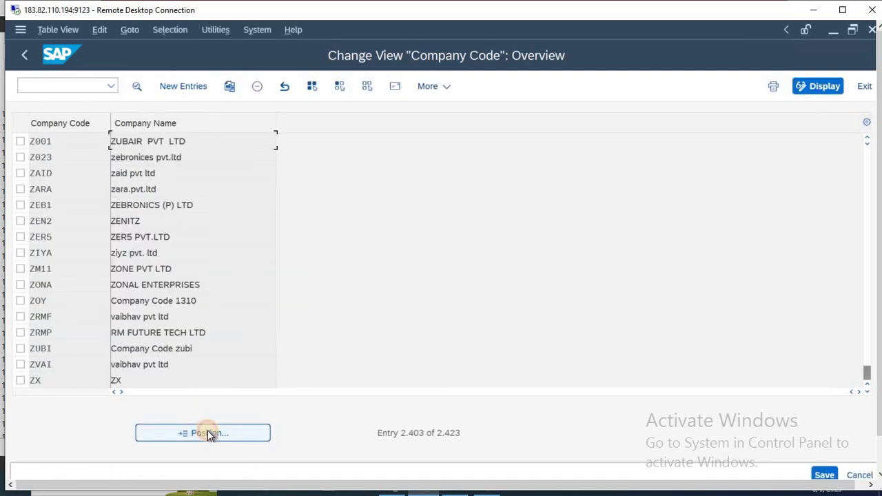
pyautogui.click(208, 433)
pyautogui.write('YUKO')
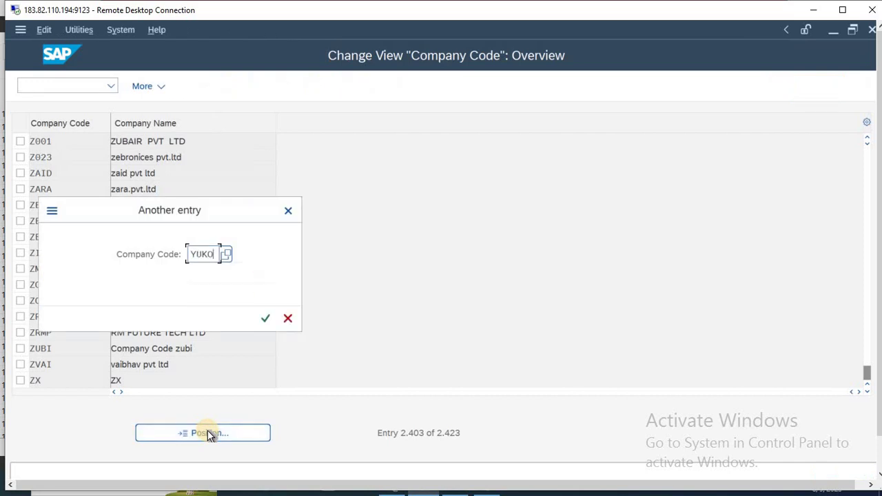
pyautogui.press('Return')
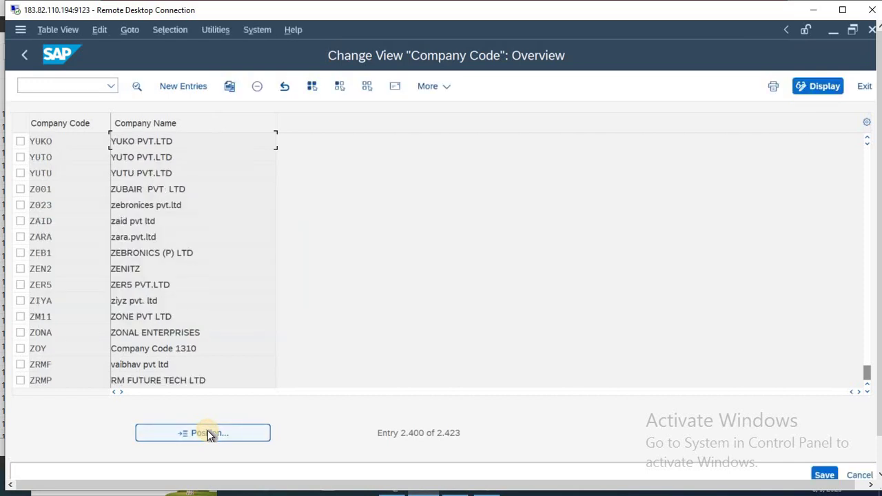
# - Check the details of company code YUKO and return to the SAP start screen
pyautogui.doubleClick(131, 140)
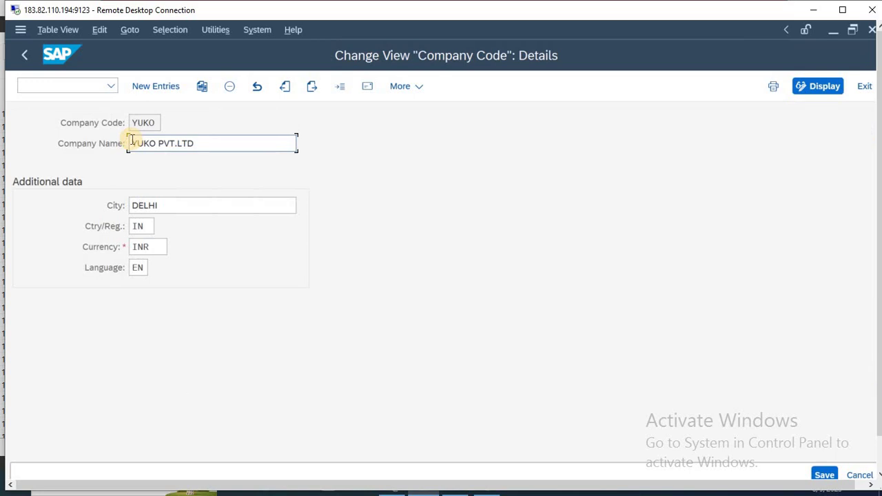
pyautogui.press('F3')
pyautogui.press('F3')
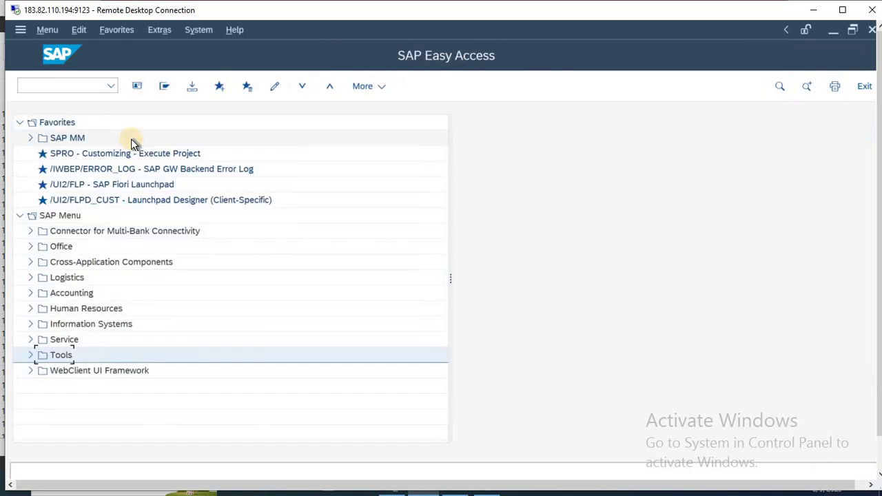
# - Switch to the Excel notes and look up the transaction code for Assign Plant to Company Code
pyautogui.hotkey('alt', 'Tab')
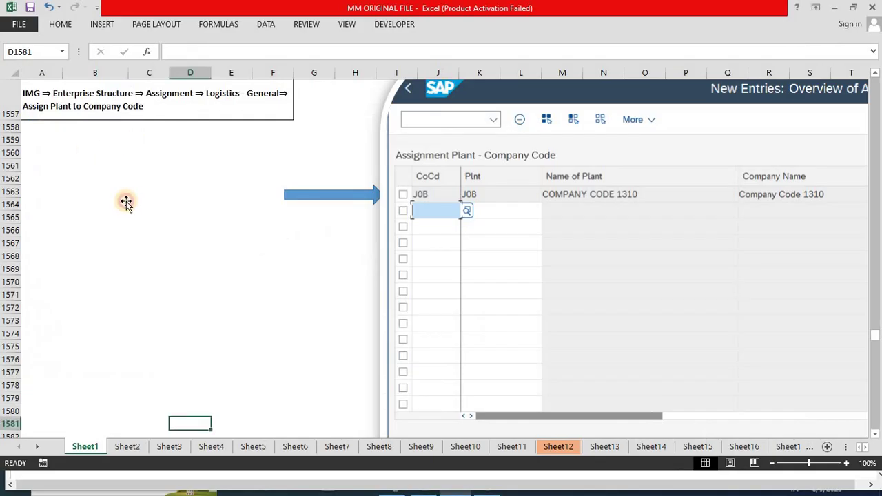
pyautogui.click(125, 200)
pyautogui.press('Up')
pyautogui.press('Up')
pyautogui.press('Up')
pyautogui.press('Up')
pyautogui.press('Up')
pyautogui.press('Up')
pyautogui.press('Up')
pyautogui.press('Up')
pyautogui.press('Up')
pyautogui.press('Up')
pyautogui.press('Up')
pyautogui.press('Up')
pyautogui.press('Up')
pyautogui.press('Down')
pyautogui.press('Down')
pyautogui.press('Down')
pyautogui.press('Down')
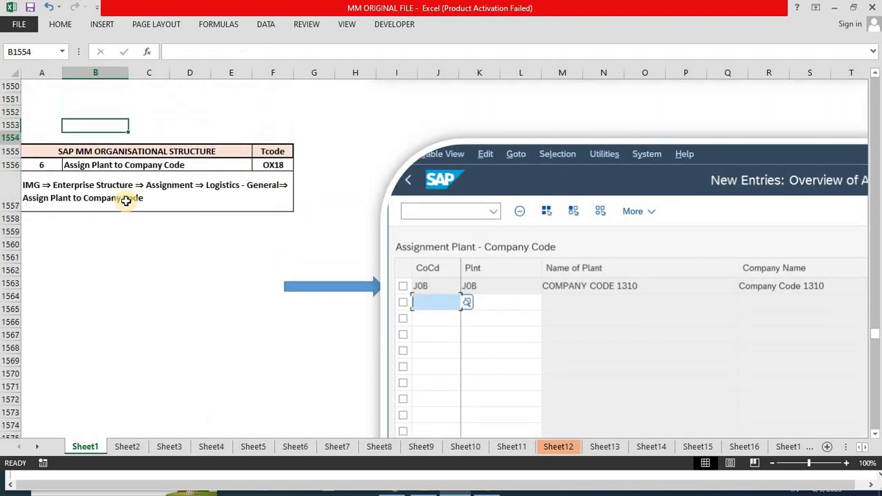
# - Return to SAP and run transaction OX18 to open the plant to company code assignment
pyautogui.hotkey('alt', 'Tab')
pyautogui.click(67, 84)
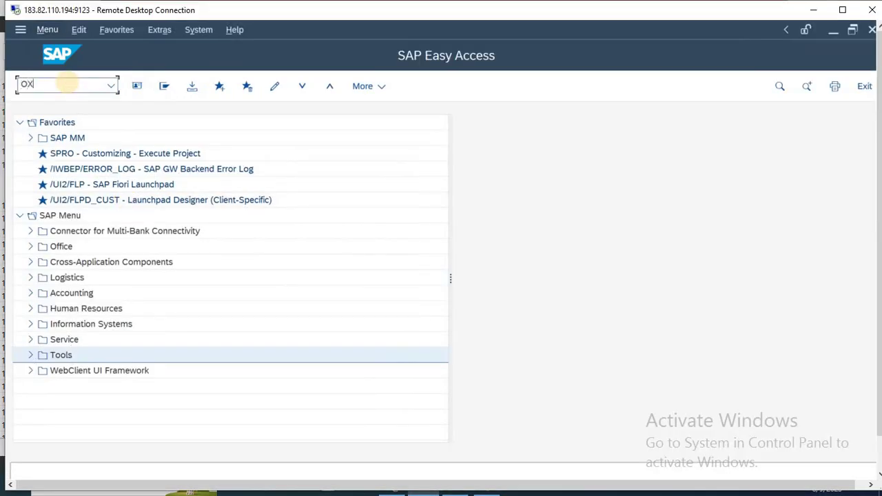
pyautogui.write('OX18')
pyautogui.press('Return')
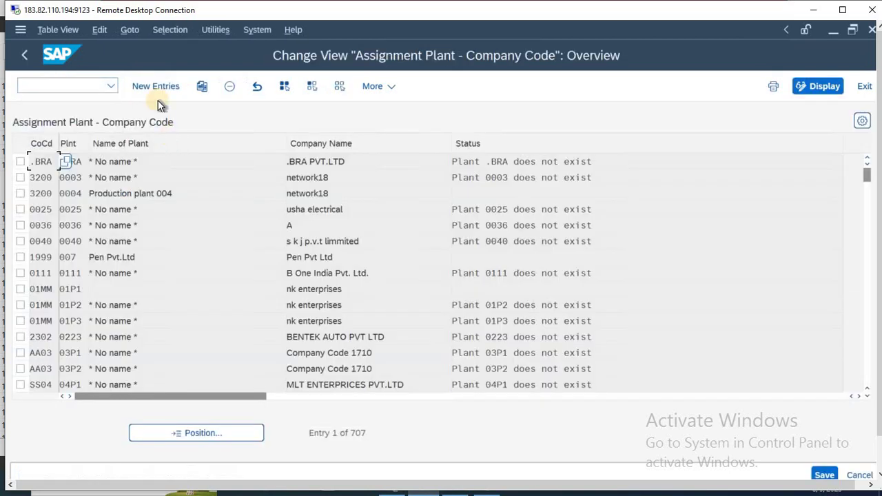
# - Start new plant to company code entries and widen the Plnt and CoCd columns
pyautogui.click(154, 82)
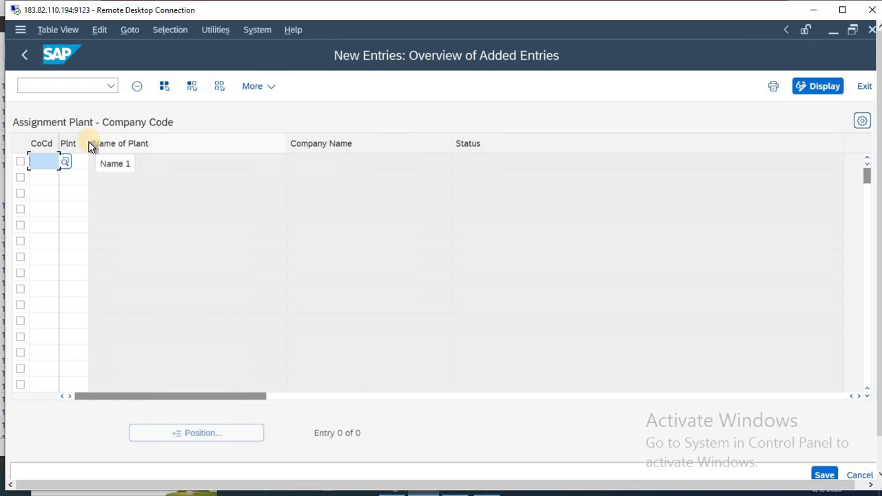
pyautogui.moveTo(88, 143); pyautogui.dragTo(282, 196)
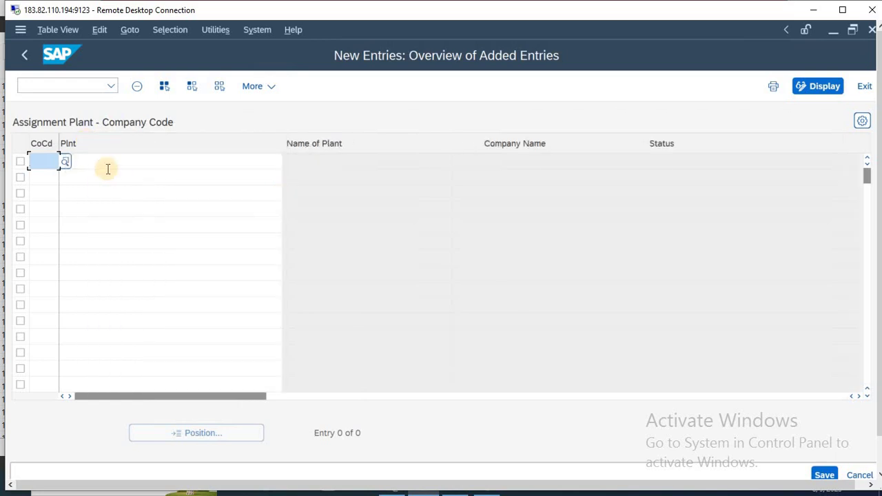
pyautogui.moveTo(59, 143); pyautogui.dragTo(144, 177)
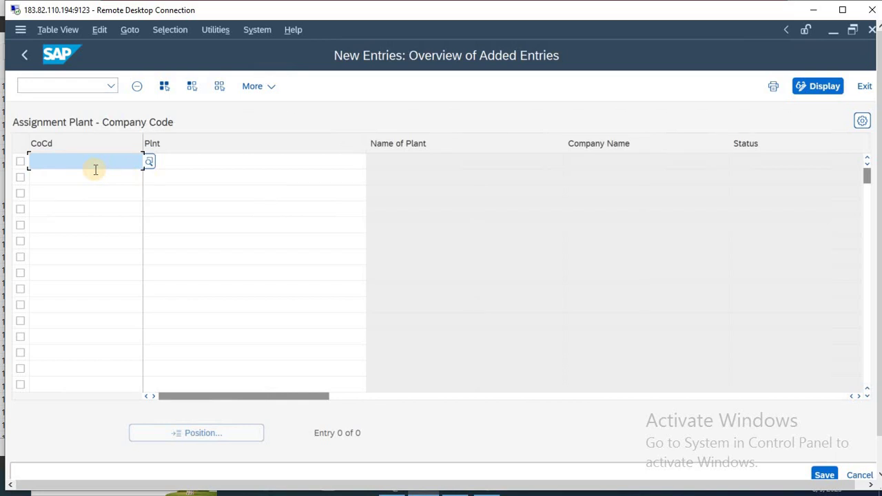
# - Assign plant YUKO to company code YUKO, save the entry, and check its plant and company names
pyautogui.write('YUK')
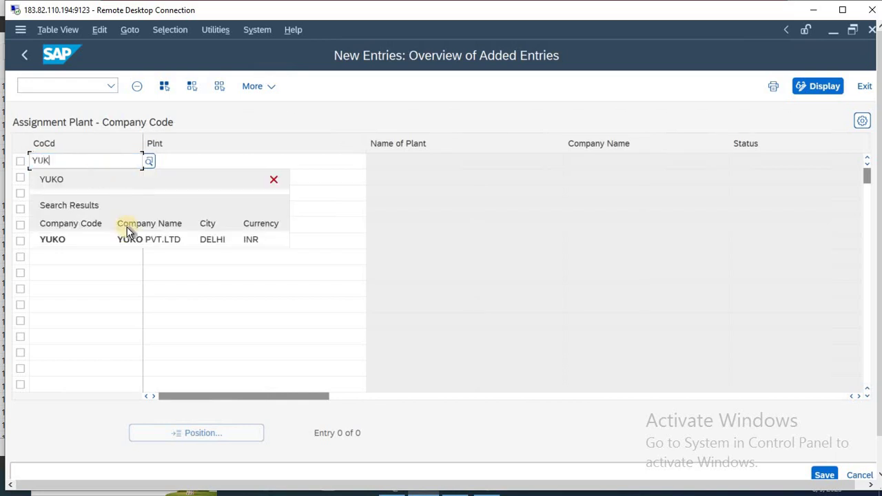
pyautogui.click(122, 245)
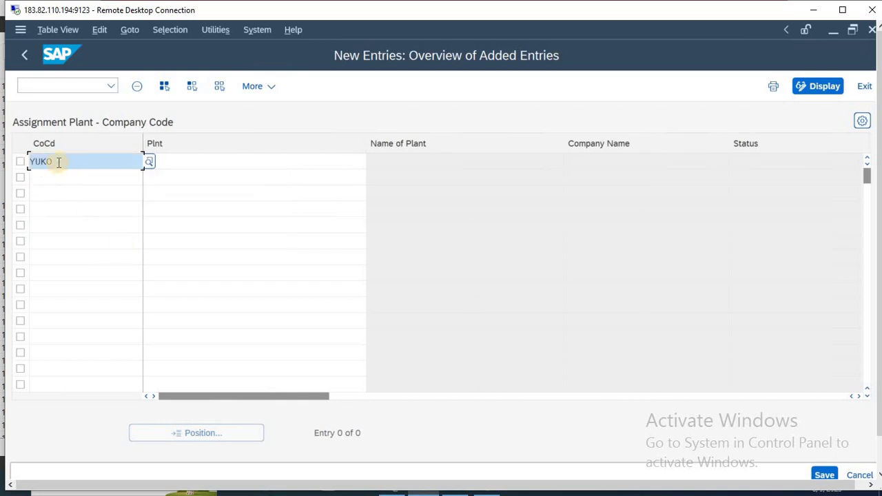
pyautogui.click(182, 160)
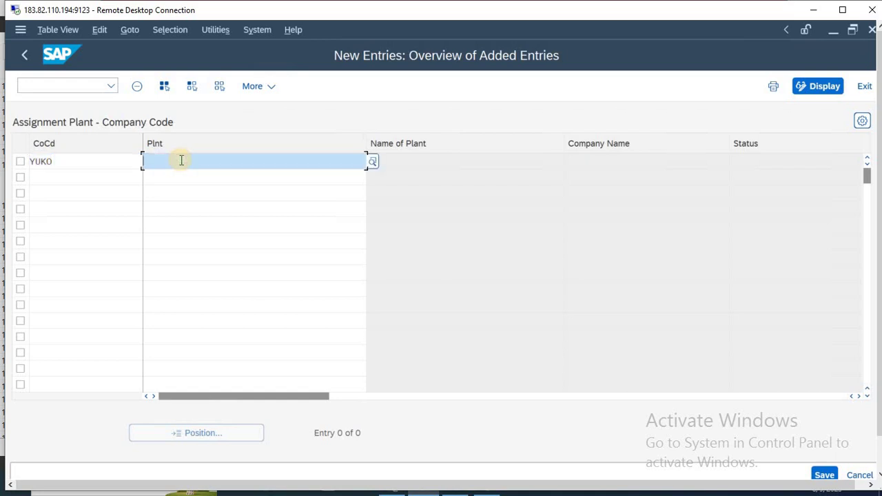
pyautogui.write('YUK')
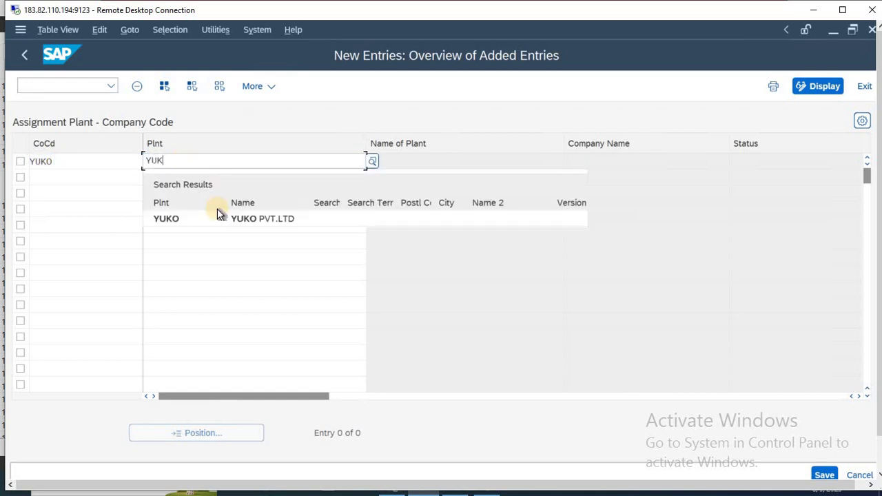
pyautogui.click(204, 222)
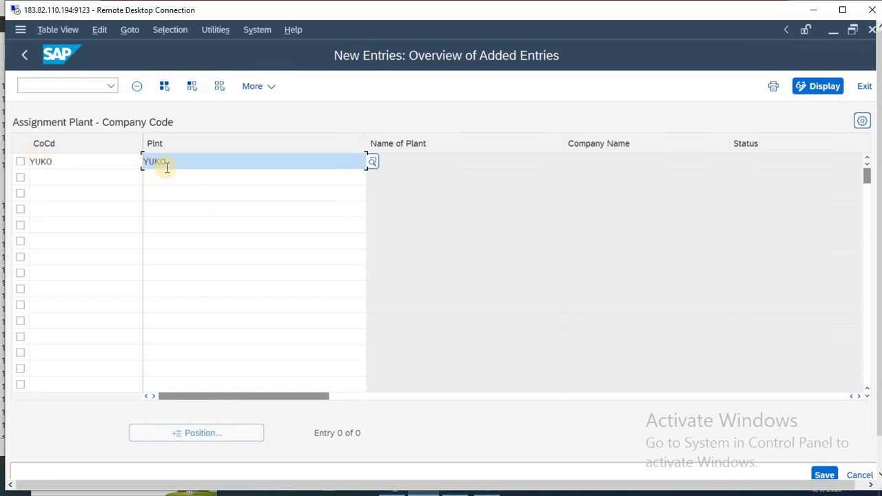
pyautogui.click(823, 475)
pyautogui.press('Return')
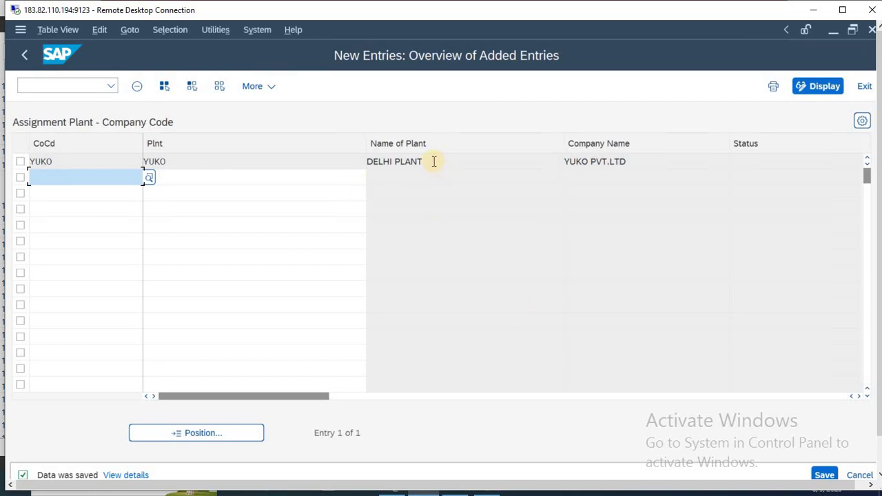
pyautogui.doubleClick(353, 161)
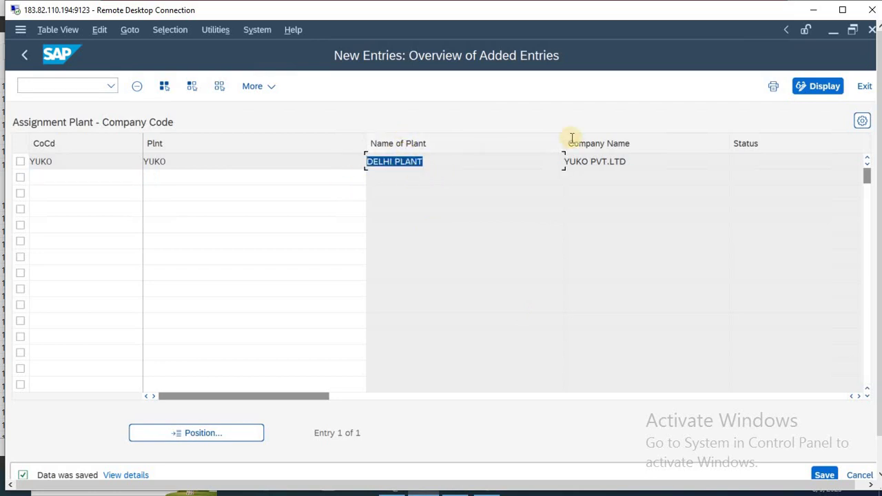
pyautogui.doubleClick(625, 161)
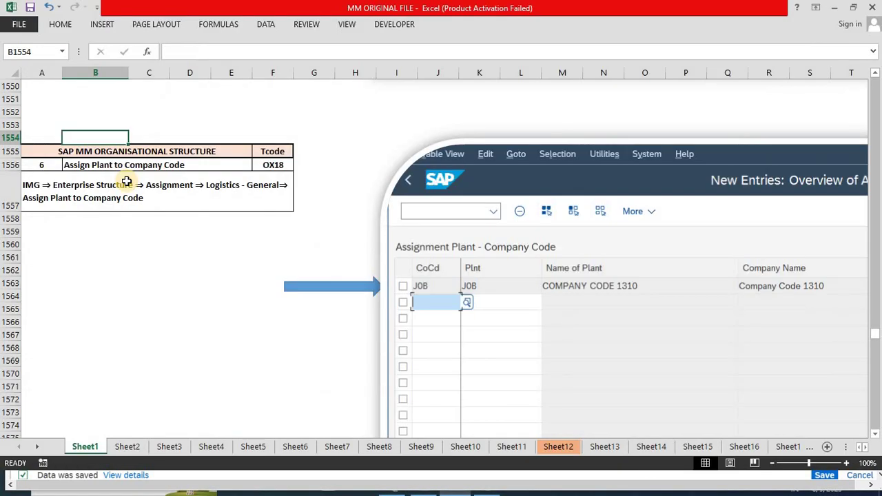
pyautogui.press('Down')
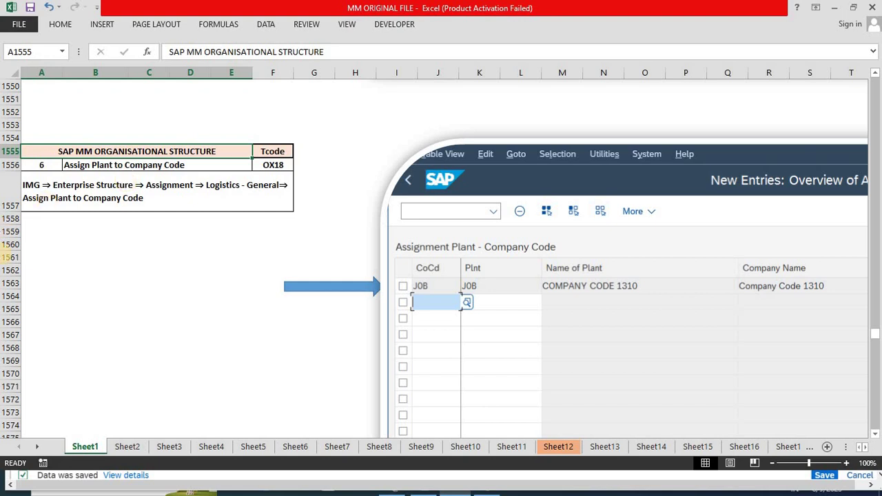
pyautogui.click(157, 279)
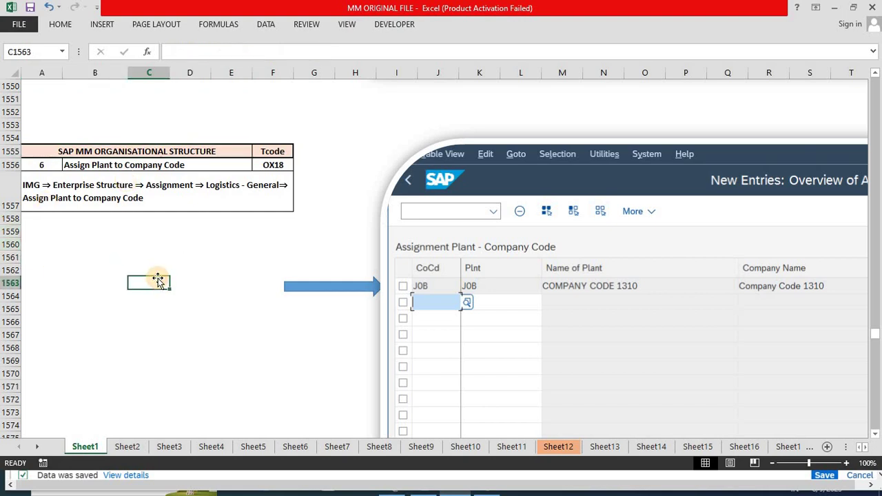
pyautogui.hotkey('alt', 'Tab')
pyautogui.hotkey('alt', 'Tab')
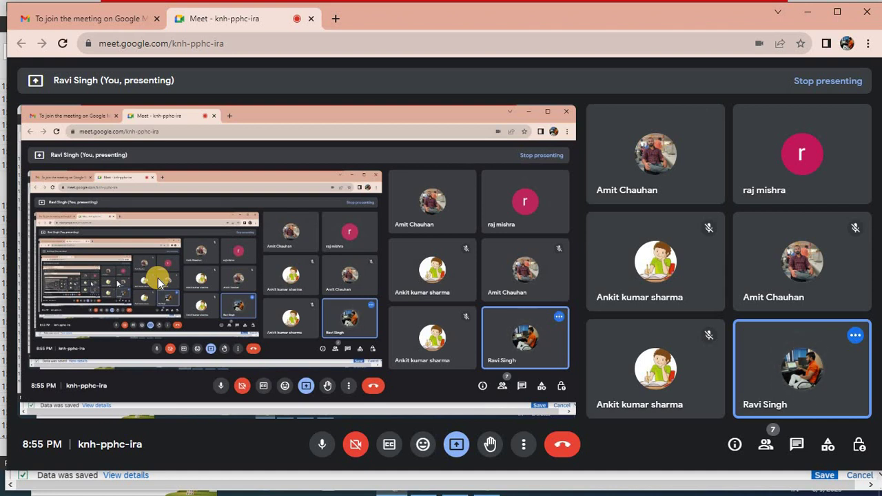
pyautogui.hotkey('alt', 'Tab')
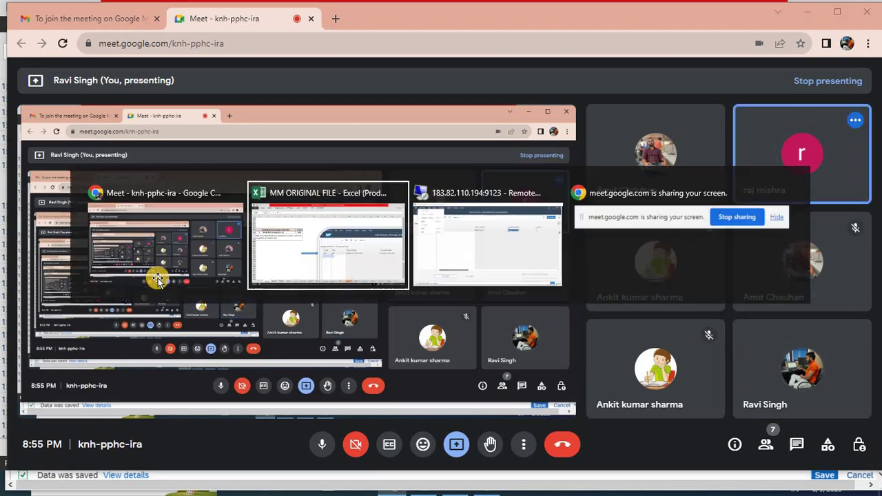